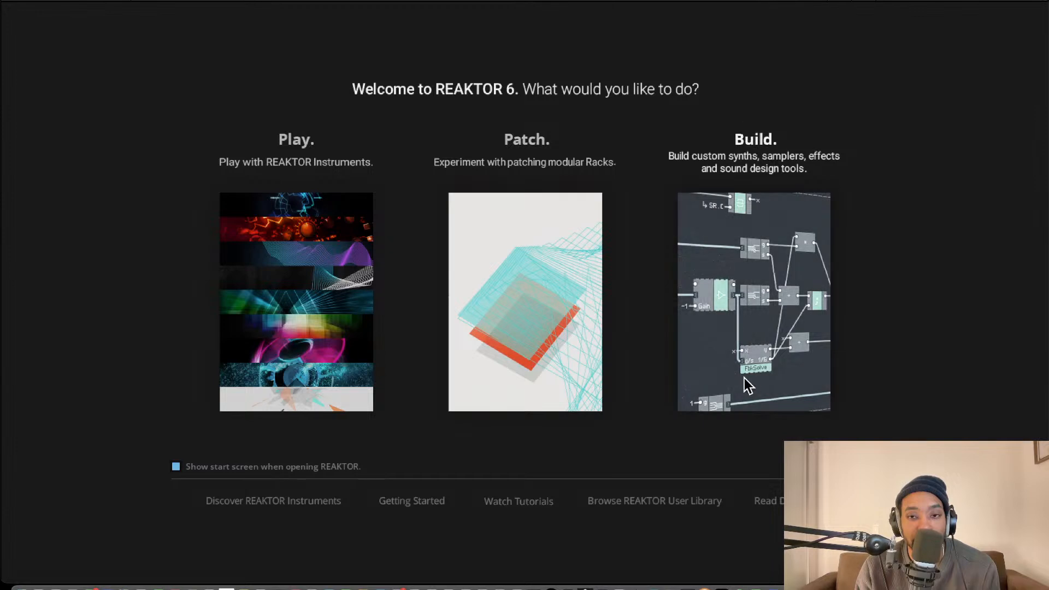
Start a new Build project and expand the Blocks folder under Blocks Base in the Player content.
click(747, 213)
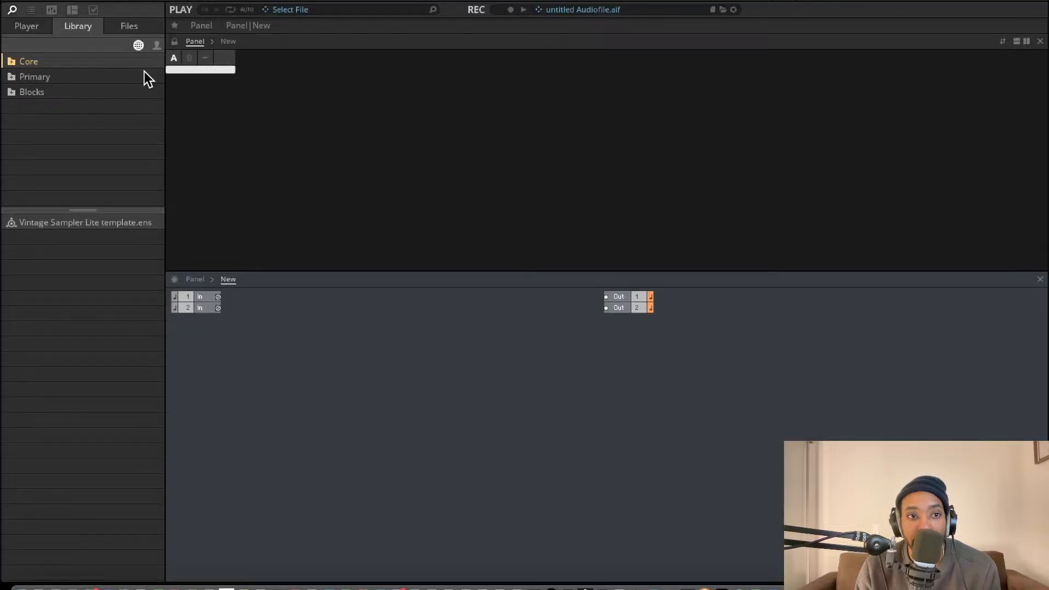
click(31, 26)
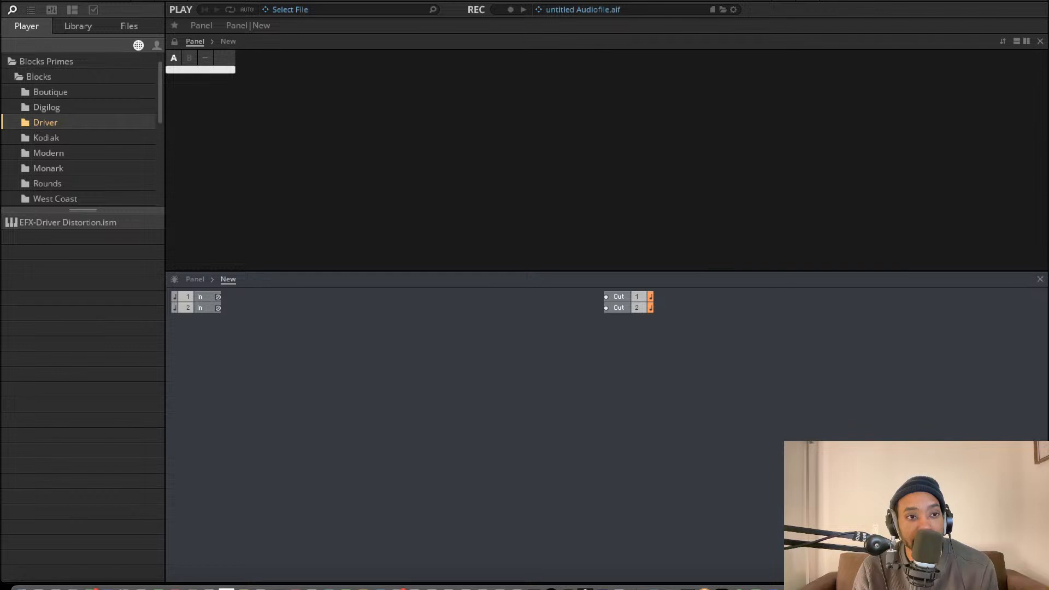
click(43, 74)
click(39, 88)
click(34, 77)
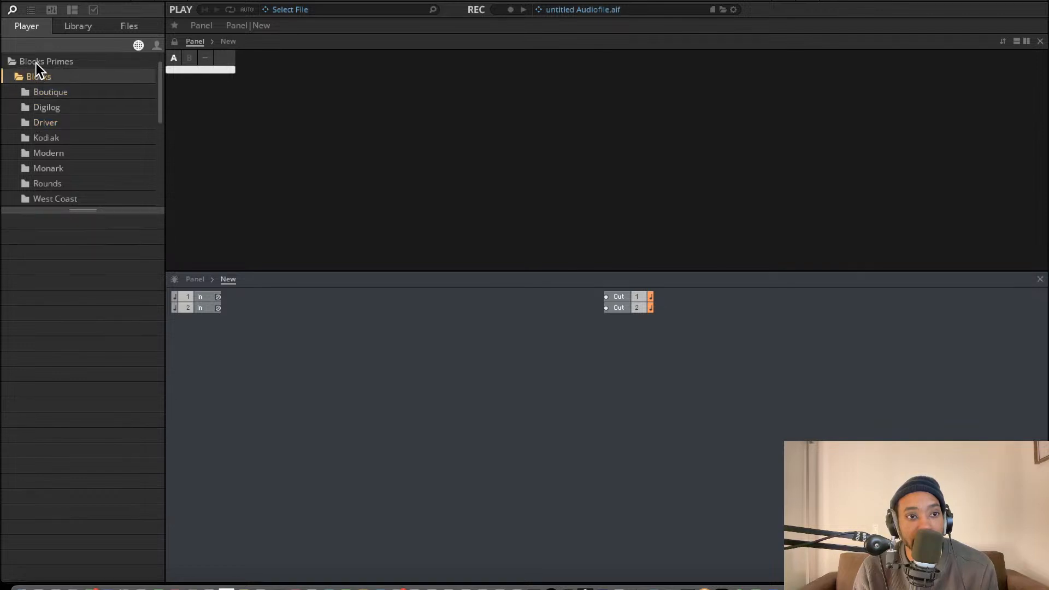
click(40, 61)
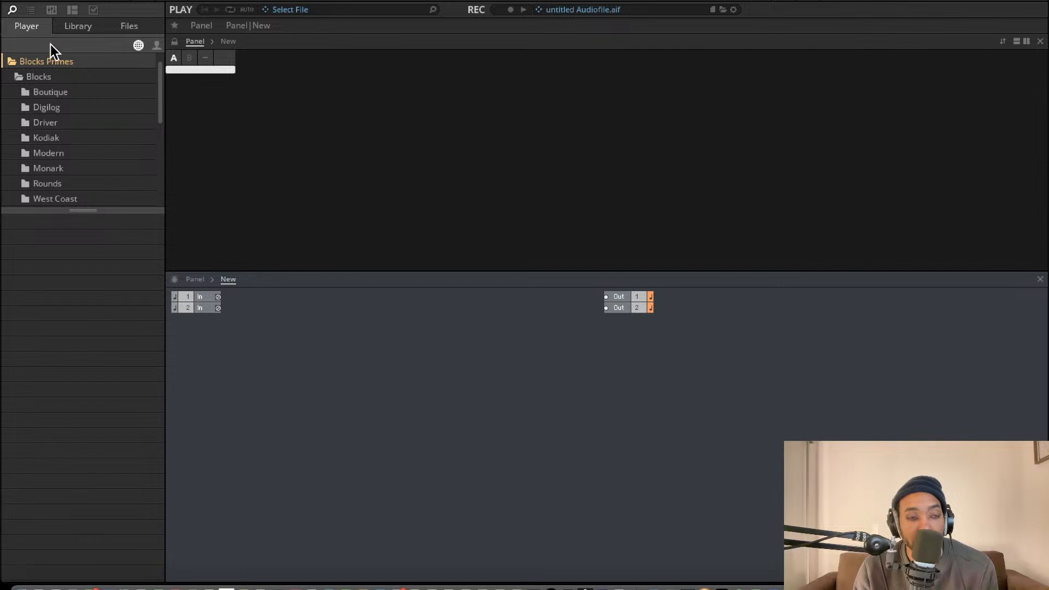
scroll(51, 76, down, 3)
scroll(36, 137, up, 4)
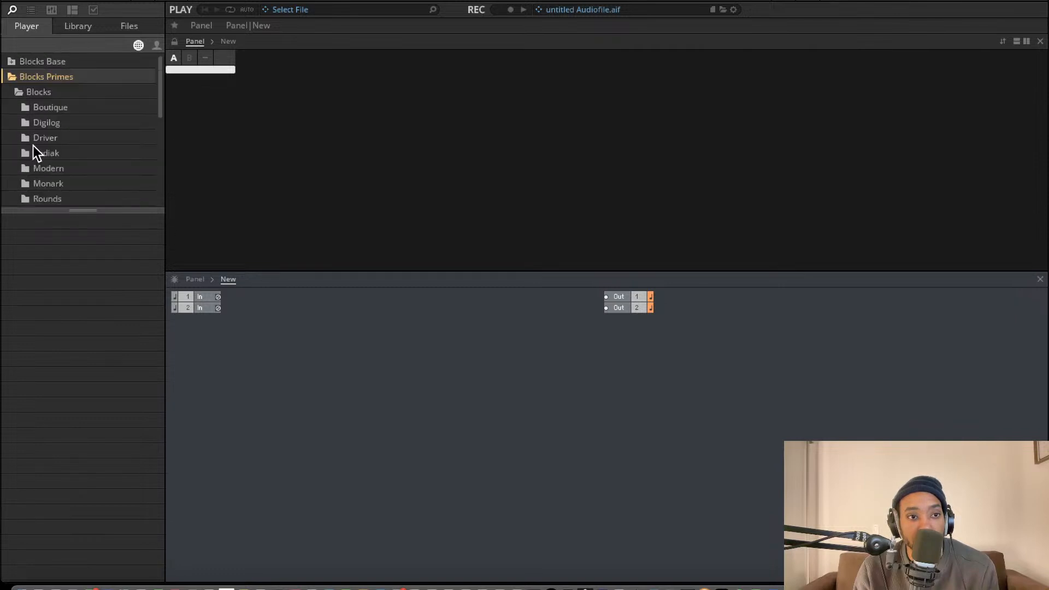
click(27, 91)
click(8, 62)
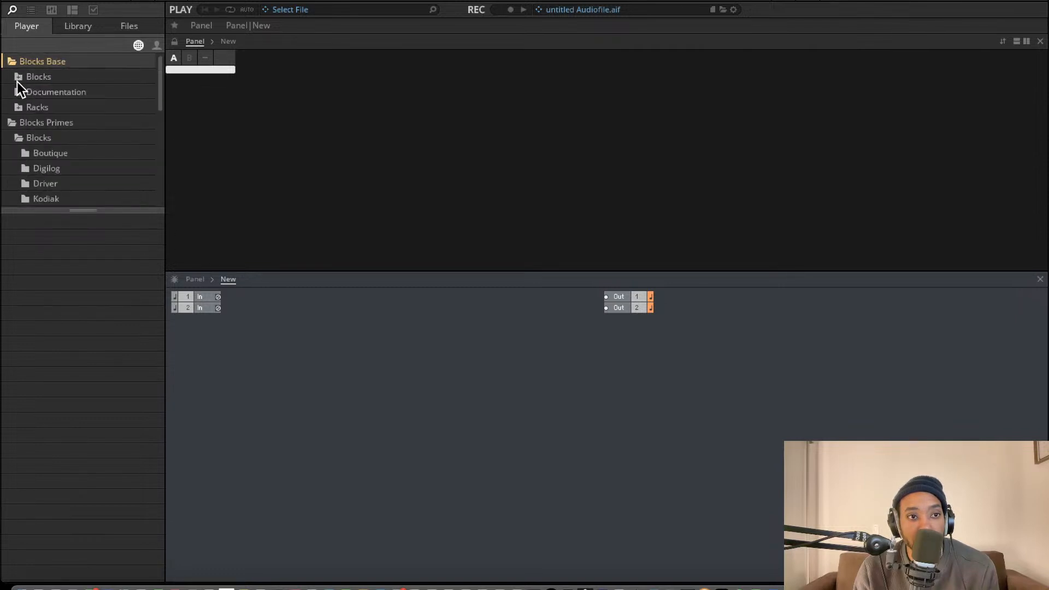
click(18, 78)
Add the Util Note In block from the Util folder to the structure.
click(34, 94)
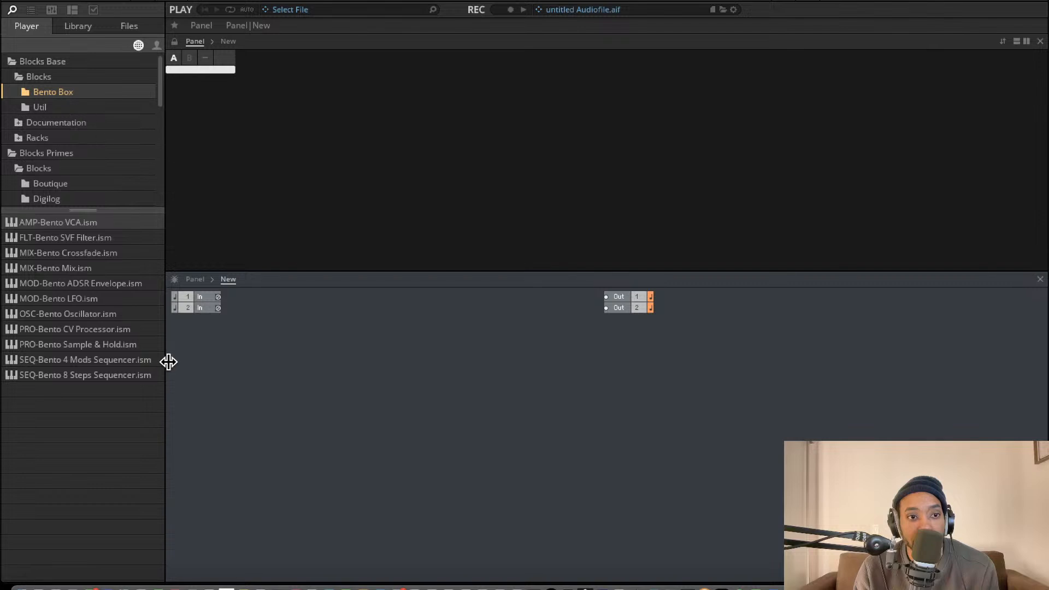
click(40, 108)
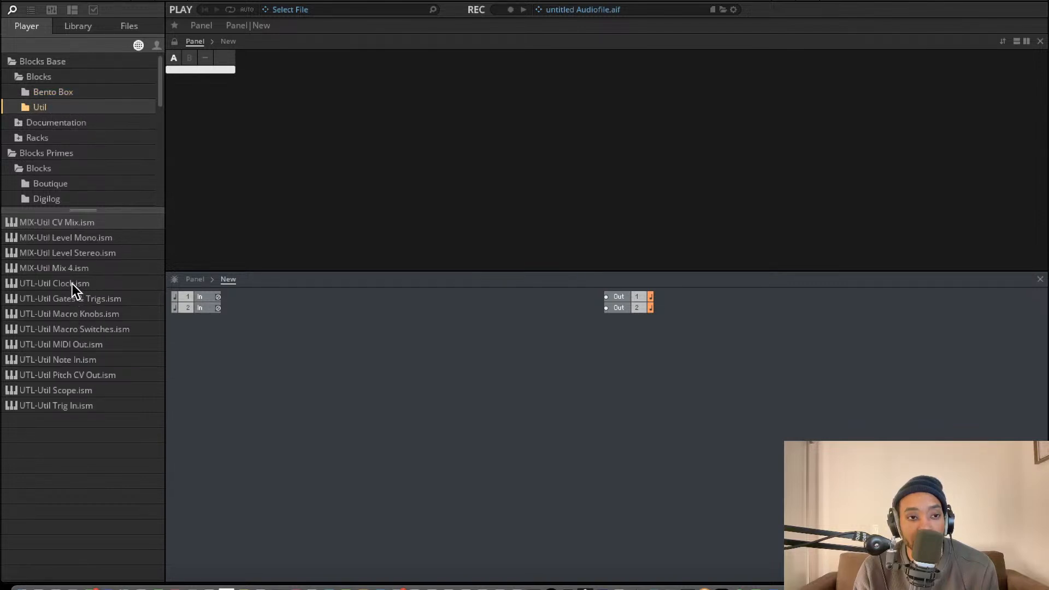
drag(81, 361, 269, 331)
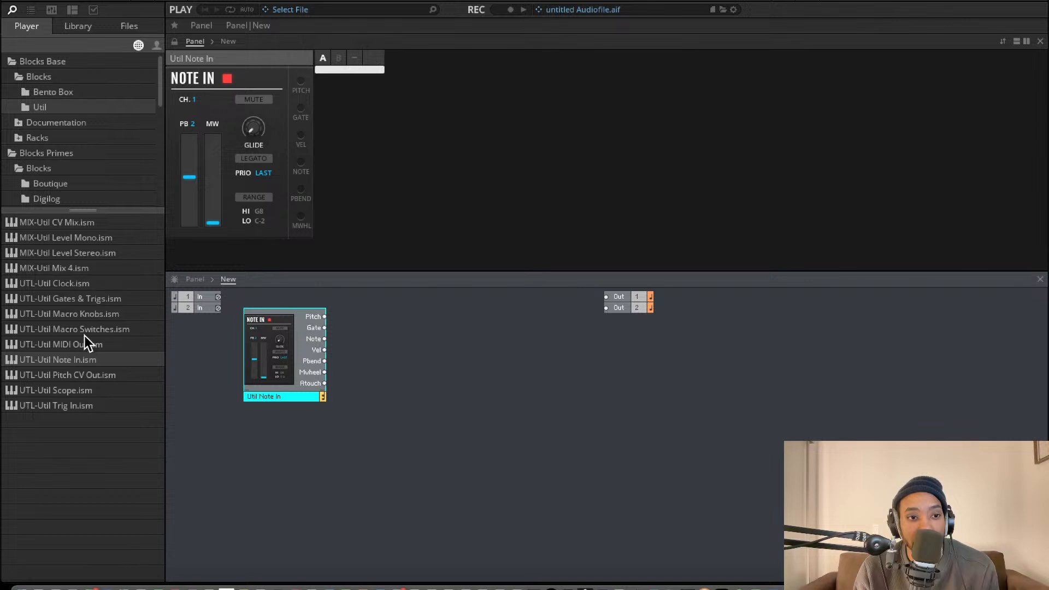
Add the Bento Box Oscillator, SVF Filter, LFO and 8 Steps Sequencer blocks to the structure.
click(54, 92)
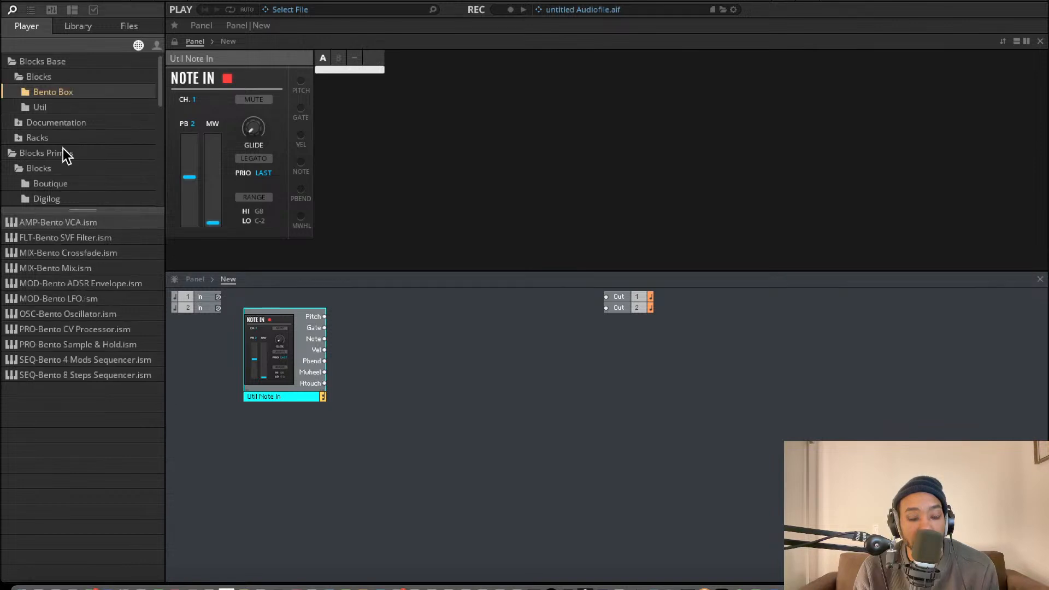
drag(73, 312, 409, 352)
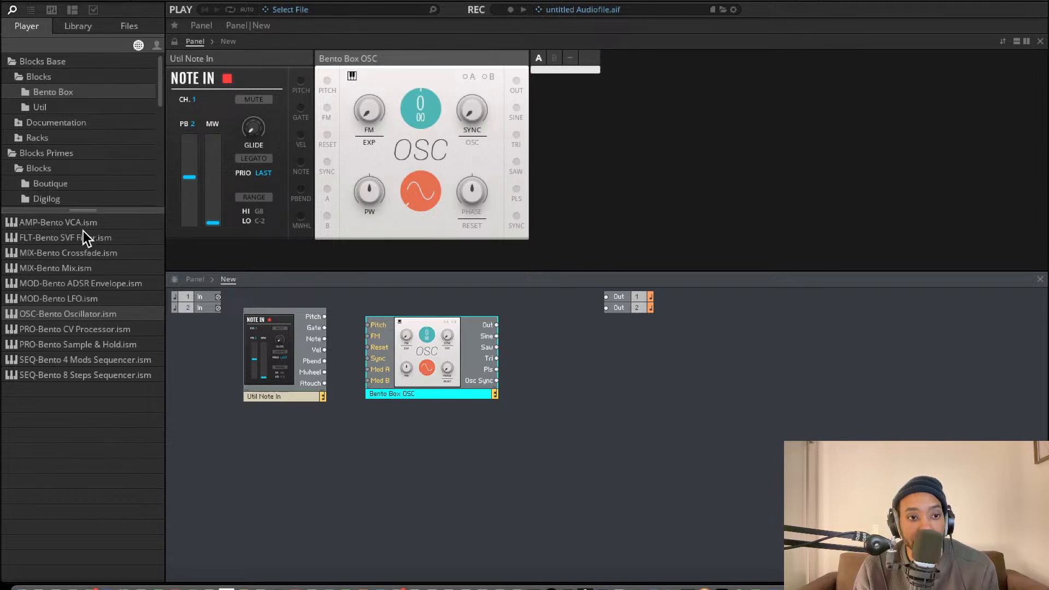
drag(83, 232, 611, 369)
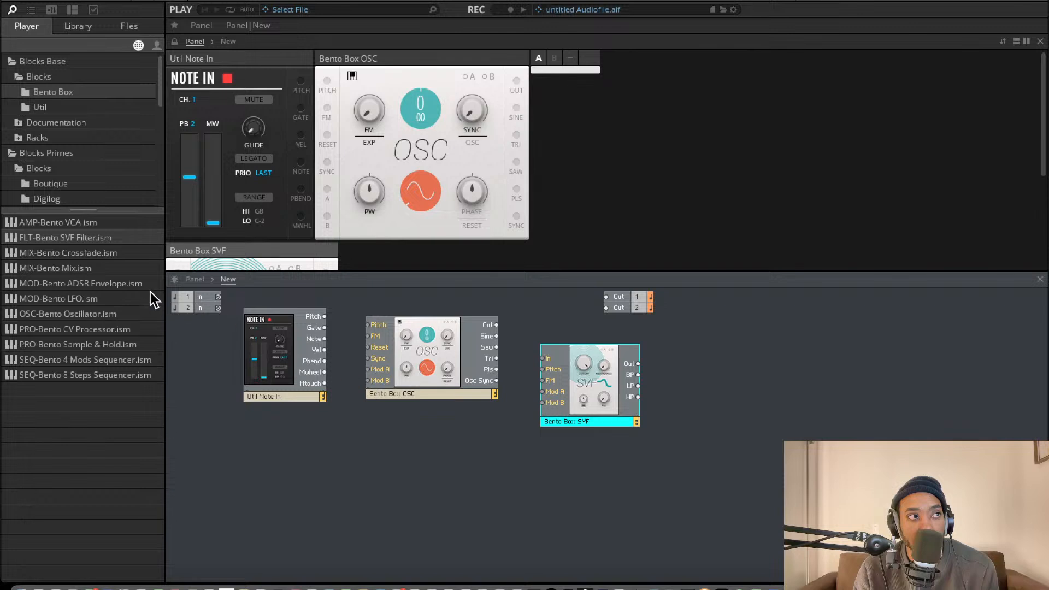
drag(89, 301, 348, 440)
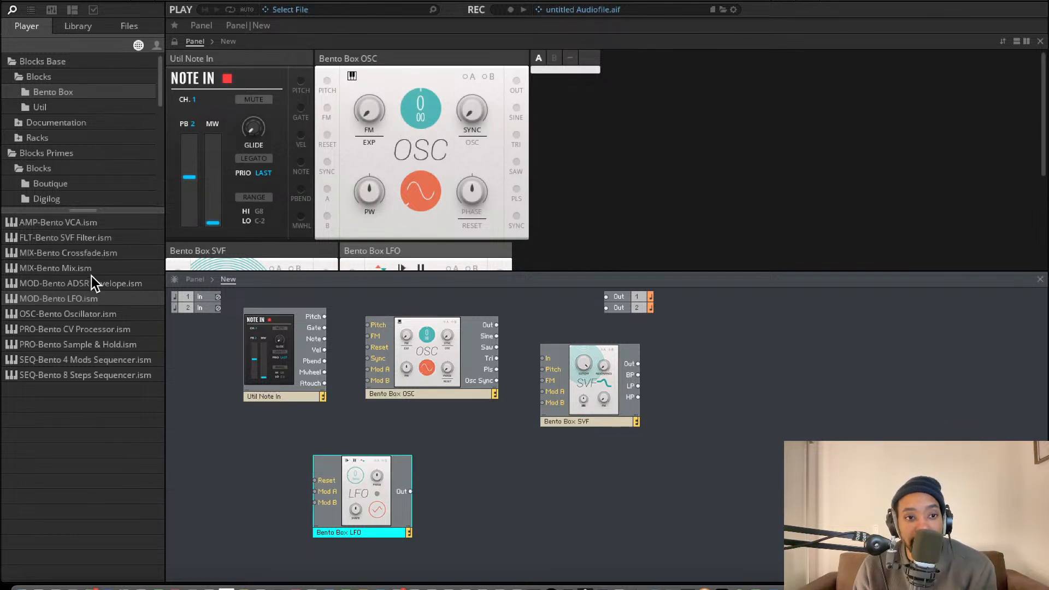
drag(71, 367, 342, 442)
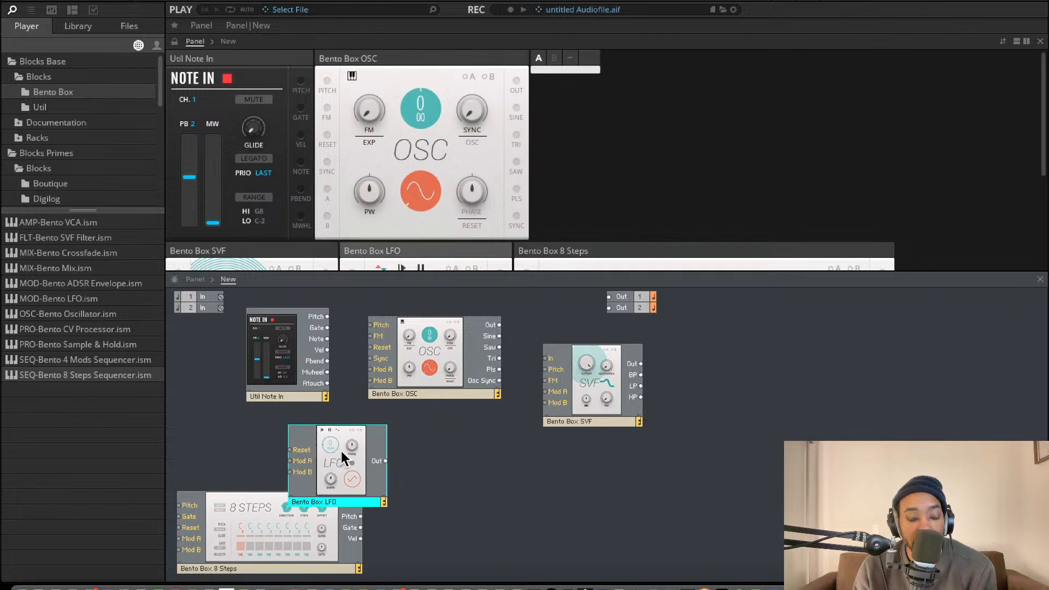
Wire Note In Pitch to the oscillator's Pitch, the oscillator's Out to the SVF's In, and the SVF's Out to main outputs 1 and 2.
drag(327, 316, 371, 325)
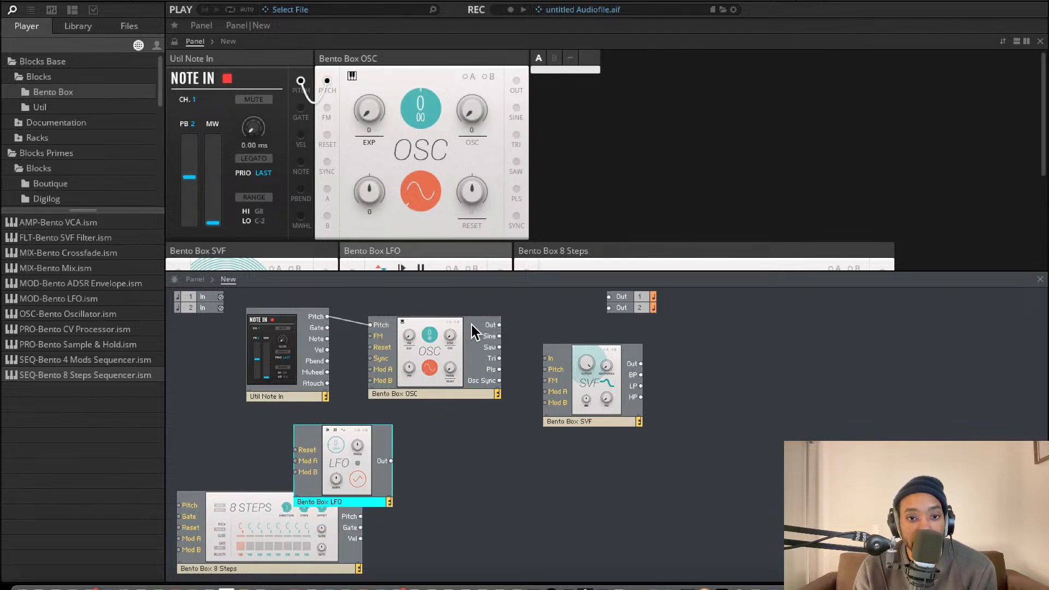
drag(499, 324, 554, 357)
drag(597, 378, 607, 301)
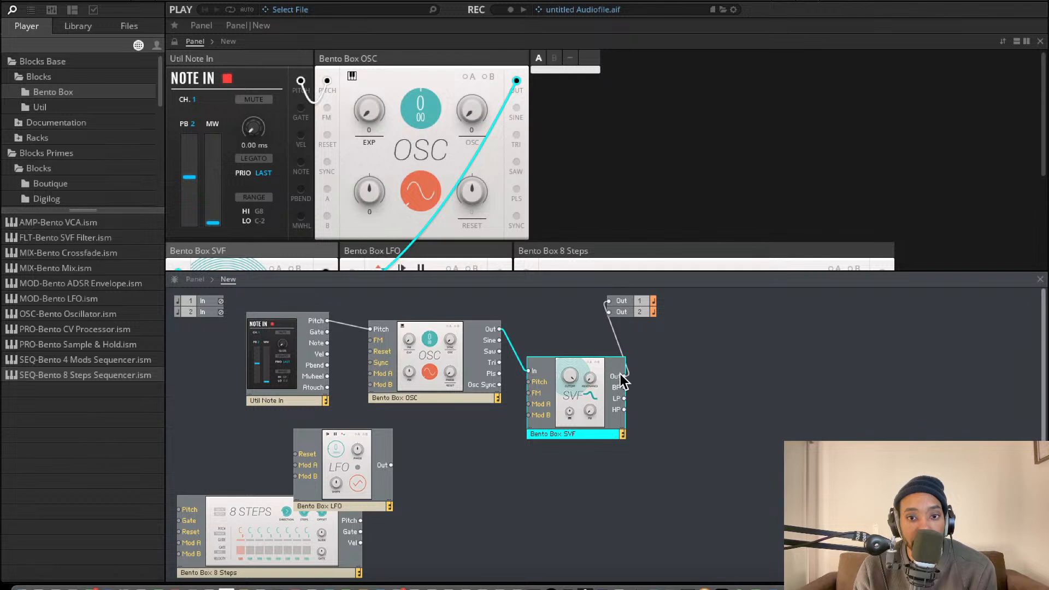
drag(625, 376, 619, 314)
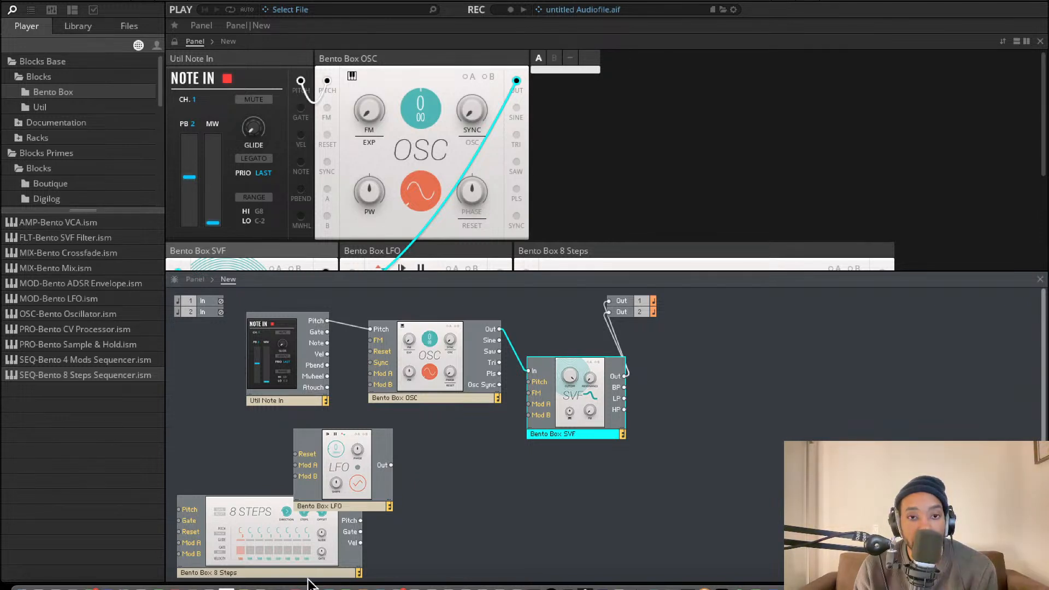
Separate the LFO and 8 Steps blocks in the structure, and tune the oscillator to 0.38.
drag(350, 505, 469, 496)
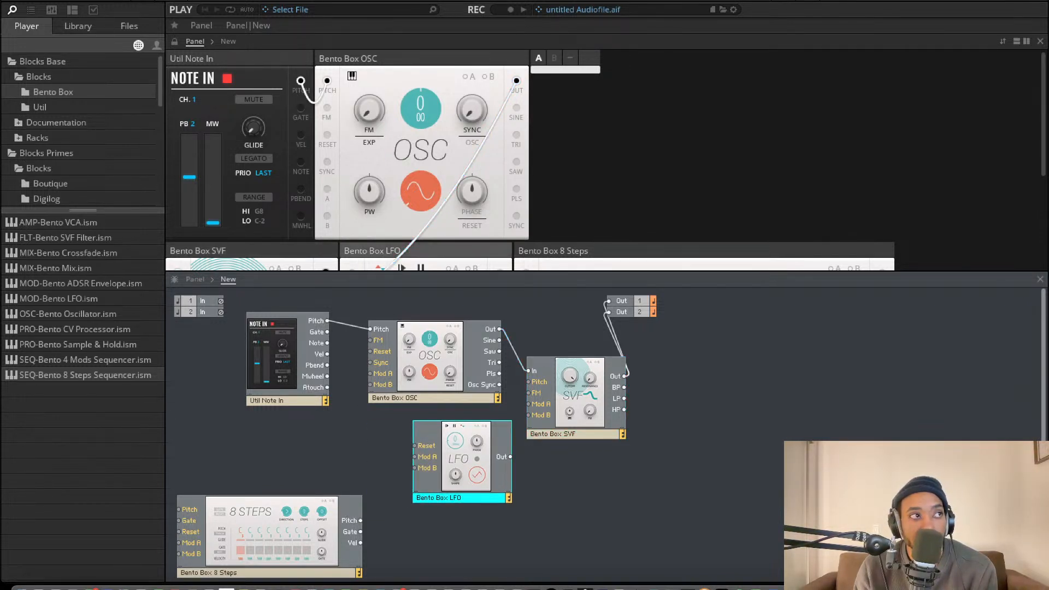
drag(164, 544, 164, 569)
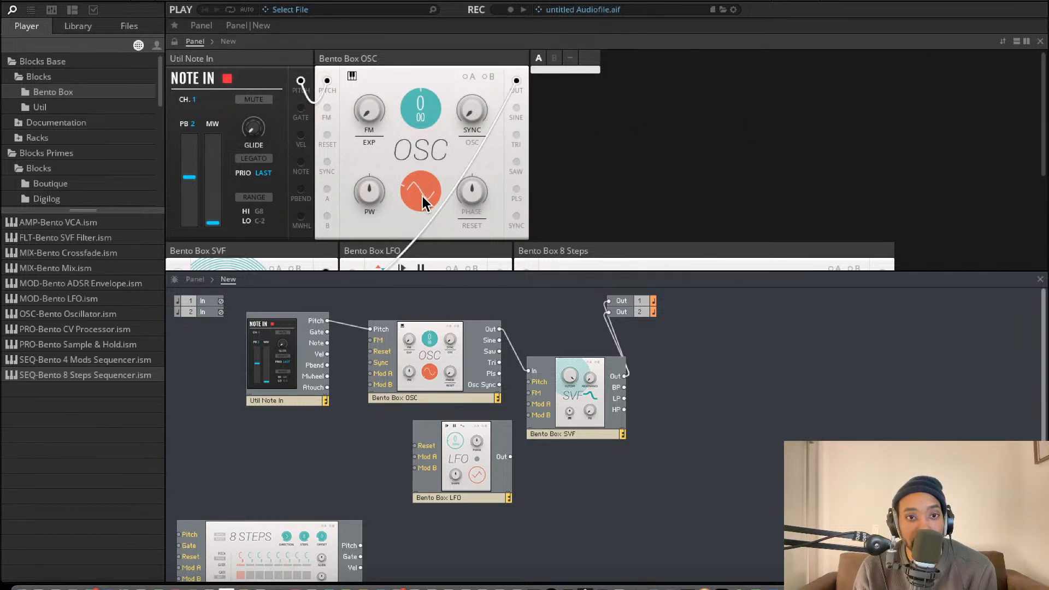
drag(422, 116, 422, 83)
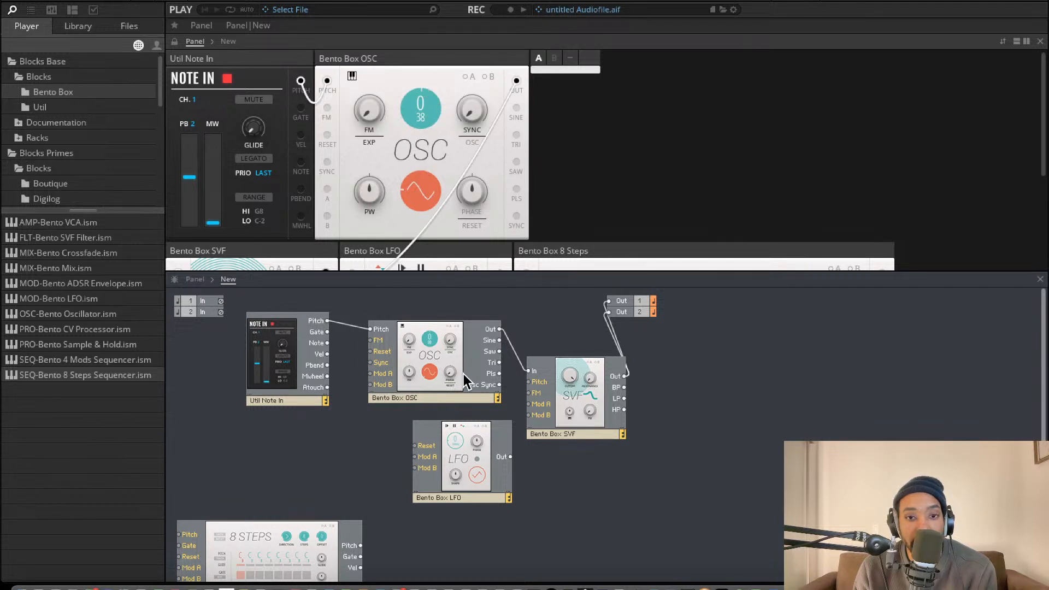
Move the LFO below the SVF filter, then duplicate the oscillator and place the copy below the original.
drag(464, 375, 458, 360)
drag(460, 451, 663, 476)
drag(405, 330, 404, 327)
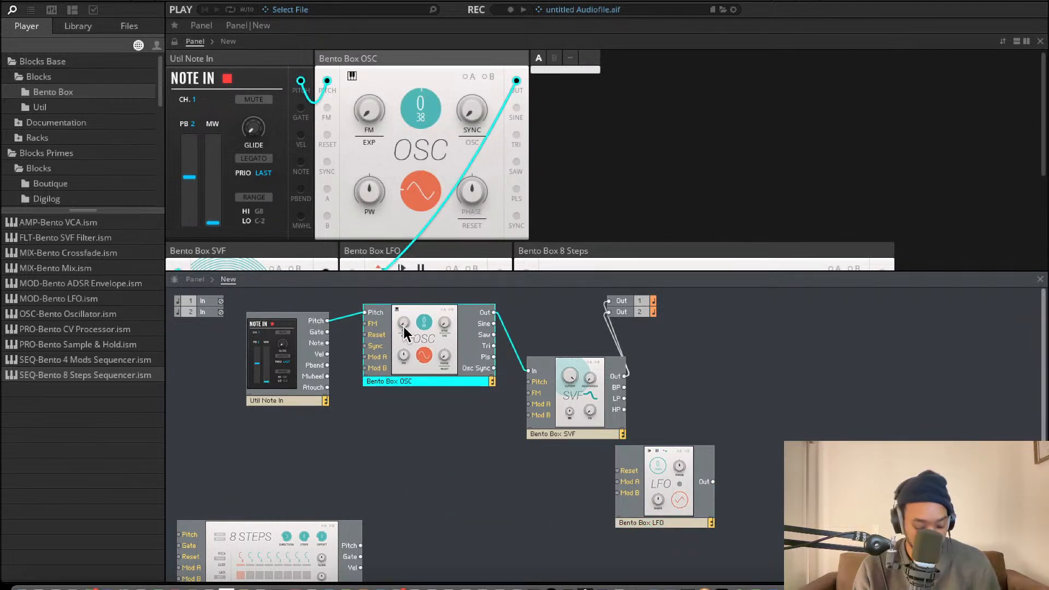
key(super+d)
drag(436, 375, 435, 450)
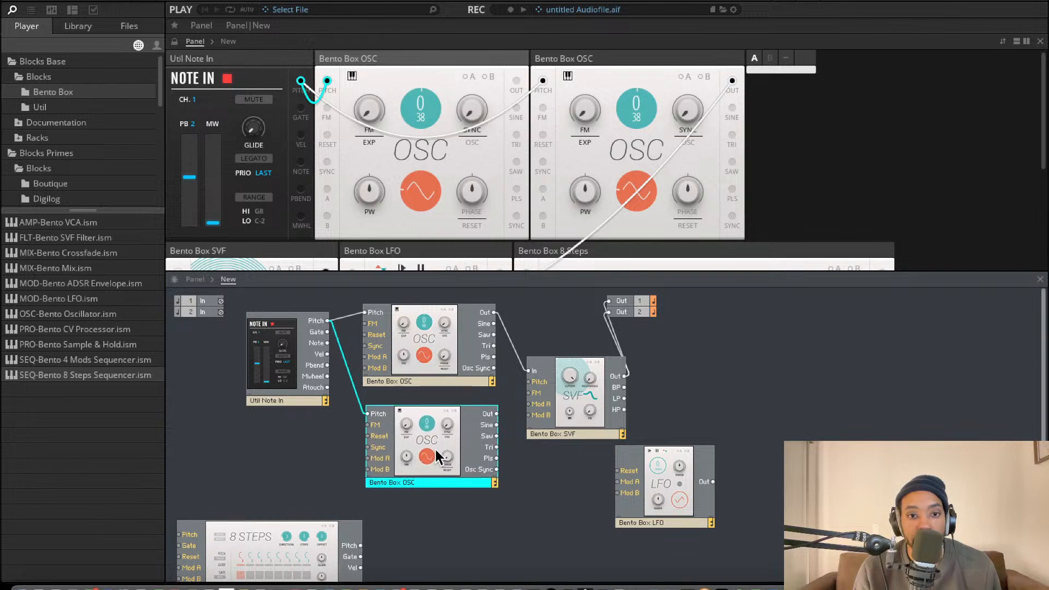
Try feeding the duplicate oscillator's Out into the SVF's In, and reconnect the original oscillator there.
drag(496, 414, 530, 371)
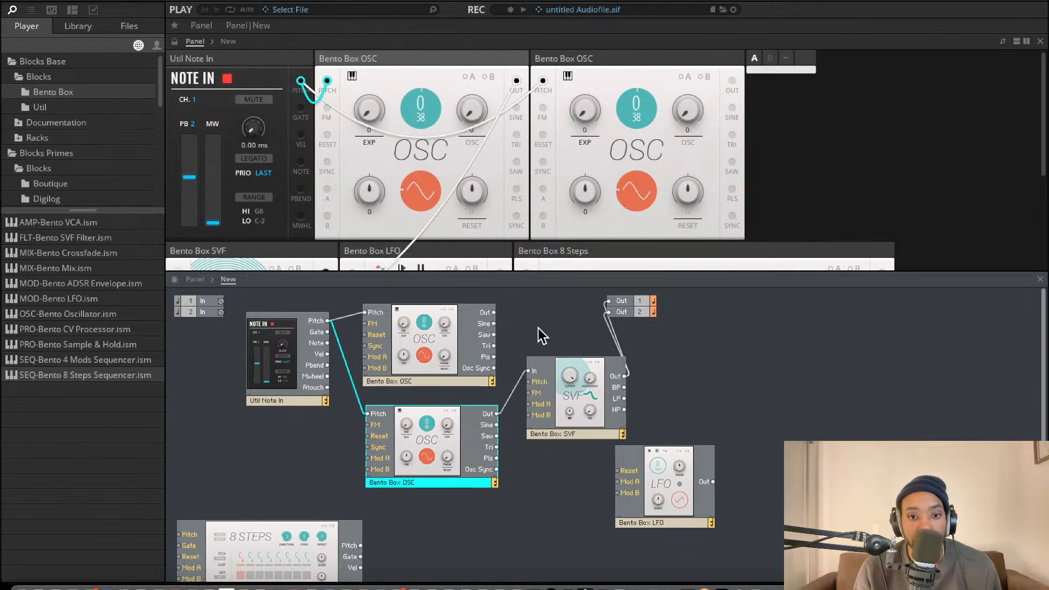
drag(490, 312, 531, 371)
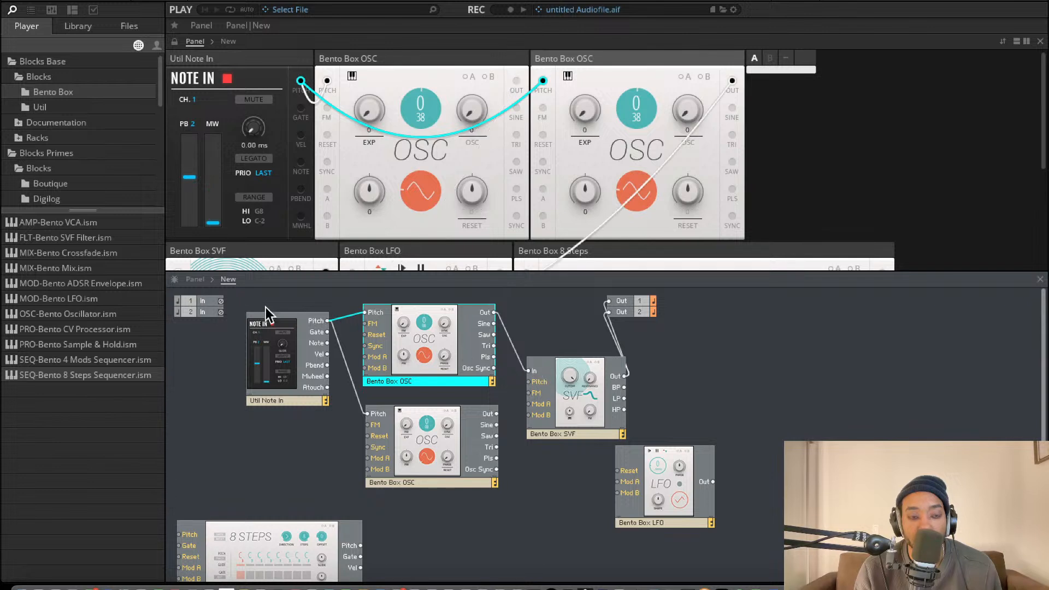
Add the Bento Mix block and place it between the two oscillators and the SVF filter.
click(58, 107)
mouse_move(90, 264)
mouse_down()
mouse_move(408, 322)
mouse_move(67, 304)
mouse_move(63, 280)
mouse_move(84, 260)
mouse_up()
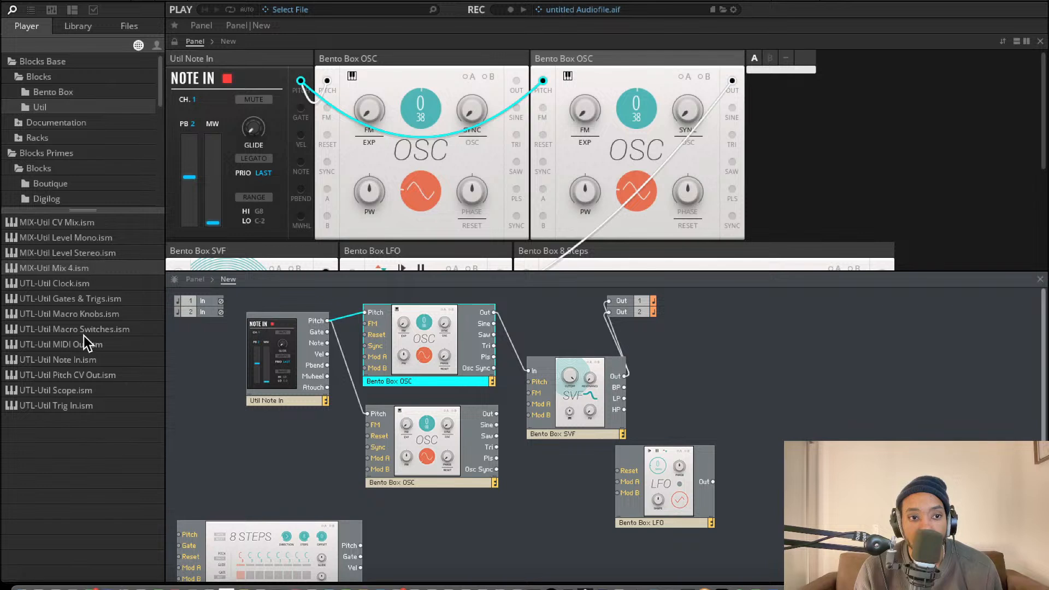
click(63, 95)
drag(84, 273, 663, 371)
drag(580, 430, 574, 405)
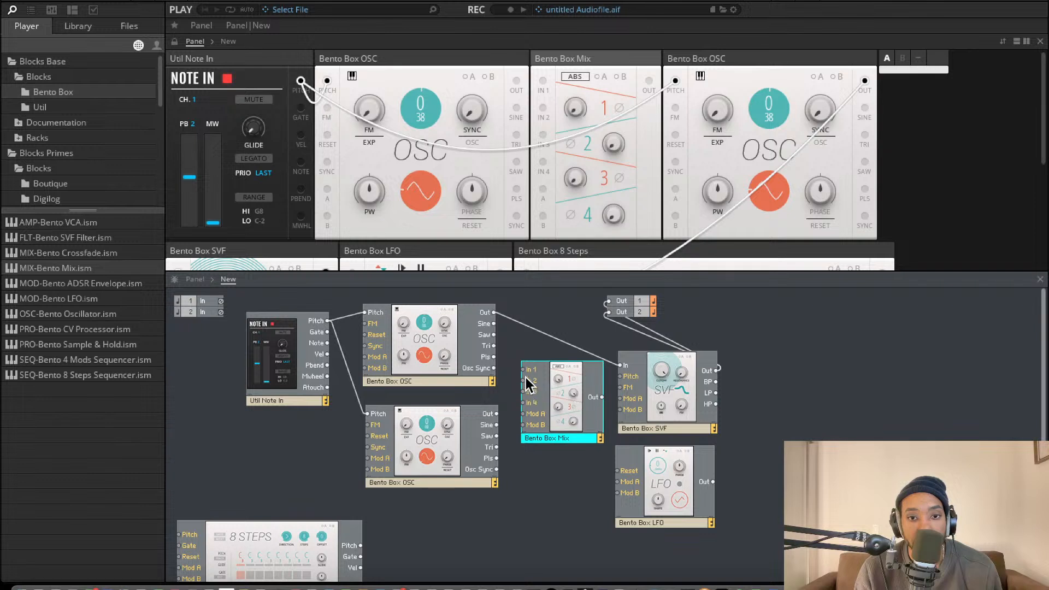
Wire the upper and lower oscillators to the mixer's In 1 and In 2, and the mixer's Out to the SVF's In.
drag(523, 369, 494, 313)
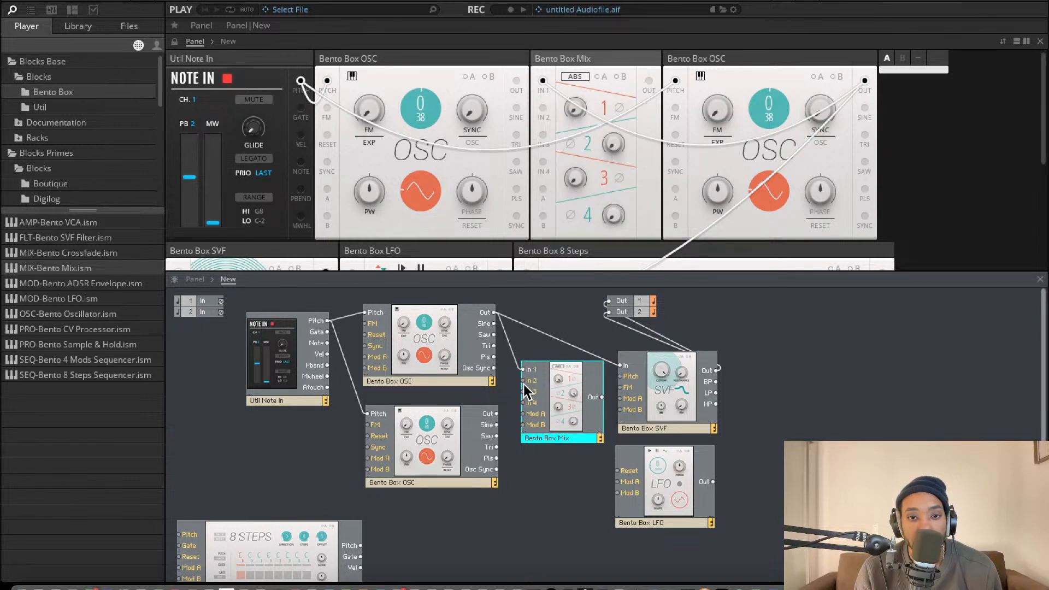
drag(493, 429, 497, 414)
drag(602, 397, 567, 495)
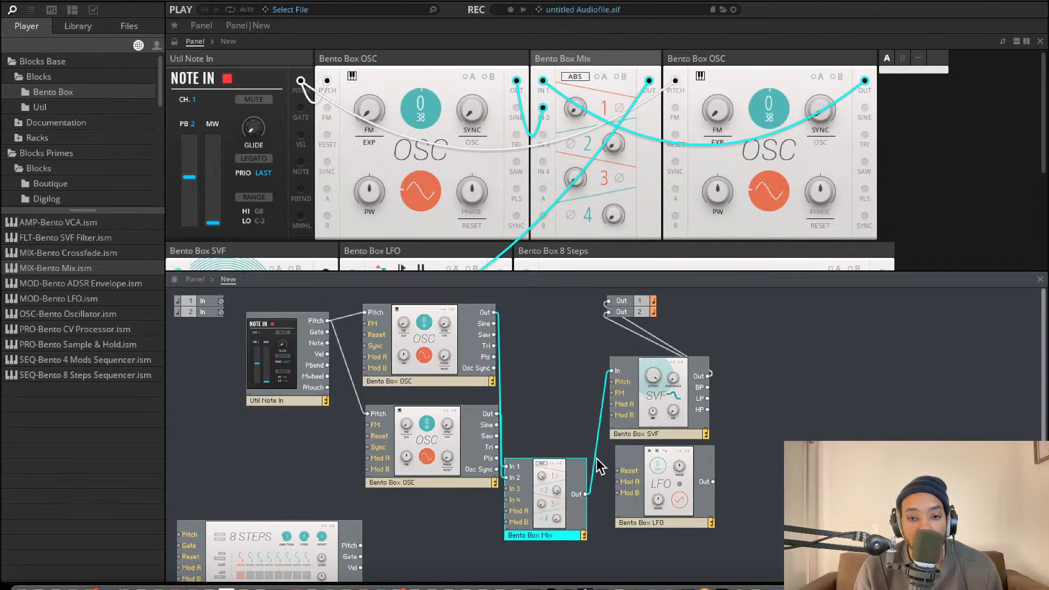
drag(646, 418, 595, 395)
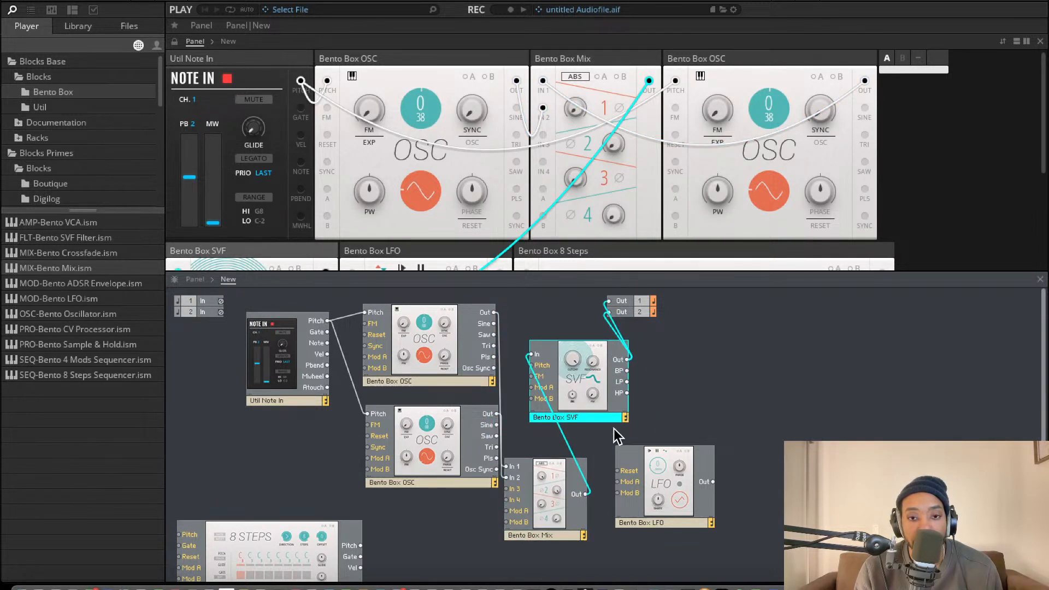
Raise mixer channel 1 to about 47.2 and turn up channel 2, spacing the lower oscillator and SVF away from the mixer.
drag(576, 108, 577, 84)
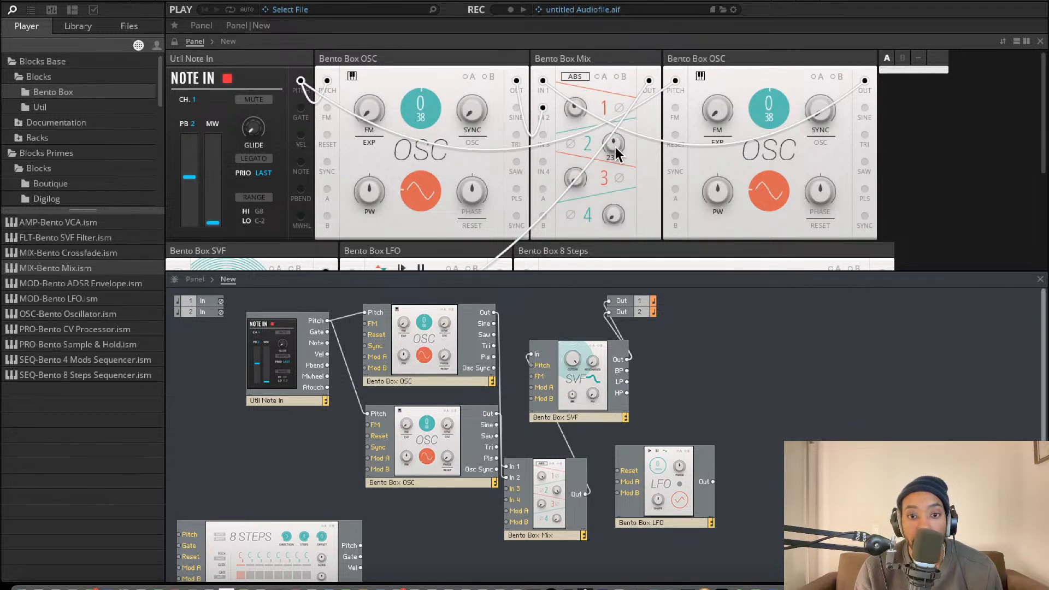
drag(432, 430, 406, 436)
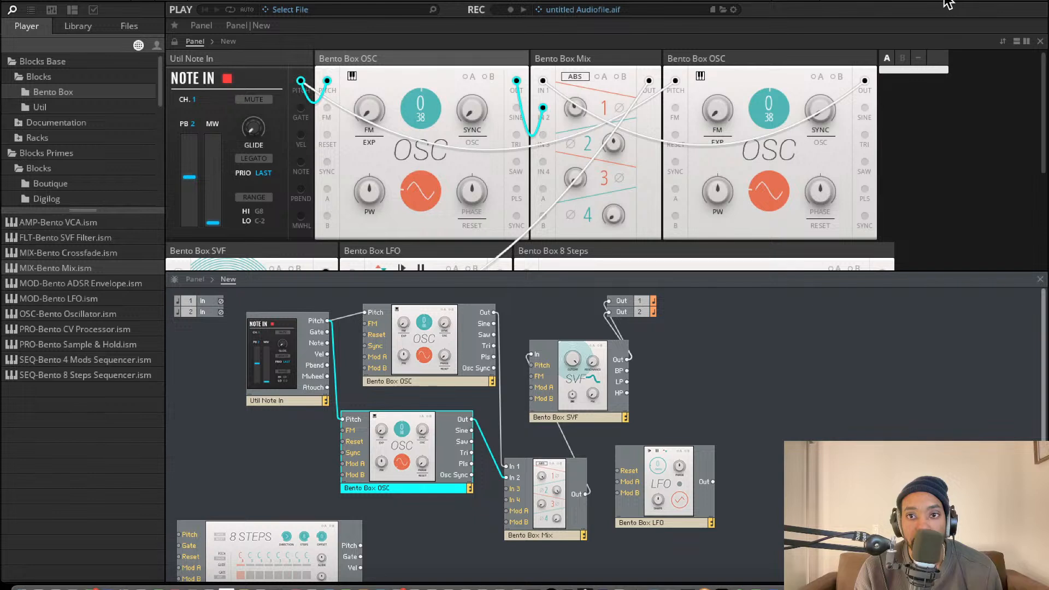
drag(575, 106, 592, 52)
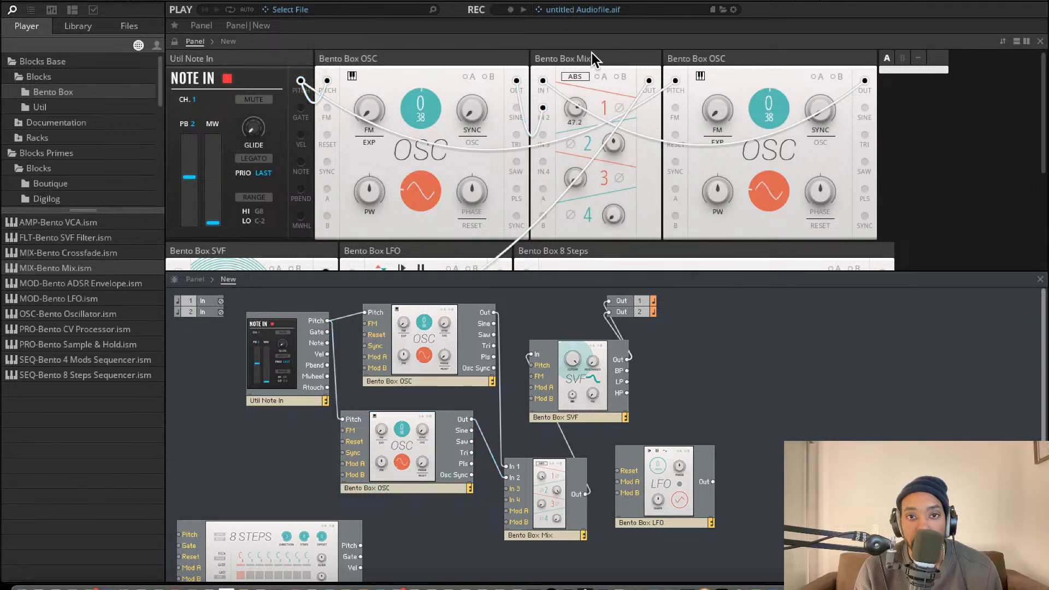
drag(604, 134, 616, 82)
drag(579, 395, 662, 402)
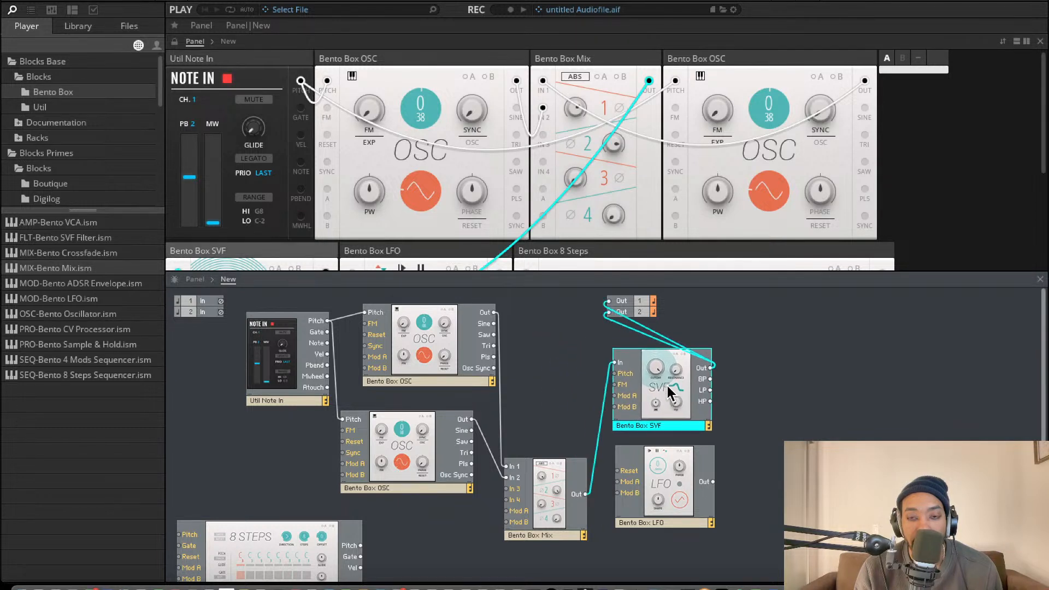
Tune the lower oscillator to 30.00 and the upper oscillator to 0.00.
drag(427, 92, 413, 9)
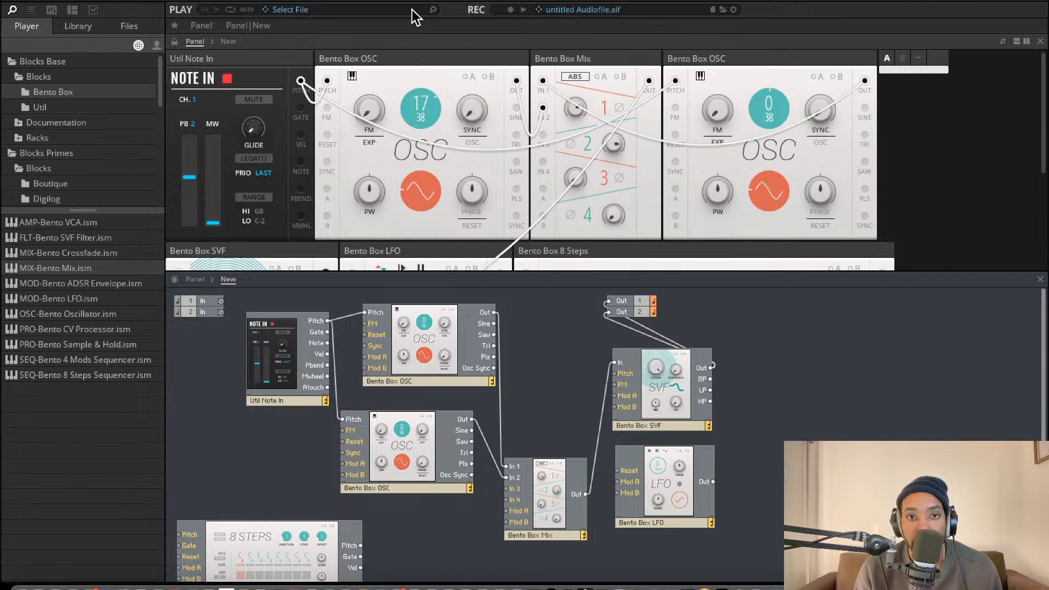
drag(421, 117, 637, 58)
drag(782, 102, 772, 129)
drag(585, 123, 530, 130)
drag(412, 115, 431, 149)
Align the upper oscillator block over the lower one and set mixer channel 1 to about 40.5.
drag(456, 354, 435, 357)
drag(577, 112, 573, 175)
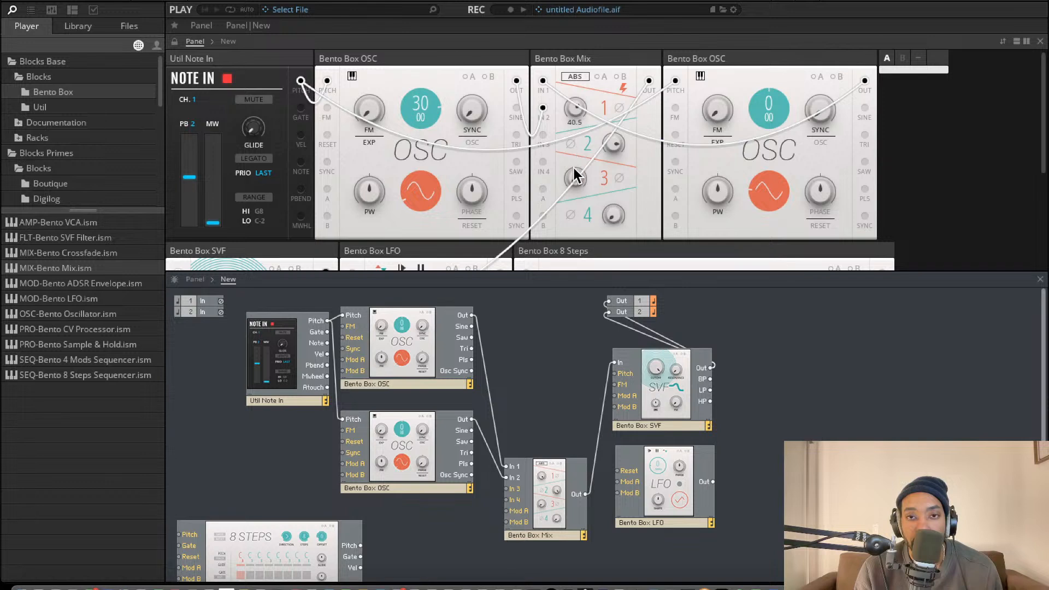
Tune the lower oscillator to 27.00 and the upper one to 17.01, and space the lower oscillator block below the upper one.
drag(425, 118, 432, 201)
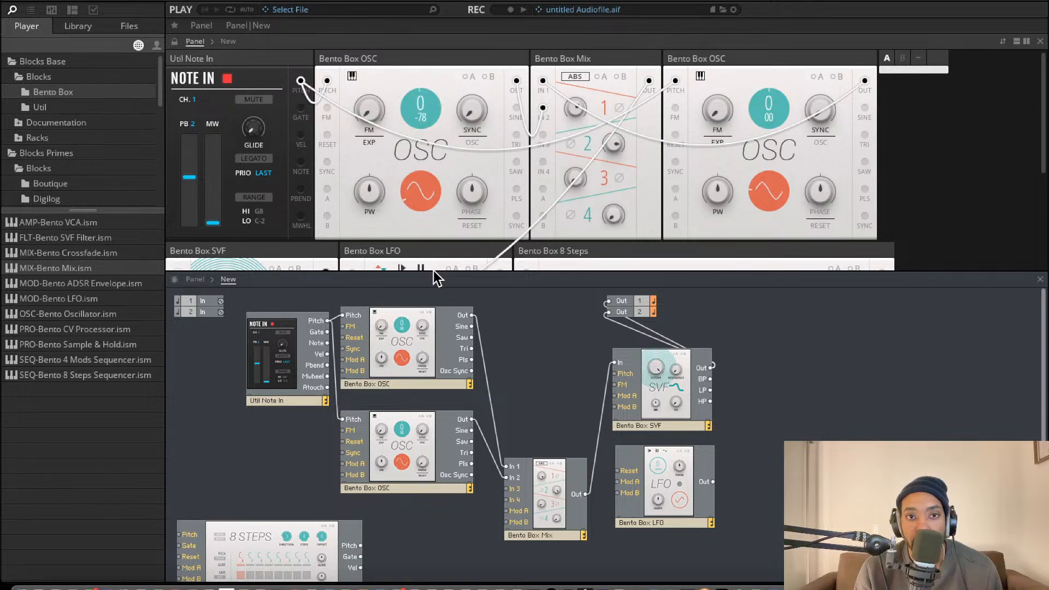
drag(439, 286, 455, 204)
drag(778, 93, 785, 36)
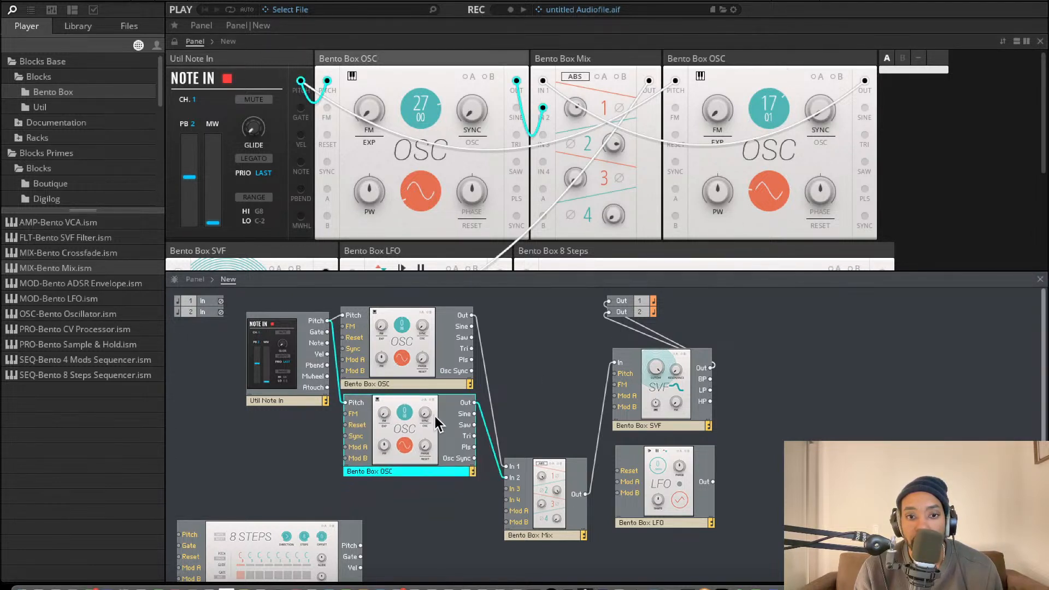
mouse_move(432, 436)
mouse_down()
mouse_move(435, 422)
mouse_move(435, 443)
mouse_up()
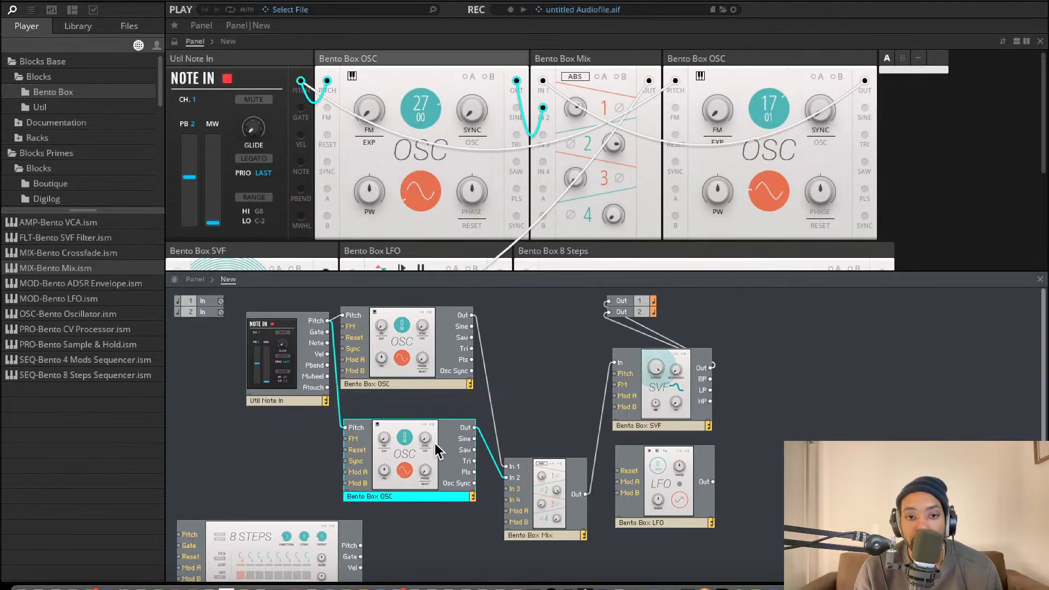
Rename the upper oscillator block to Bento Box OSC 1.
double_click(411, 385)
click(408, 382)
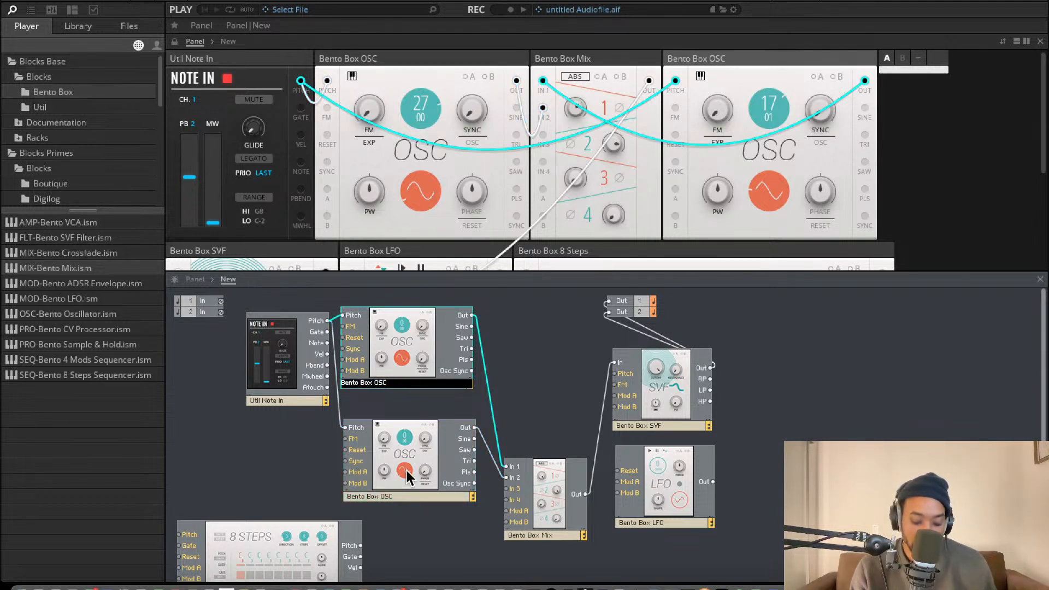
click(398, 491)
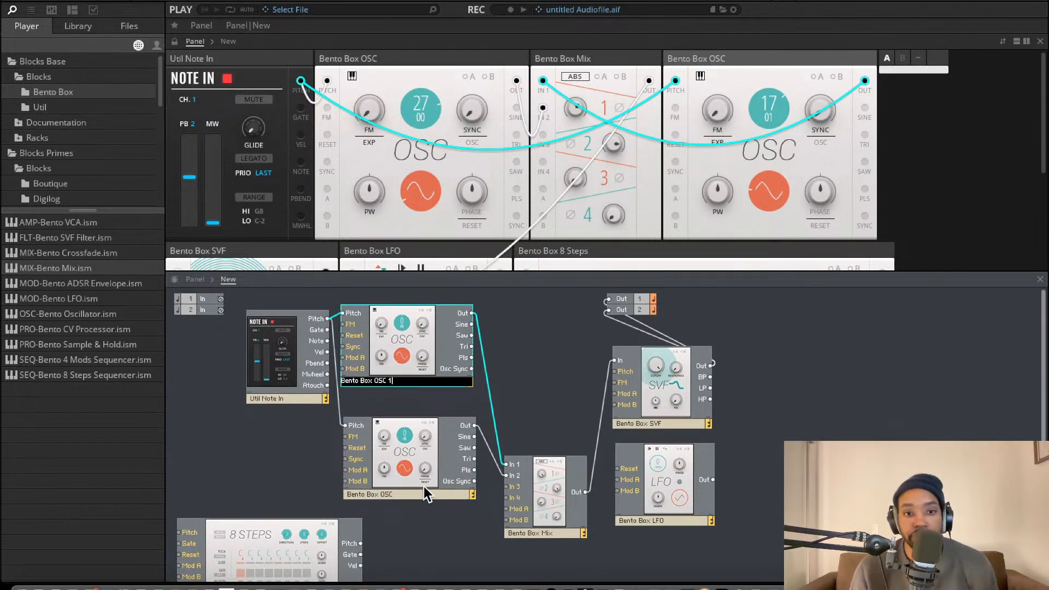
Rename the lower oscillator block to Bento Box OSC 2.
double_click(424, 487)
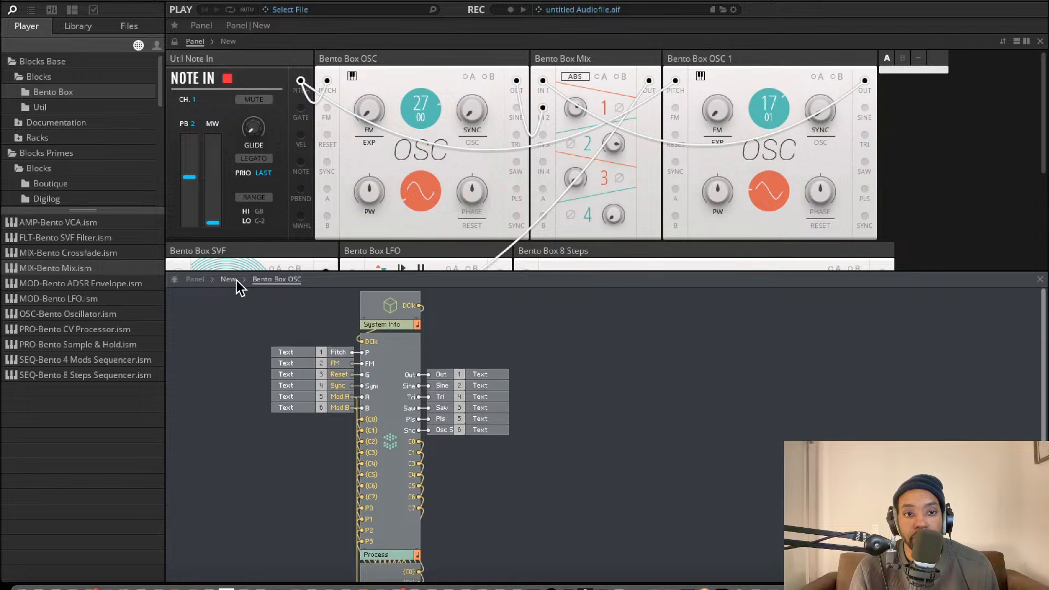
click(228, 279)
click(408, 492)
click(406, 495)
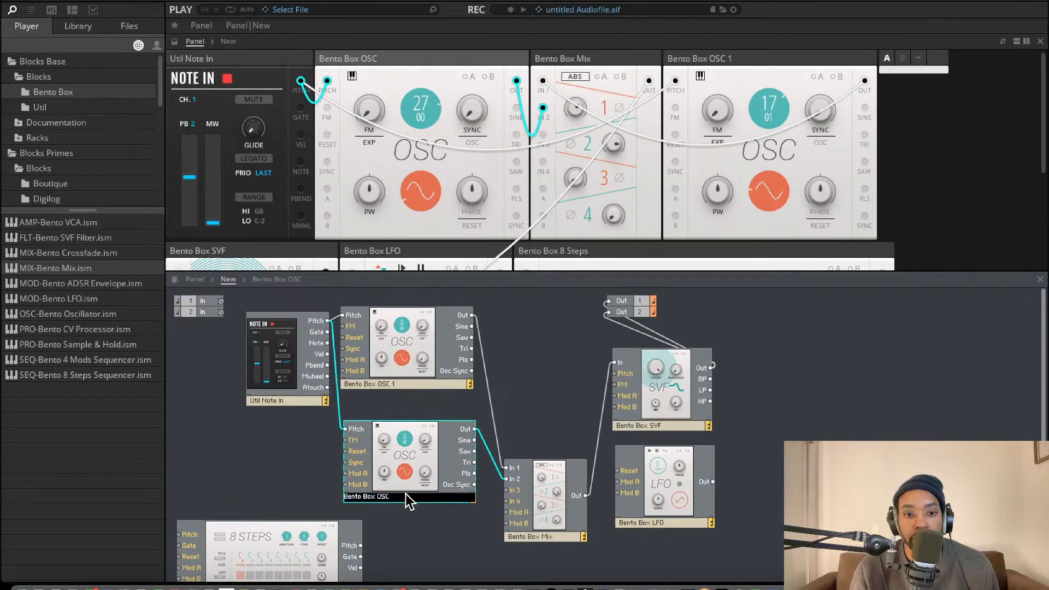
text(2)
click(542, 432)
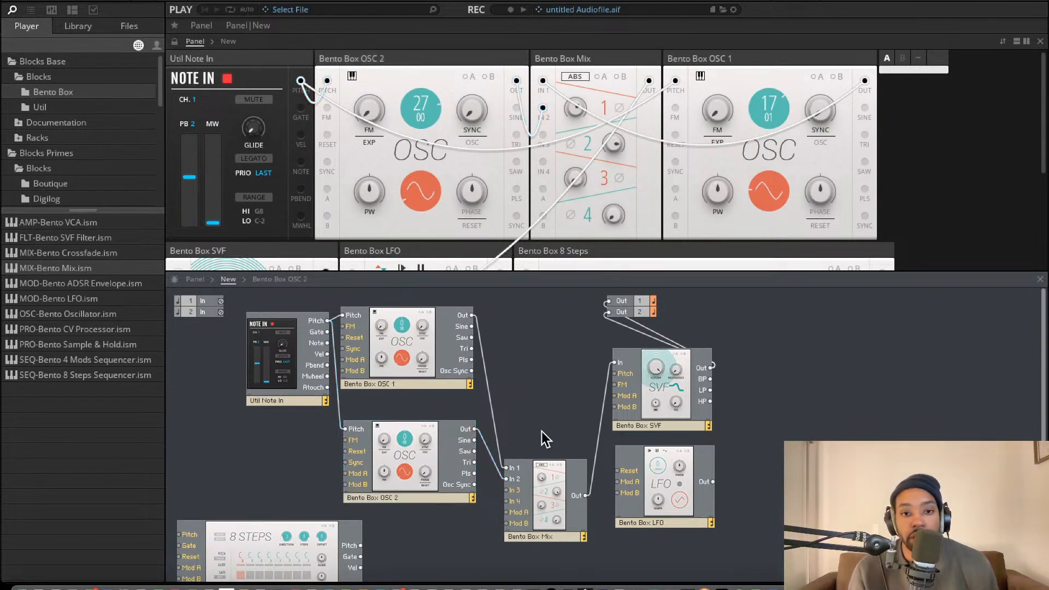
Delete the Bento Box Mix block and add a Util Mix 4 block from the Util blocks in its place.
drag(538, 400, 542, 453)
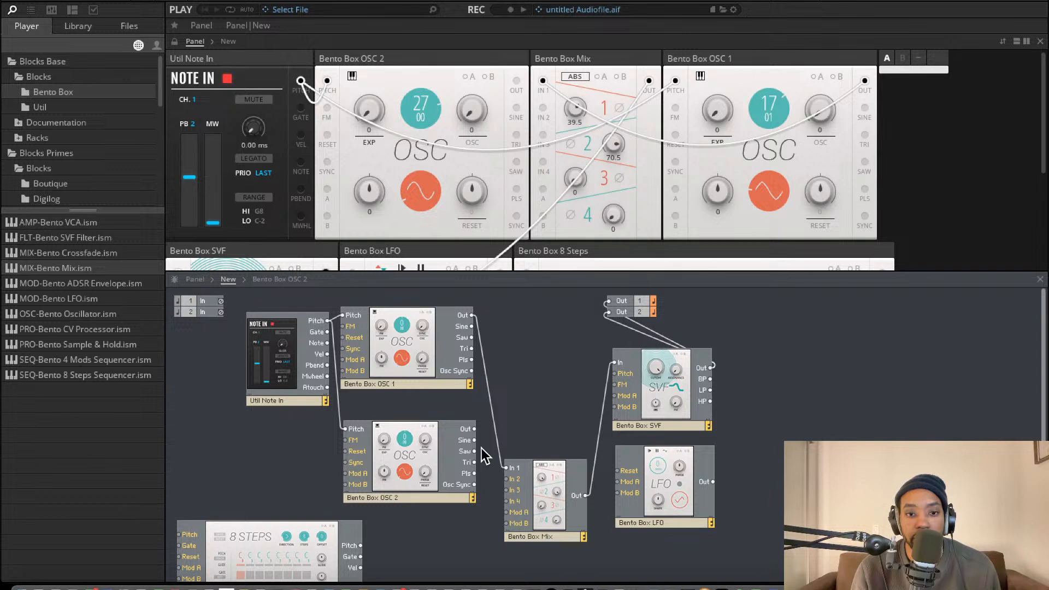
drag(473, 428, 506, 478)
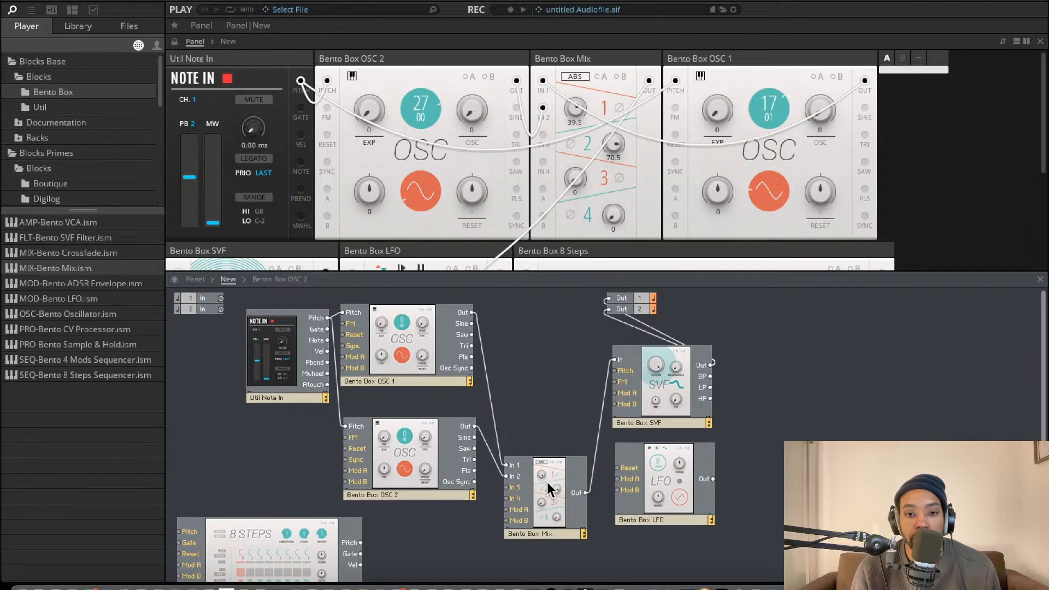
click(547, 482)
key(Delete)
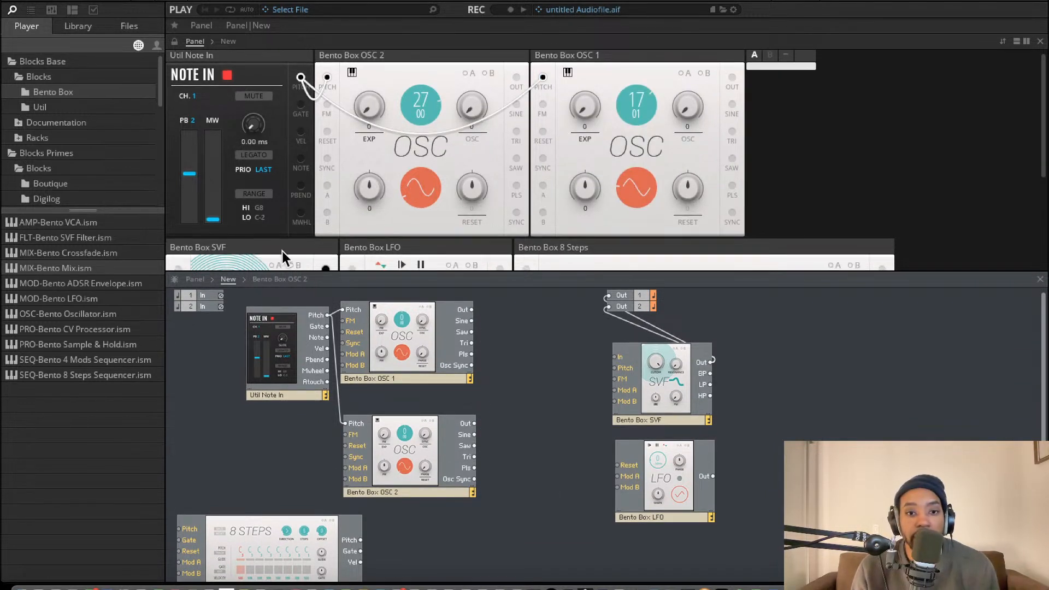
click(39, 107)
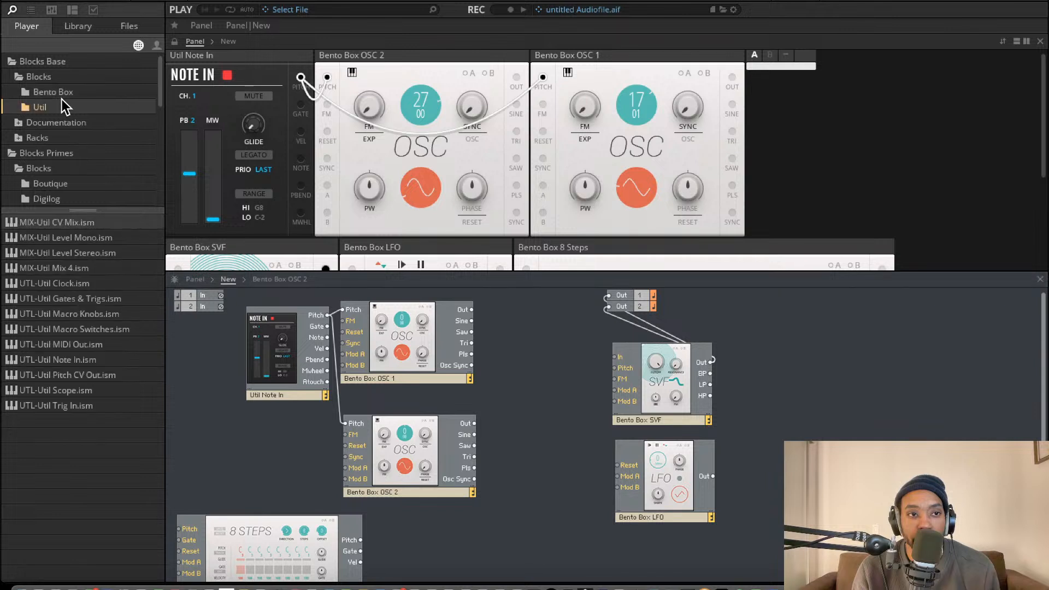
drag(66, 266, 542, 399)
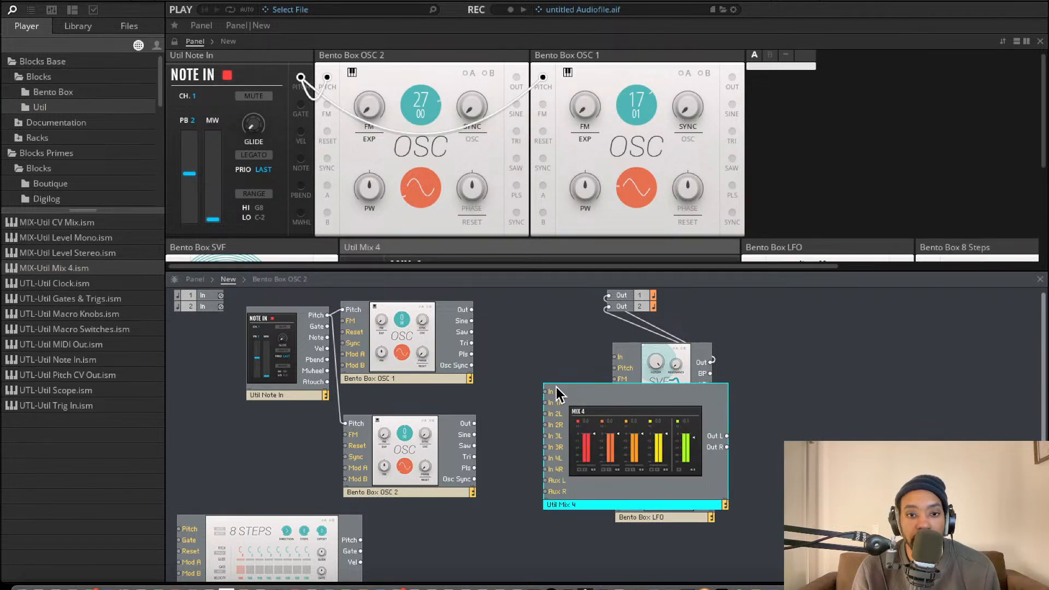
Wire OSC 1's Out to Mix 4's In 1L and In 1R, and OSC 2's Out to In 2L and In 2R.
drag(464, 305, 466, 306)
drag(470, 309, 473, 424)
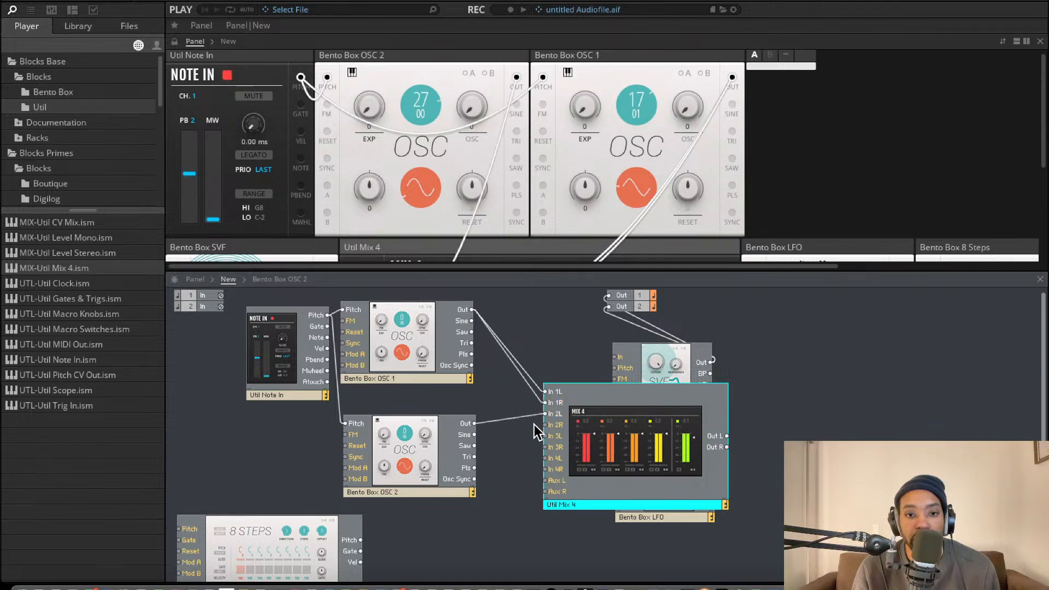
drag(601, 421, 521, 430)
Rearrange the blocks so the SVF sits beside OSC 1 and Mix 4 lies to the right of both.
drag(661, 381, 730, 397)
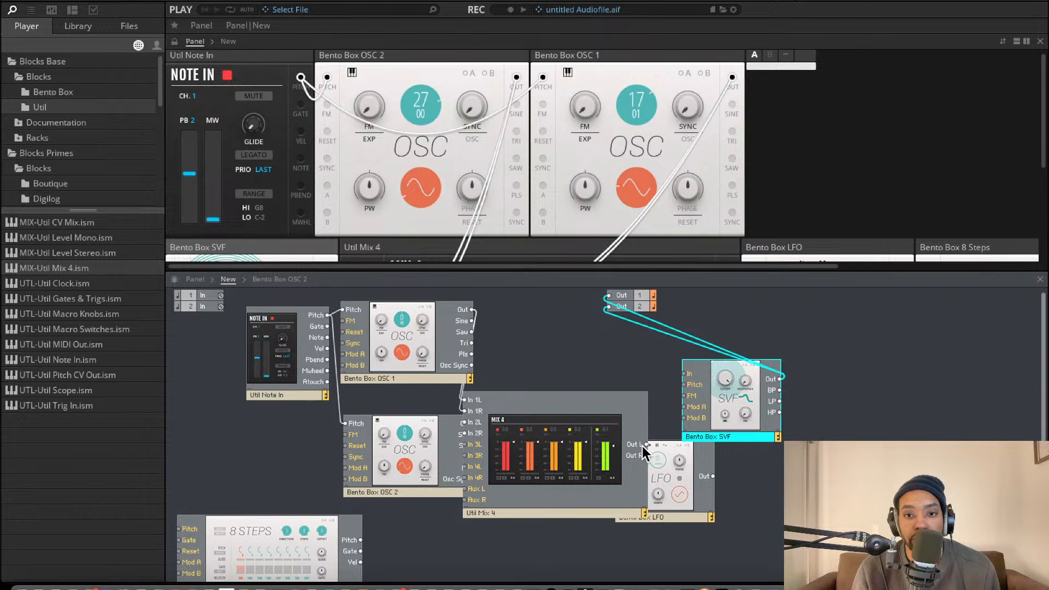
right_click(635, 356)
key(Escape)
drag(685, 384, 486, 380)
drag(719, 398, 792, 396)
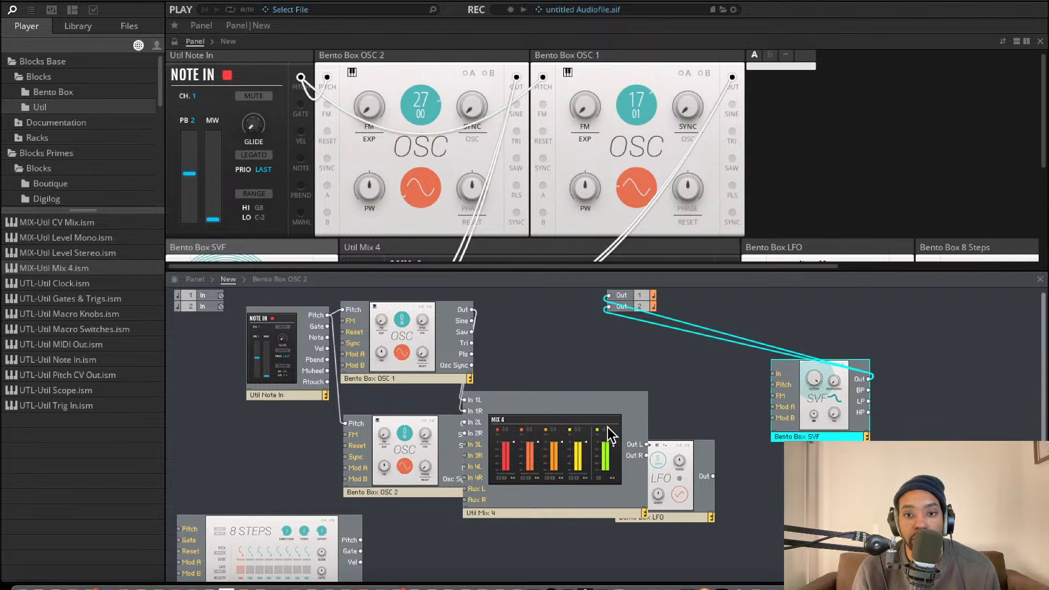
drag(607, 426, 791, 492)
right_click(668, 402)
key(Escape)
drag(791, 377, 516, 341)
Connect OSC 1's Out to the SVF's In and the SVF's Out to Mix 4's In 1R.
drag(471, 310, 501, 337)
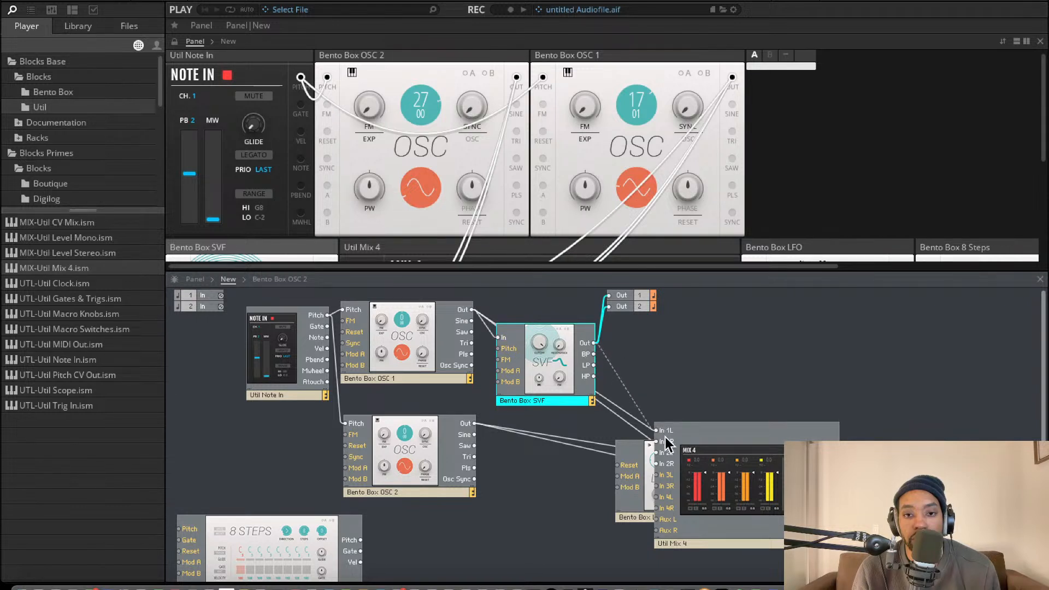
drag(666, 441, 659, 442)
mouse_move(581, 386)
mouse_down()
mouse_move(533, 385)
mouse_move(563, 383)
mouse_up()
Remove the cables running from the SVF's Out directly to main Out 1 and Out 2.
click(609, 343)
click(585, 317)
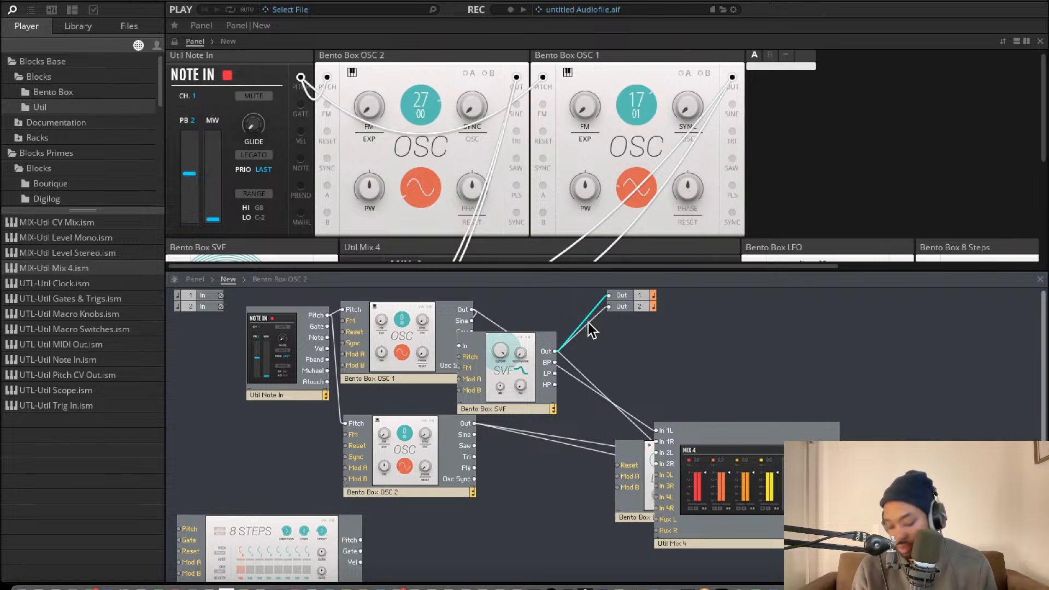
key(Delete)
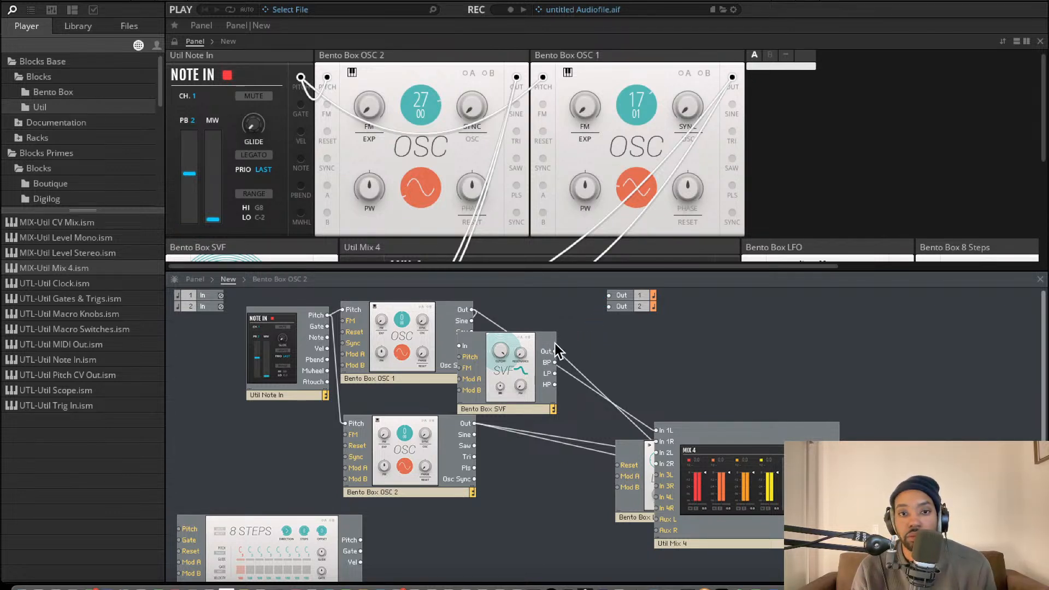
Connect the SVF's Out to Mix 4's In 1L, and Mix 4's stereo outputs to main Out 1 and Out 2.
drag(520, 358, 667, 431)
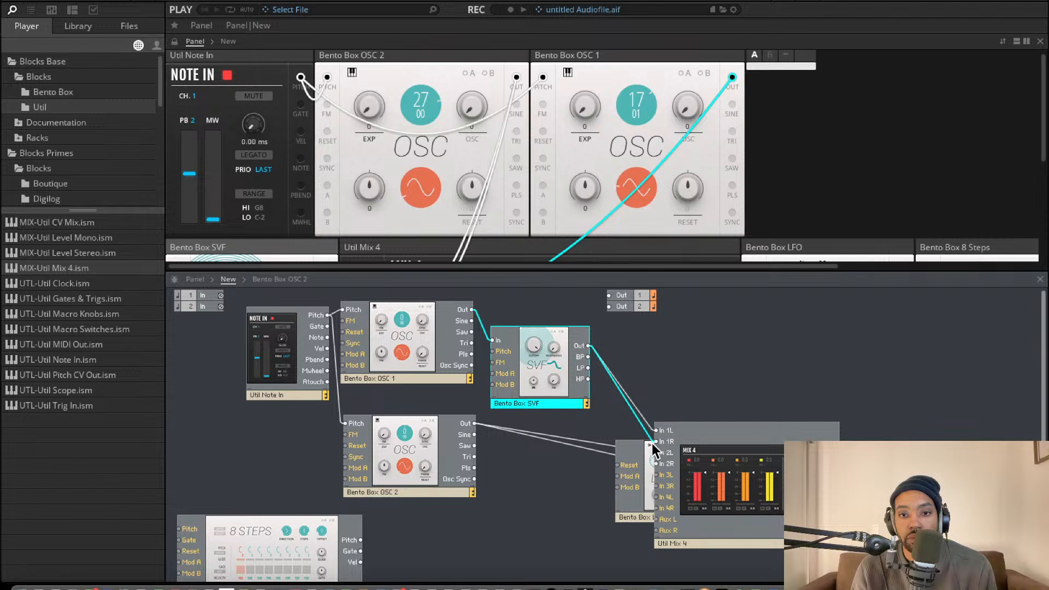
drag(562, 370, 560, 365)
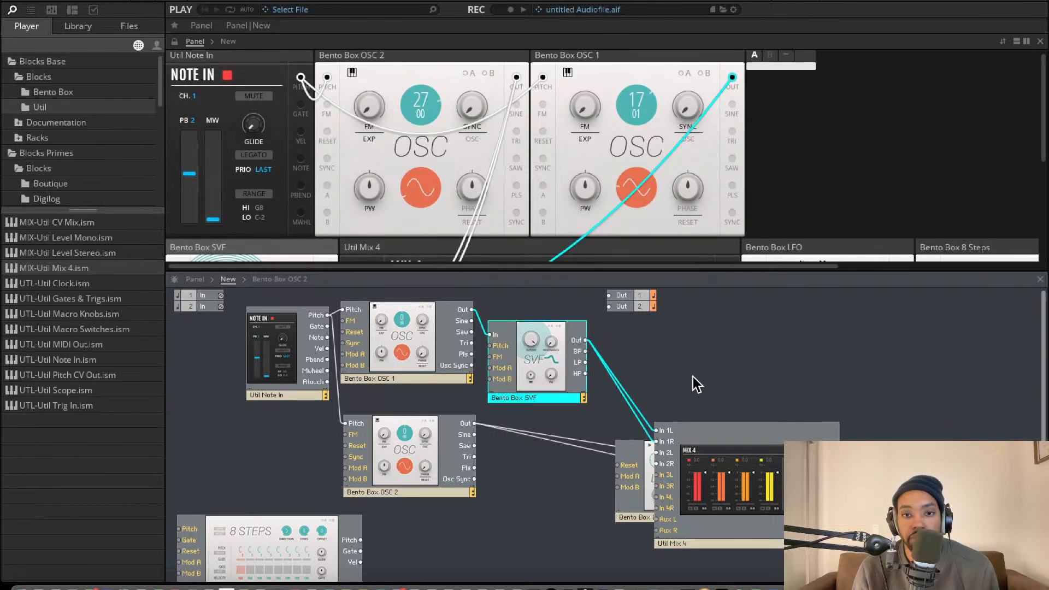
drag(609, 295, 773, 421)
drag(610, 306, 767, 422)
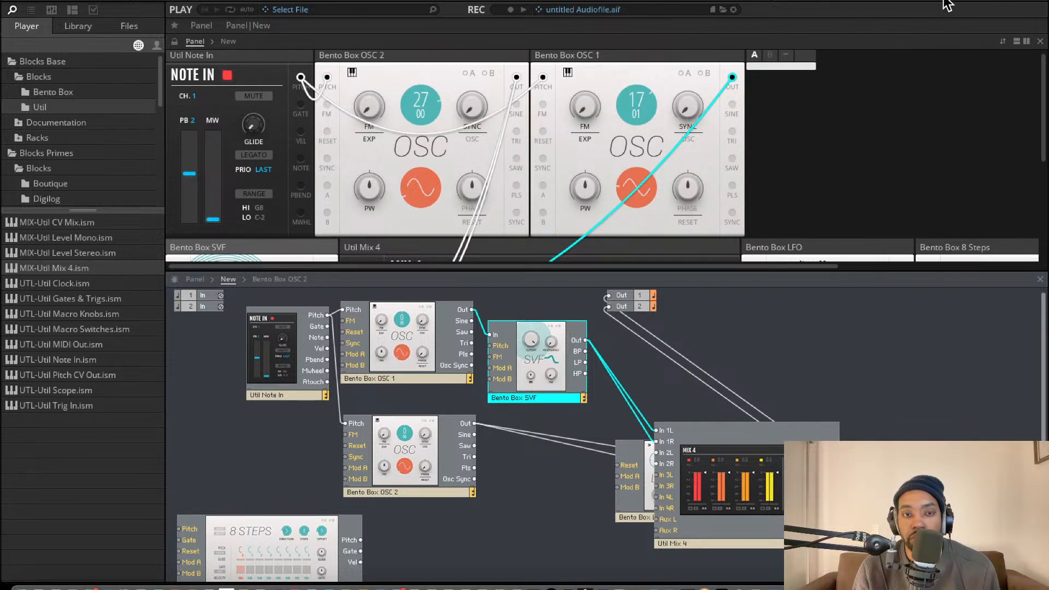
Adjust the SVF's cutoff and move the LFO block out from under Mix 4, to beside OSC 2.
scroll(536, 248, down, 3)
click(221, 239)
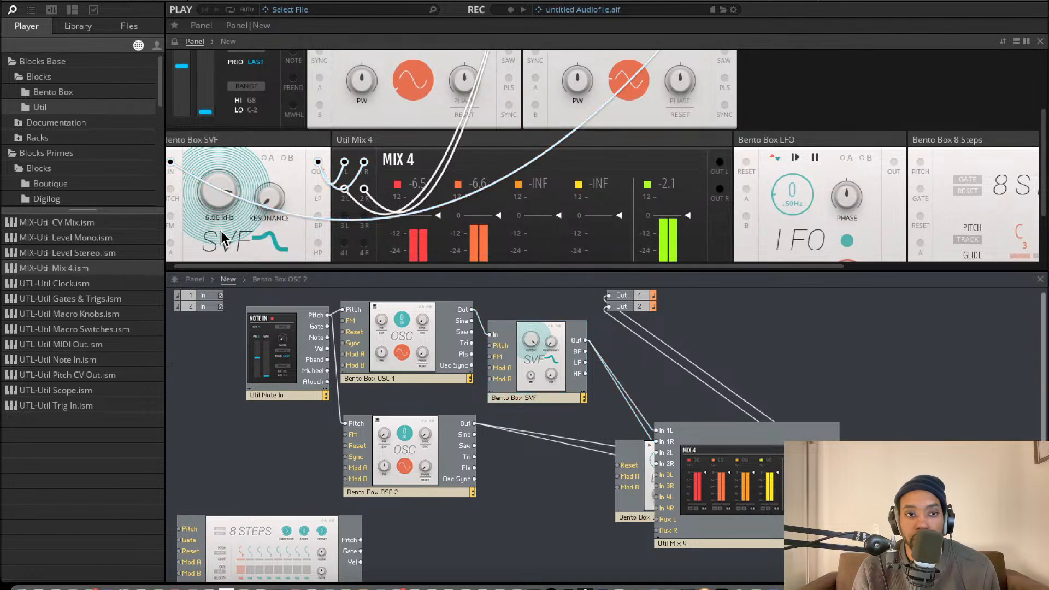
drag(221, 231, 320, 299)
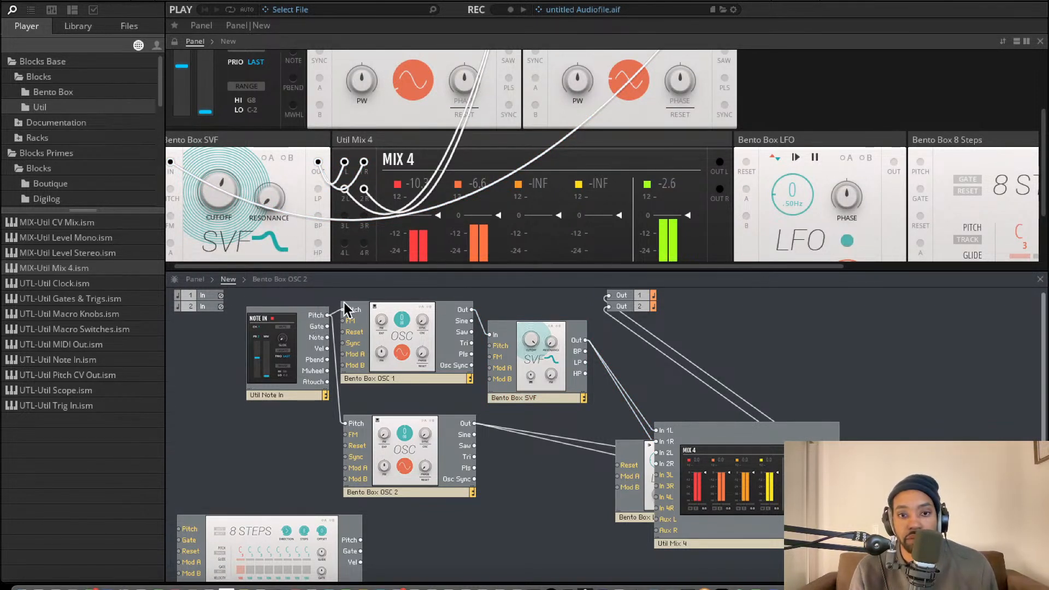
drag(622, 461, 479, 489)
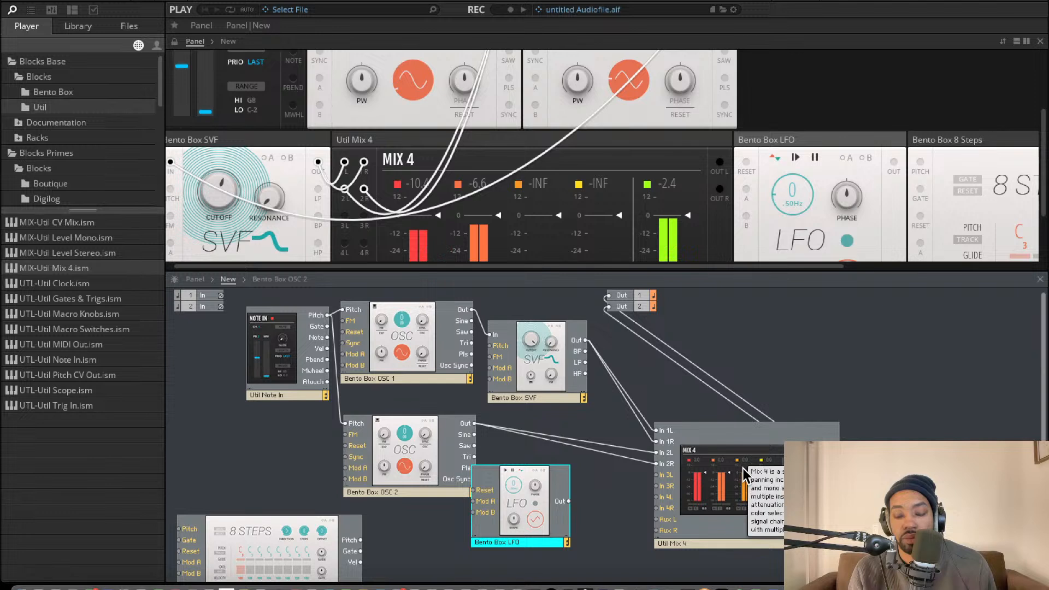
click(212, 191)
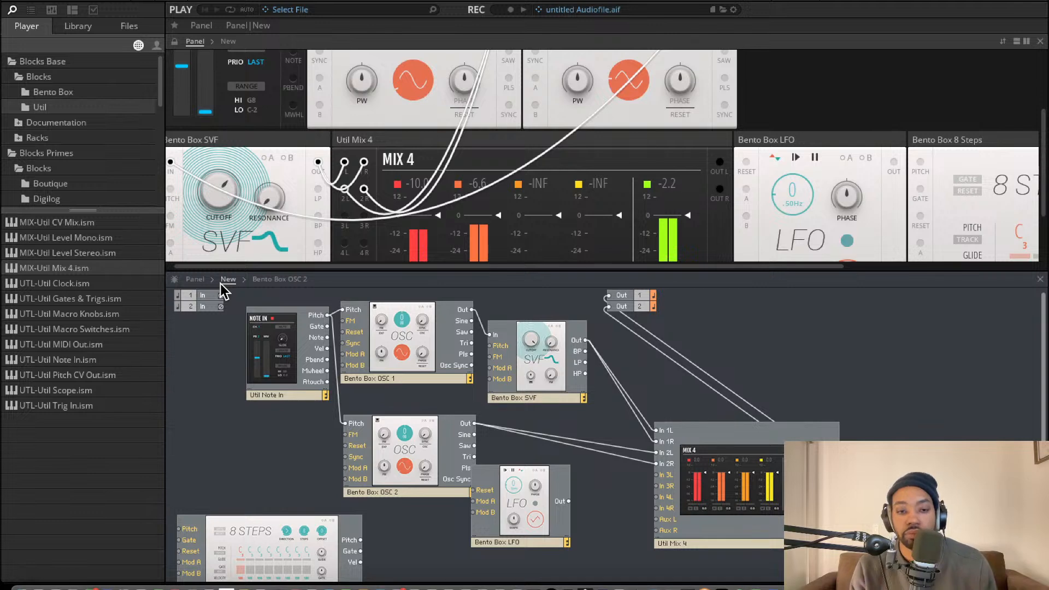
Tune OSC 2 down to 5.00.
scroll(277, 164, down, 3)
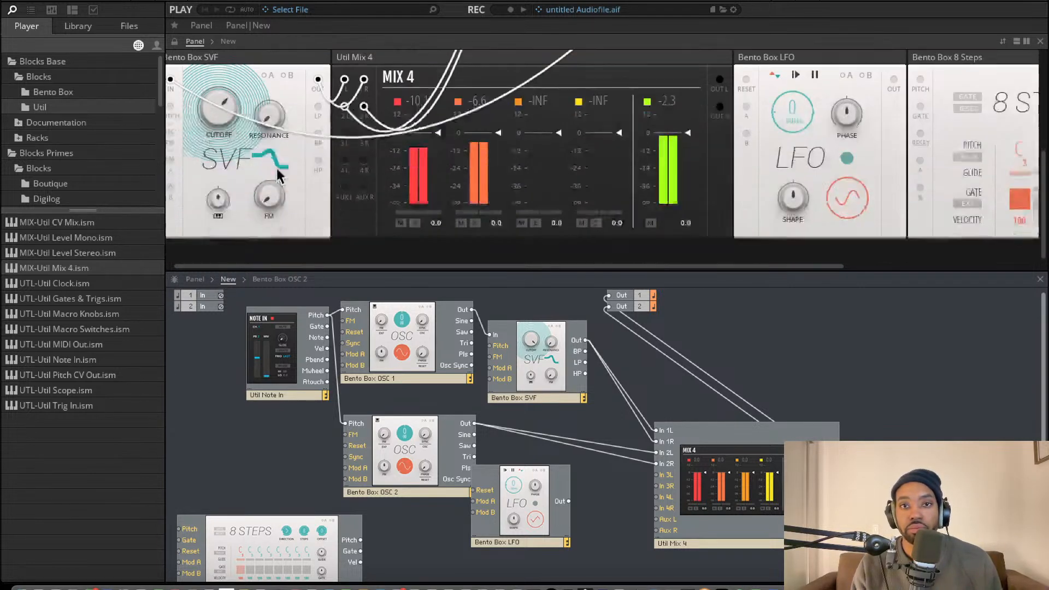
scroll(309, 228, up, 7)
scroll(426, 235, down, 2)
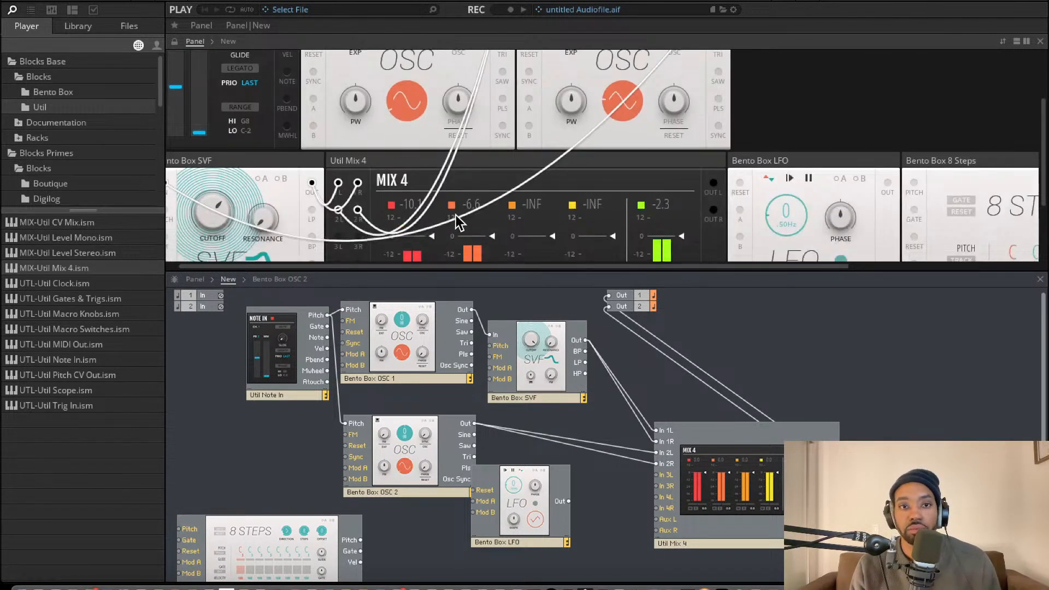
scroll(453, 197, up, 2)
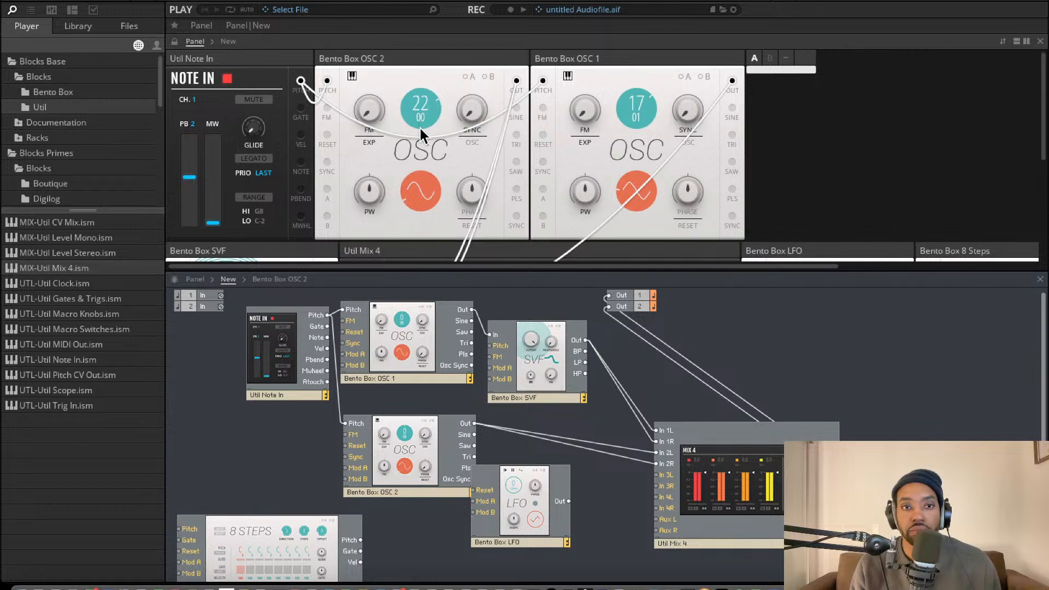
drag(420, 129, 420, 171)
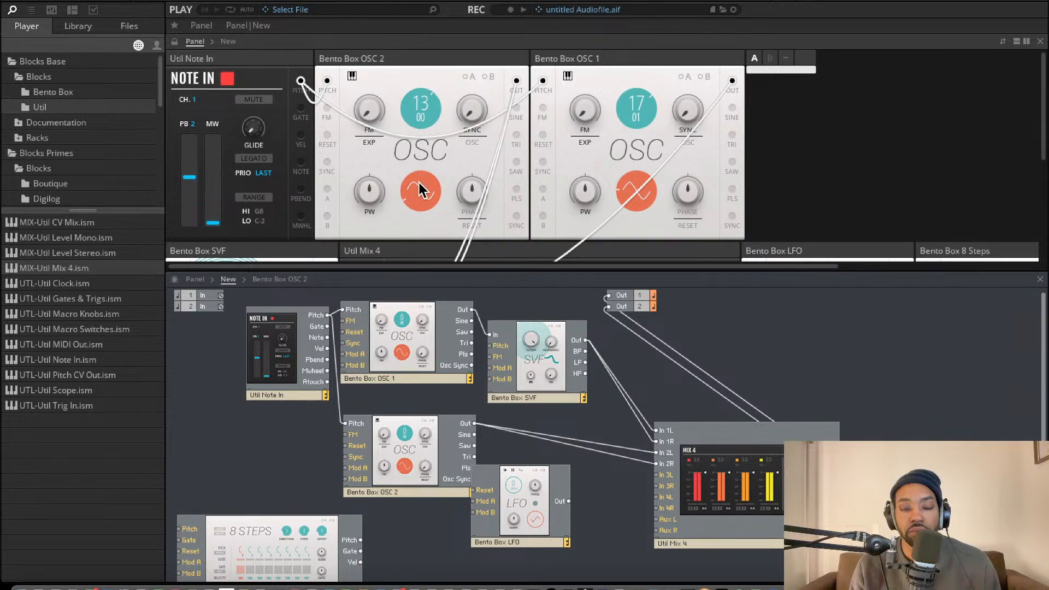
drag(421, 207, 419, 227)
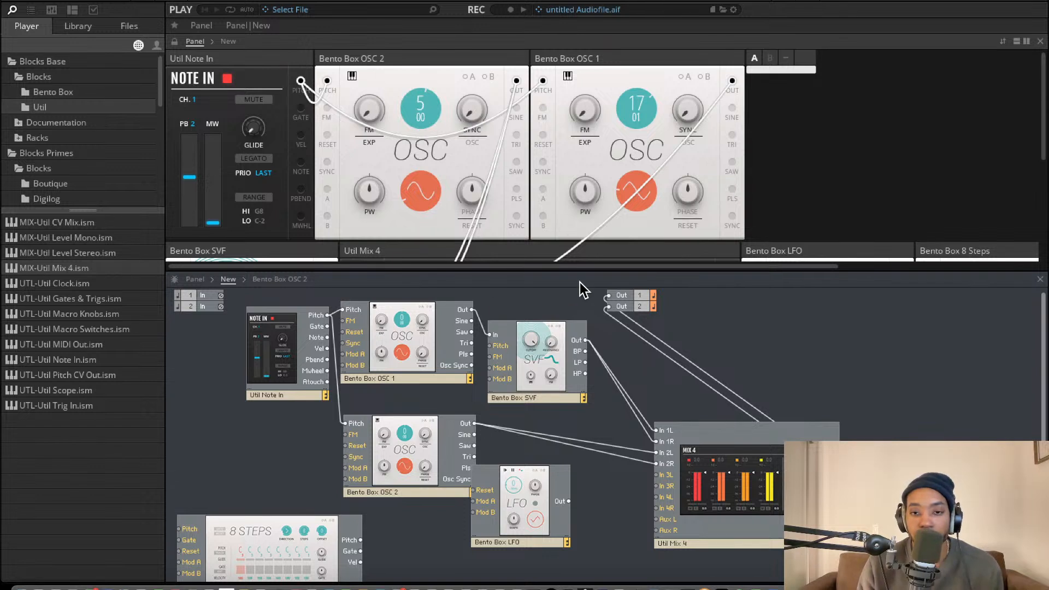
right_click(757, 327)
click(756, 329)
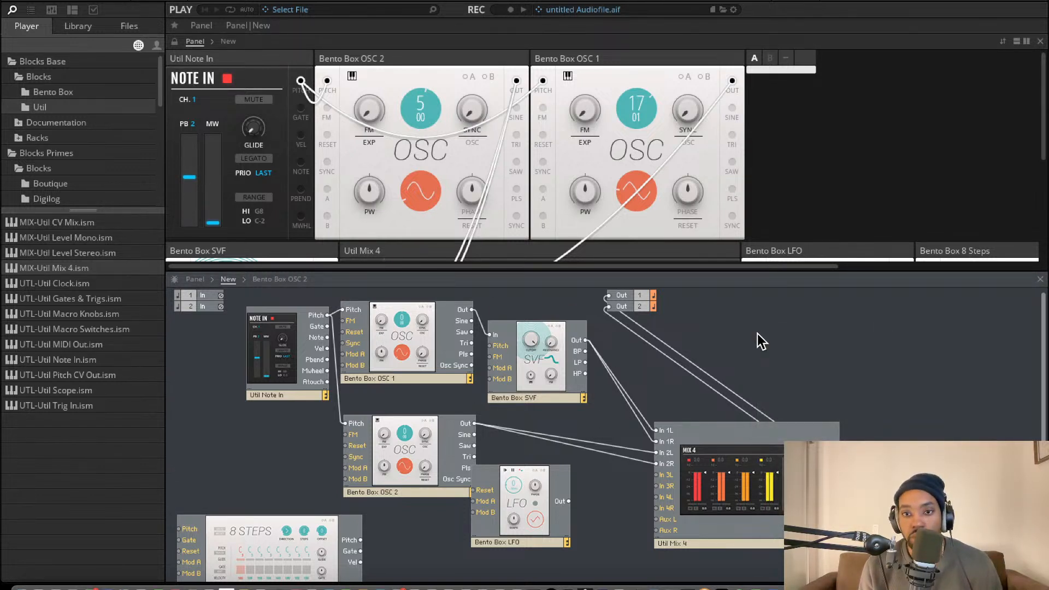
double_click(758, 333)
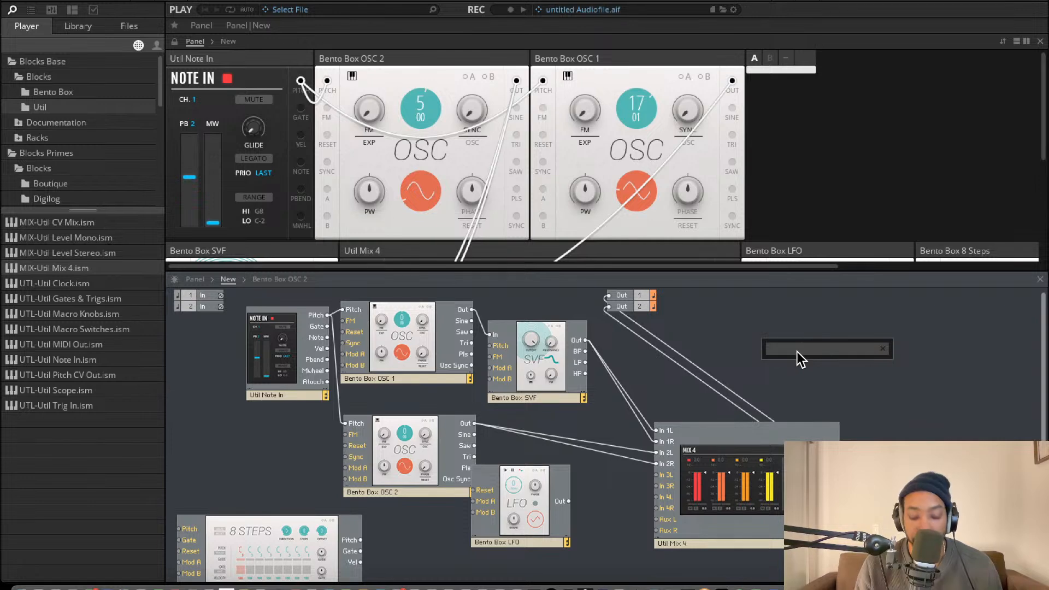
text(amp)
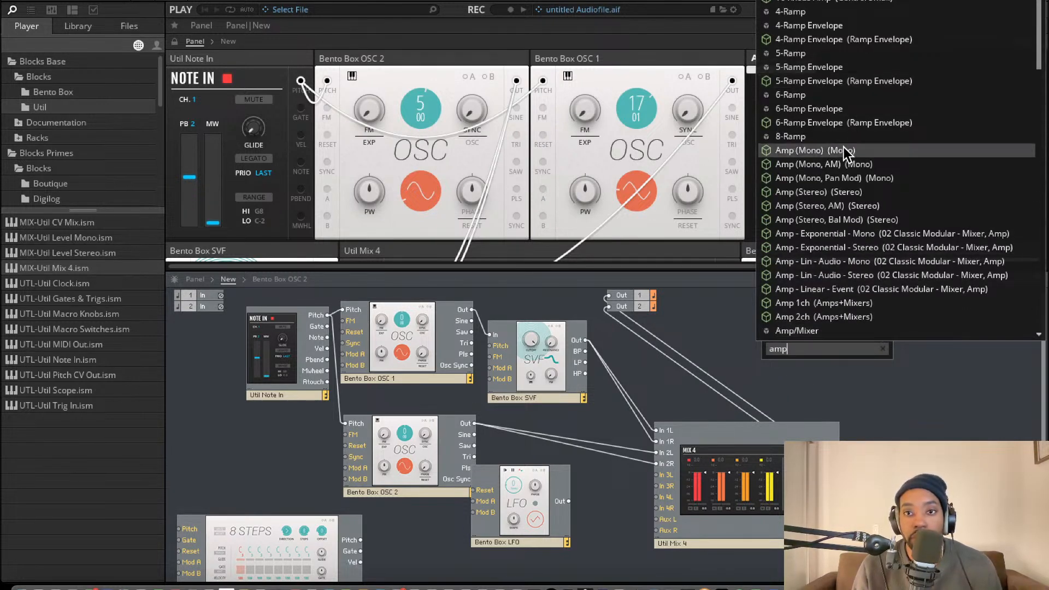
scroll(824, 54, up, 1)
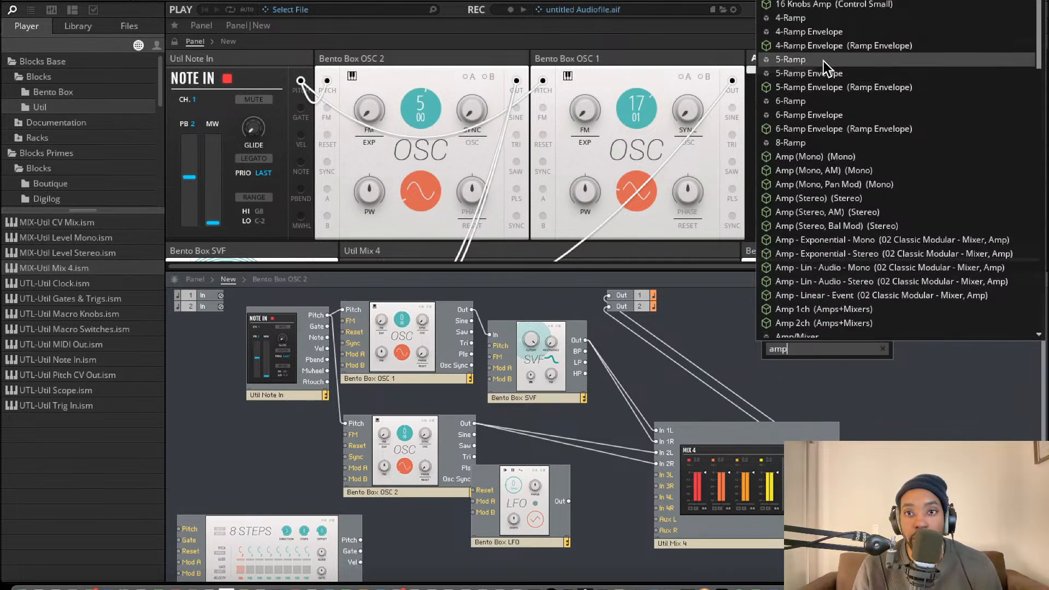
click(818, 166)
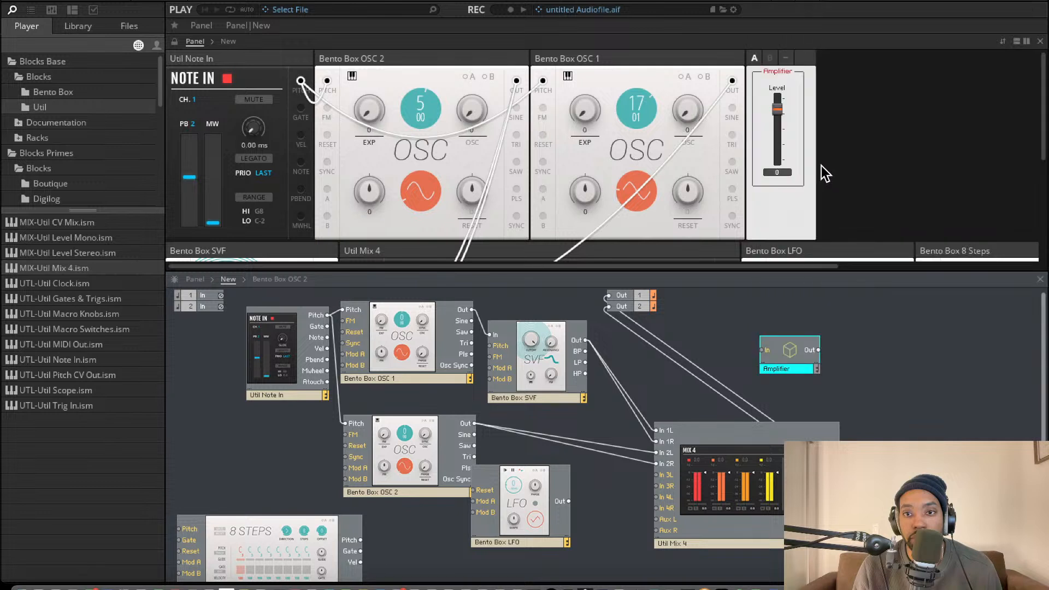
key(Delete)
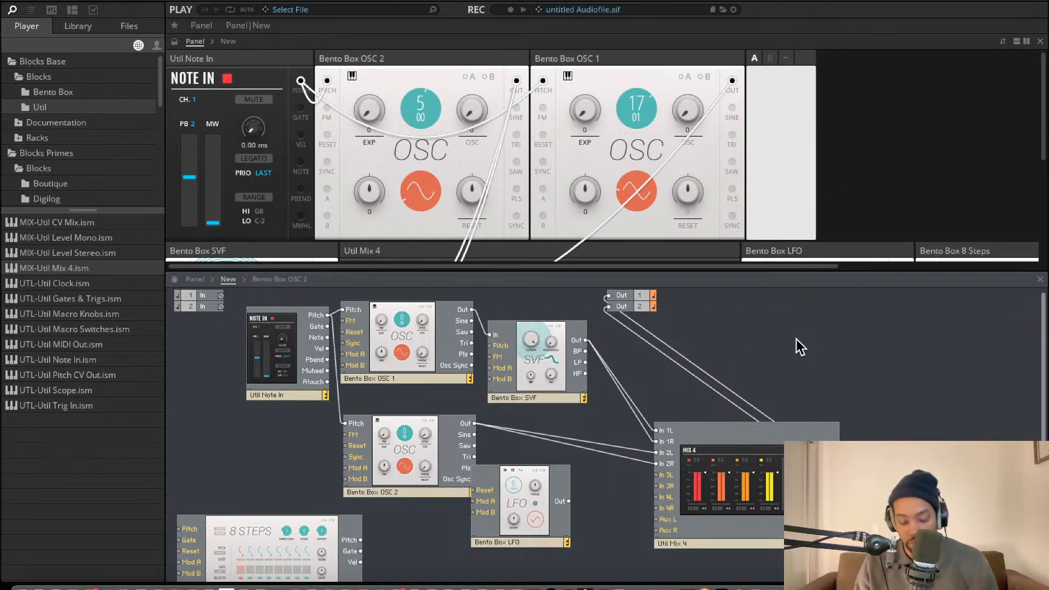
Add a Bento Box VCA (St) block to the structure beside Mix 4.
key(super+space)
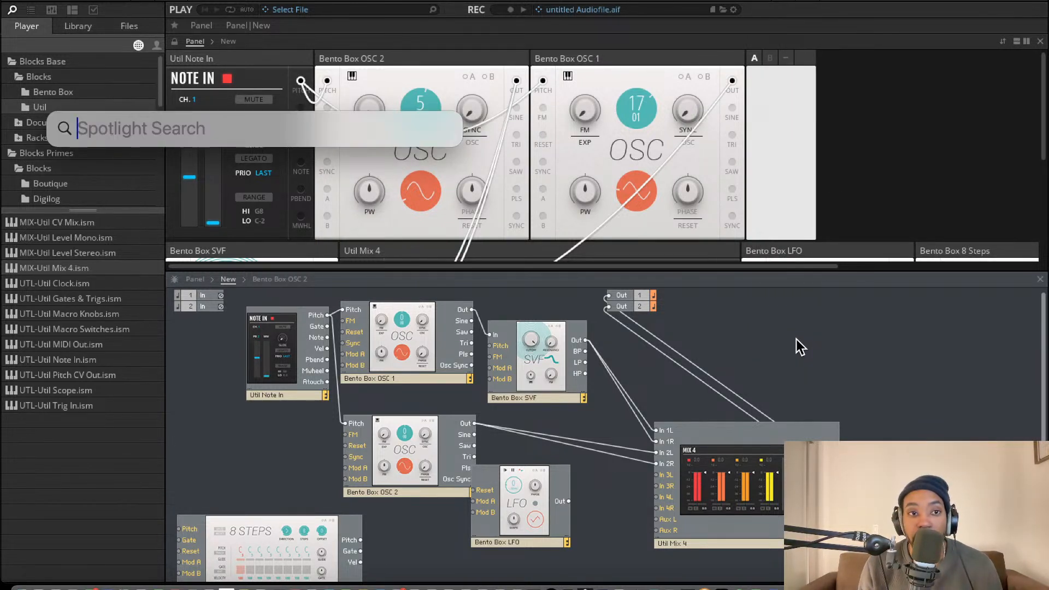
key(Escape)
double_click(801, 339)
text(vca)
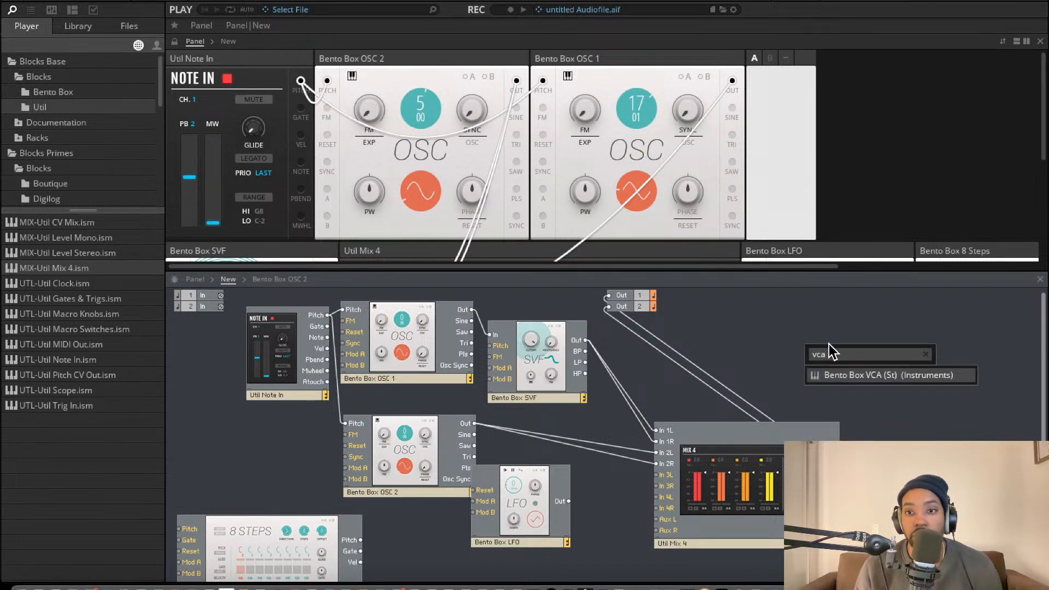
click(850, 376)
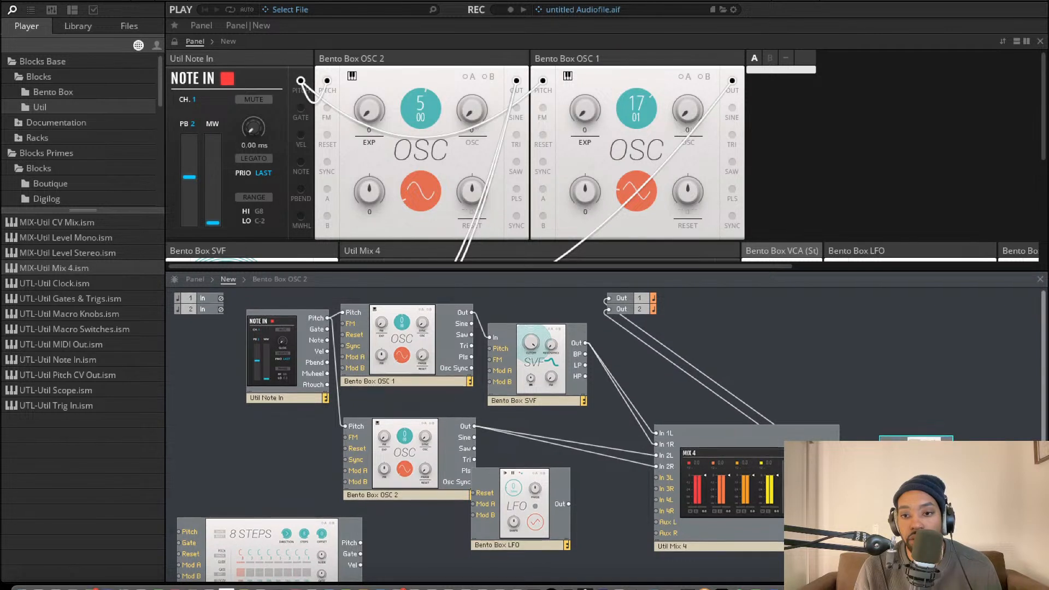
Route Mix 4's stereo outputs into the VCA, and the VCA's L and R outputs to main Out 1 and Out 2.
drag(942, 477, 607, 292)
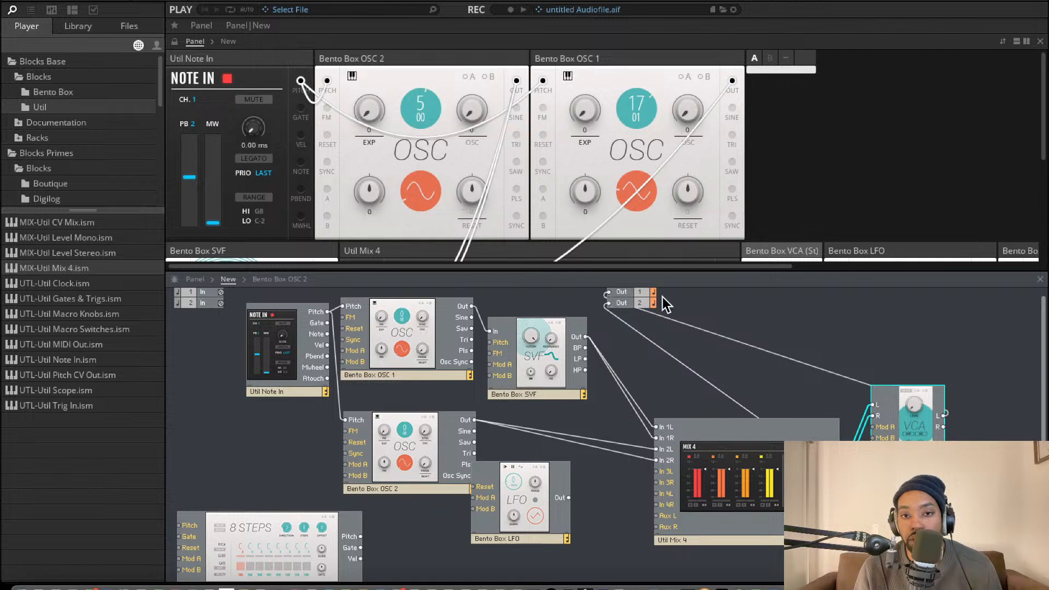
drag(944, 427, 610, 303)
Add a Bento ADSR Envelope block, feeding its output to the VCA's Mod A and its Gate from Note In's Gate.
scroll(727, 175, down, 3)
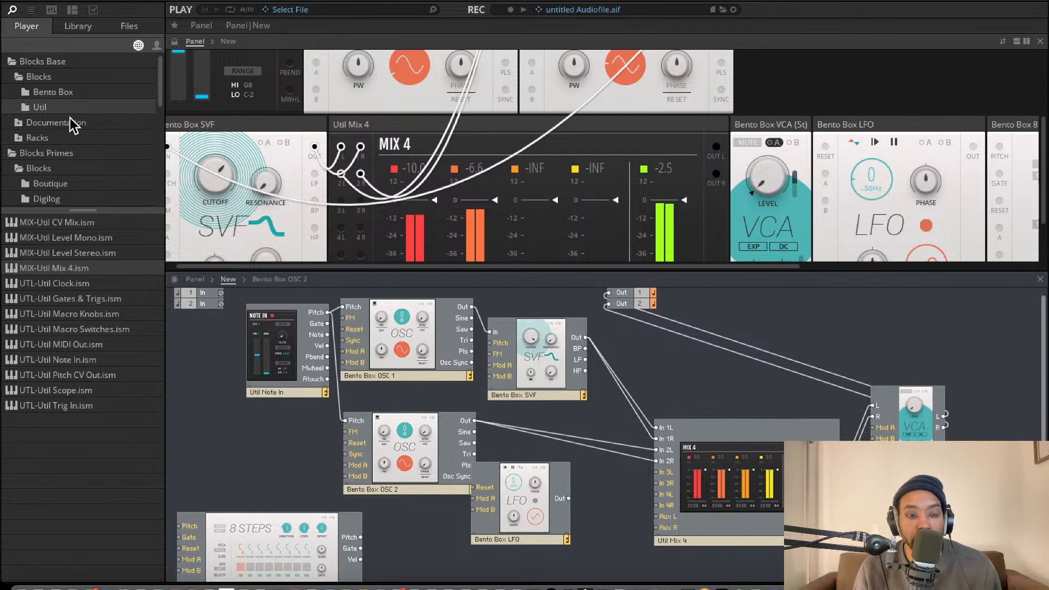
click(60, 94)
drag(123, 284, 765, 520)
drag(888, 481, 875, 419)
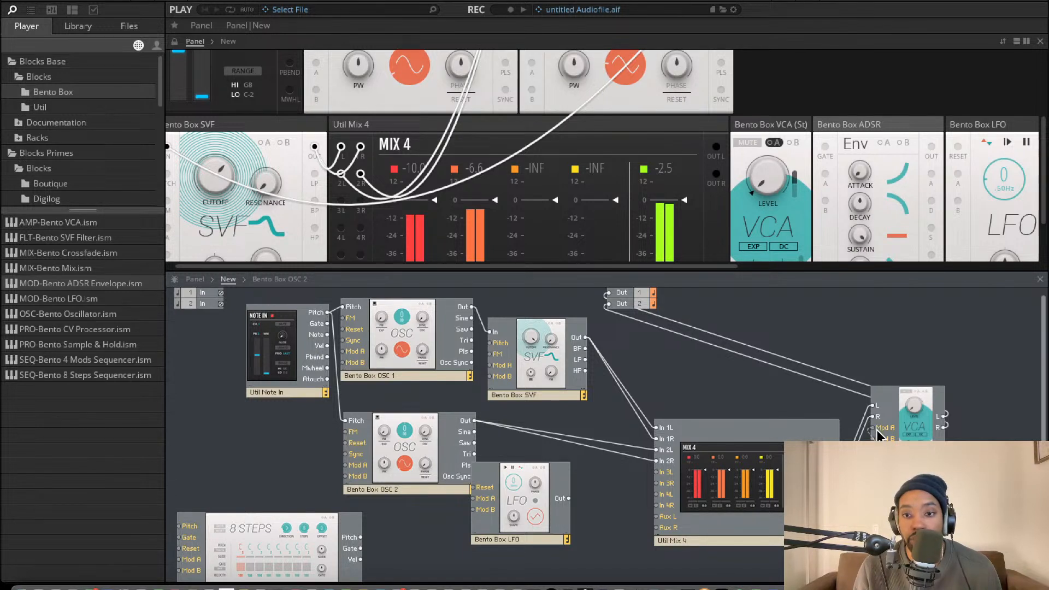
drag(878, 434, 327, 330)
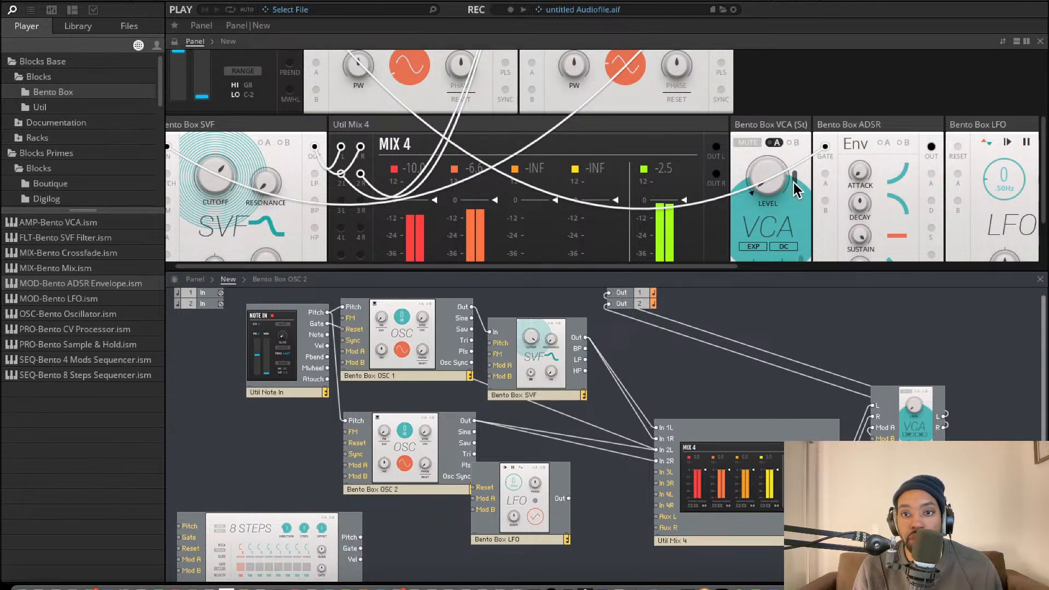
Adjust the VCA's Level knob and its modulation A amount so the envelope shapes the volume.
drag(769, 177, 989, 1)
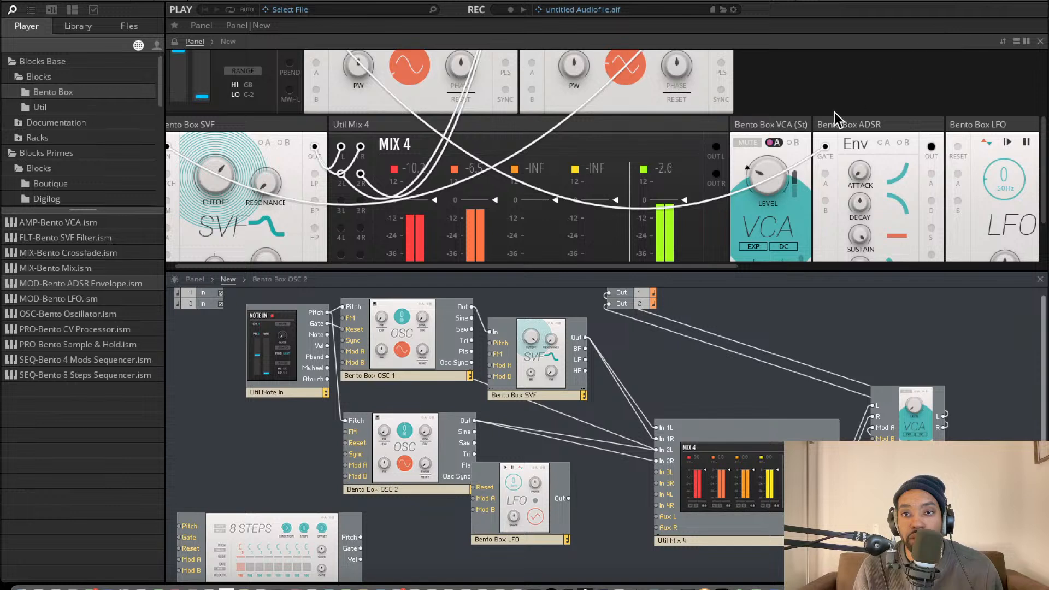
drag(779, 165, 770, 262)
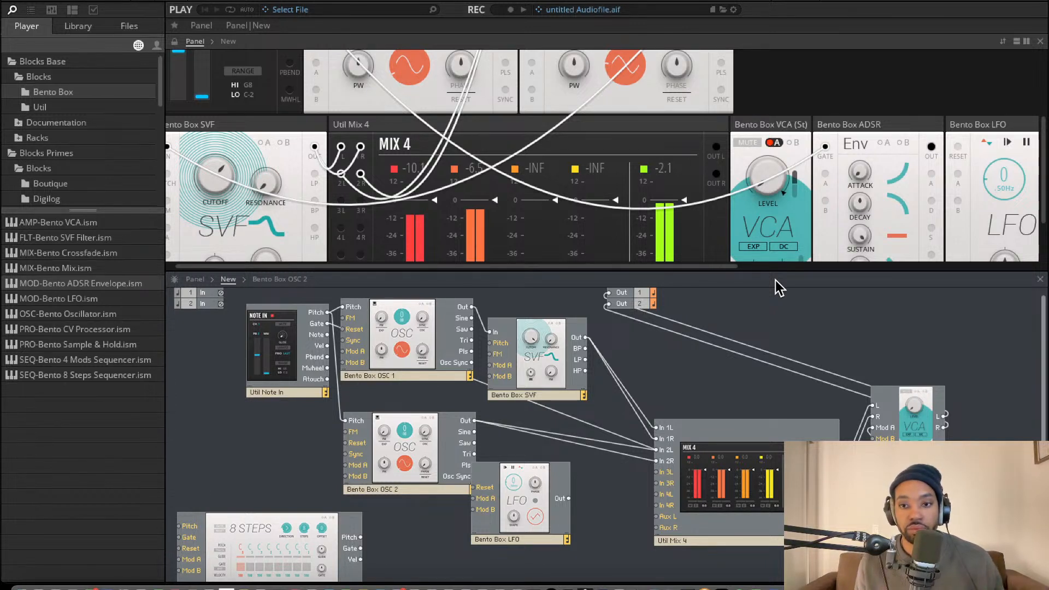
Tidy the structure by repositioning Mix 4 and OSC 1, raising OSC 2 and placing the LFO beneath OSC 2.
drag(762, 472, 717, 436)
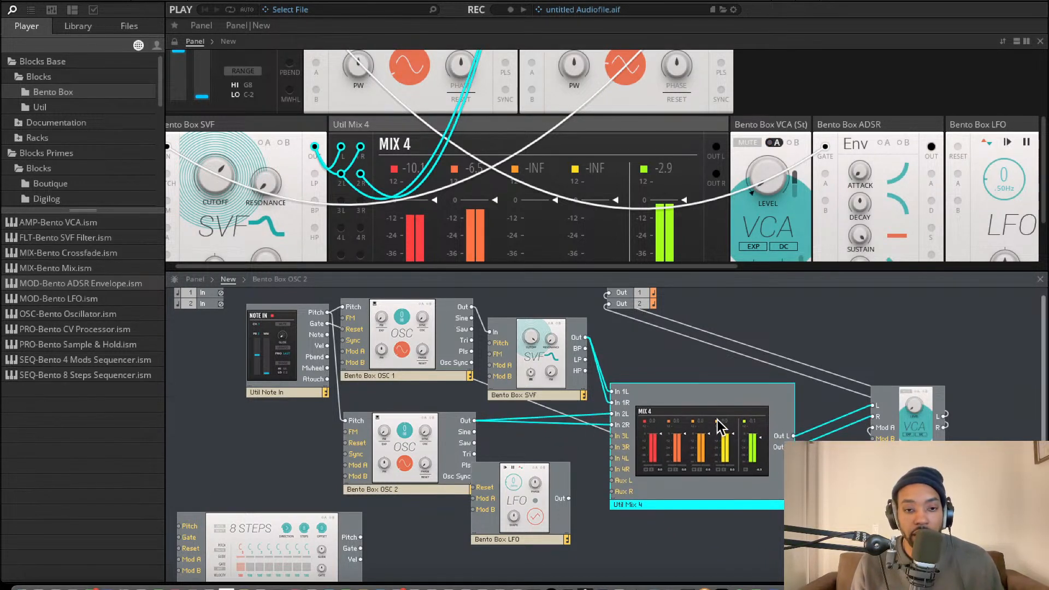
drag(533, 500, 478, 518)
mouse_move(437, 464)
mouse_down()
mouse_move(436, 423)
mouse_move(434, 449)
mouse_up()
drag(436, 350, 443, 369)
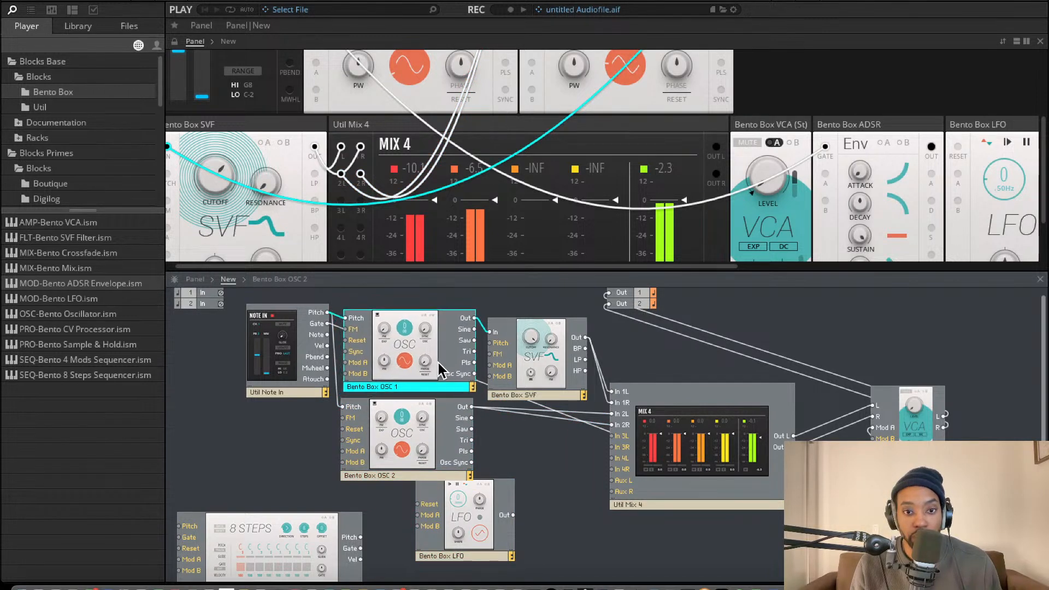
drag(467, 516, 432, 530)
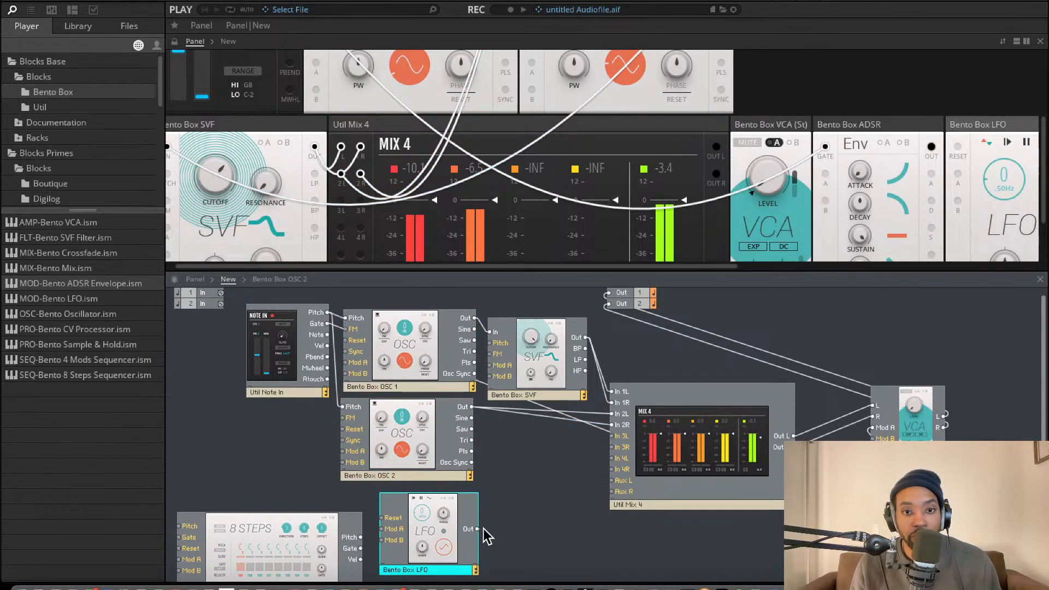
Connect the LFO's Out to the SVF's Mod A and raise the modulation A amount on the SVF's cutoff.
drag(484, 528, 498, 366)
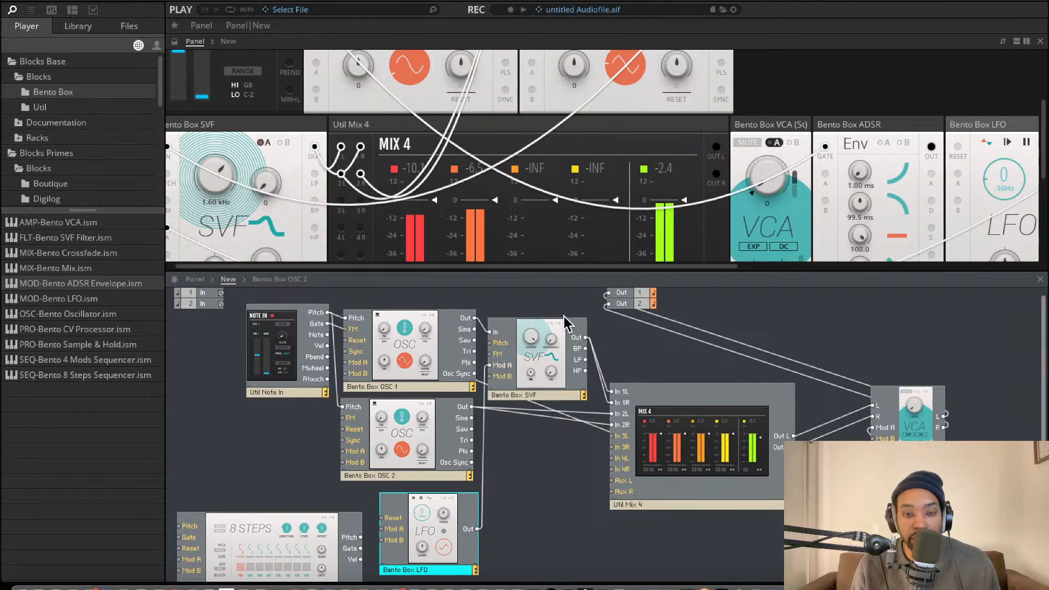
click(262, 144)
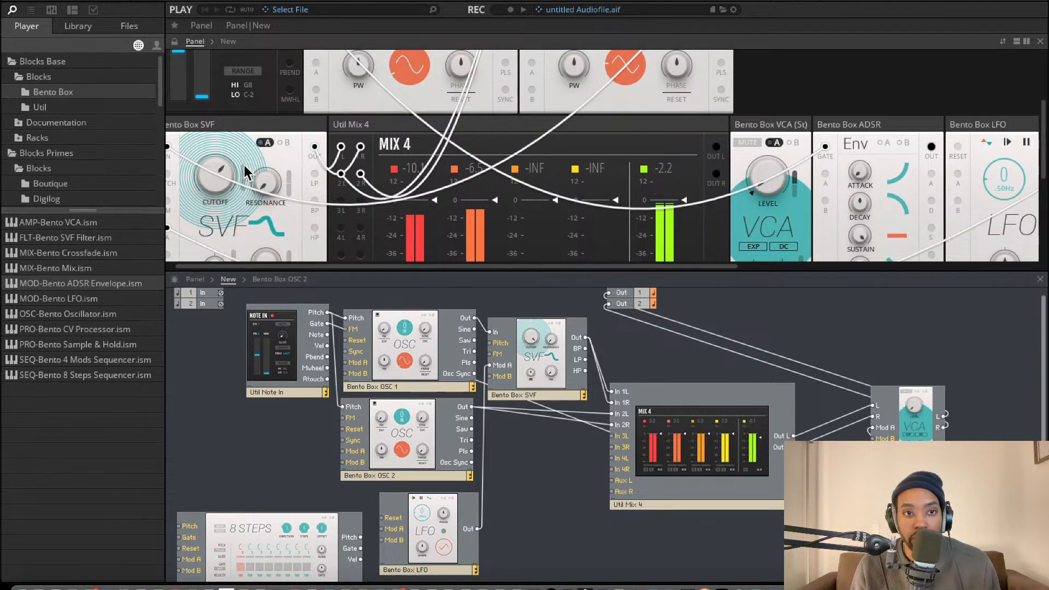
drag(244, 155, 243, 109)
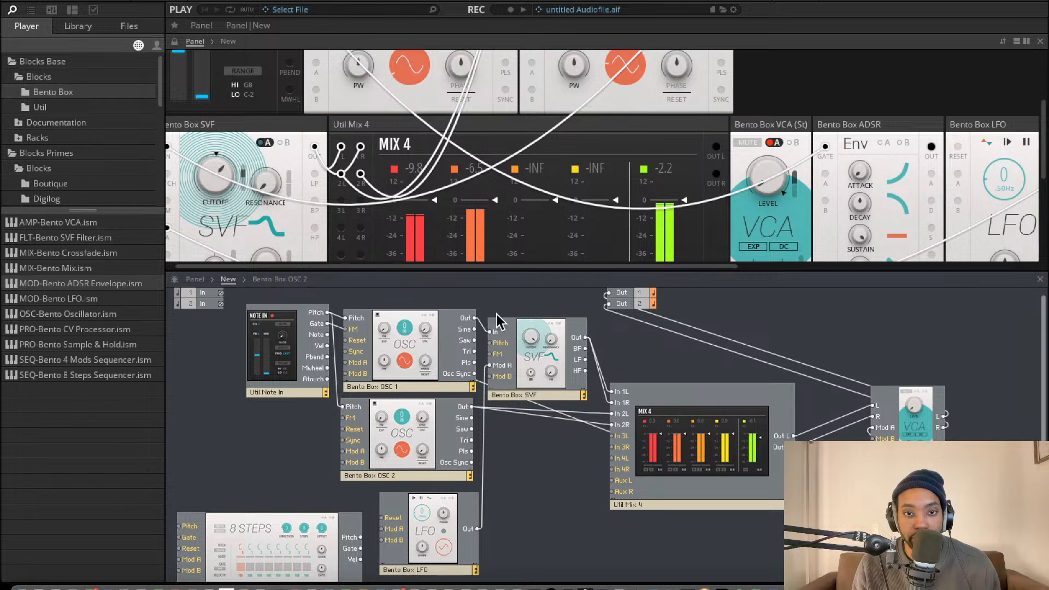
Set the Bento Box LFO's rate to 4.78 Hz.
scroll(497, 201, down, 3)
scroll(595, 198, right, 4)
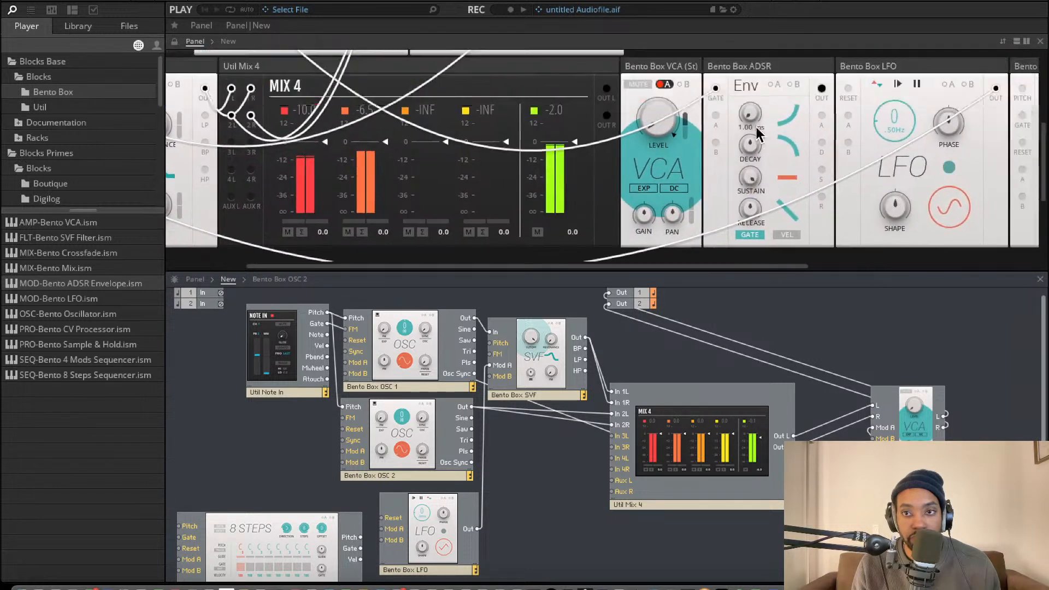
scroll(940, 237, up, 5)
scroll(932, 227, down, 2)
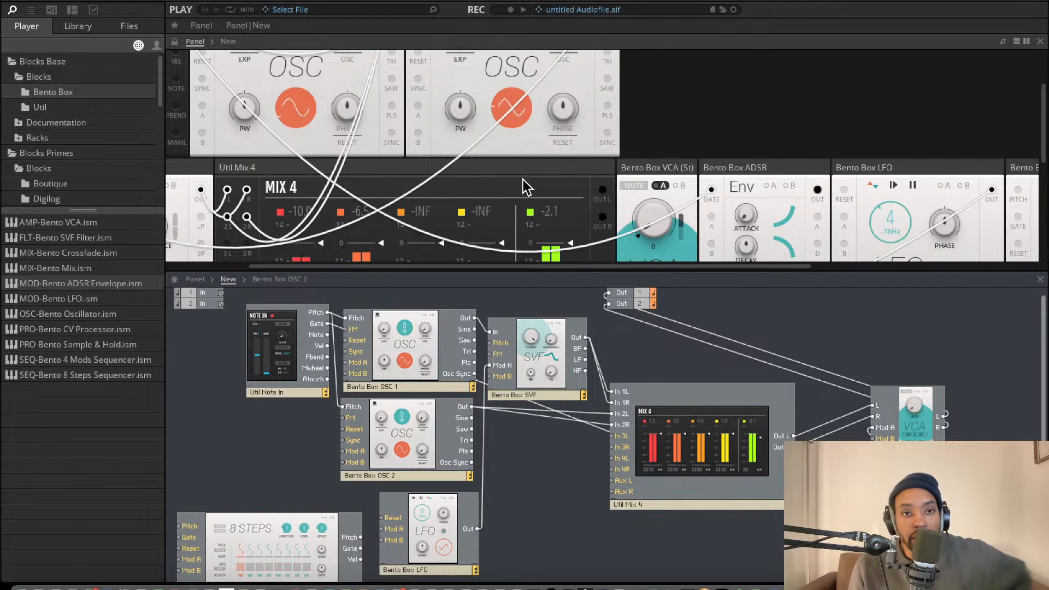
Add the Rounds Reverb block from the Blocks Primes collection beside the VCA.
click(64, 112)
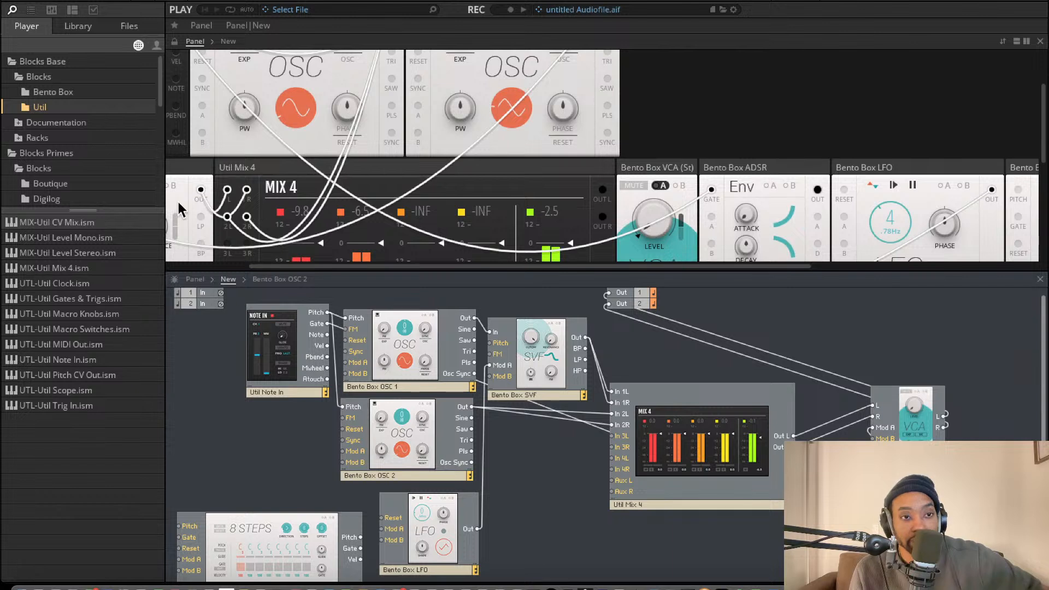
click(46, 124)
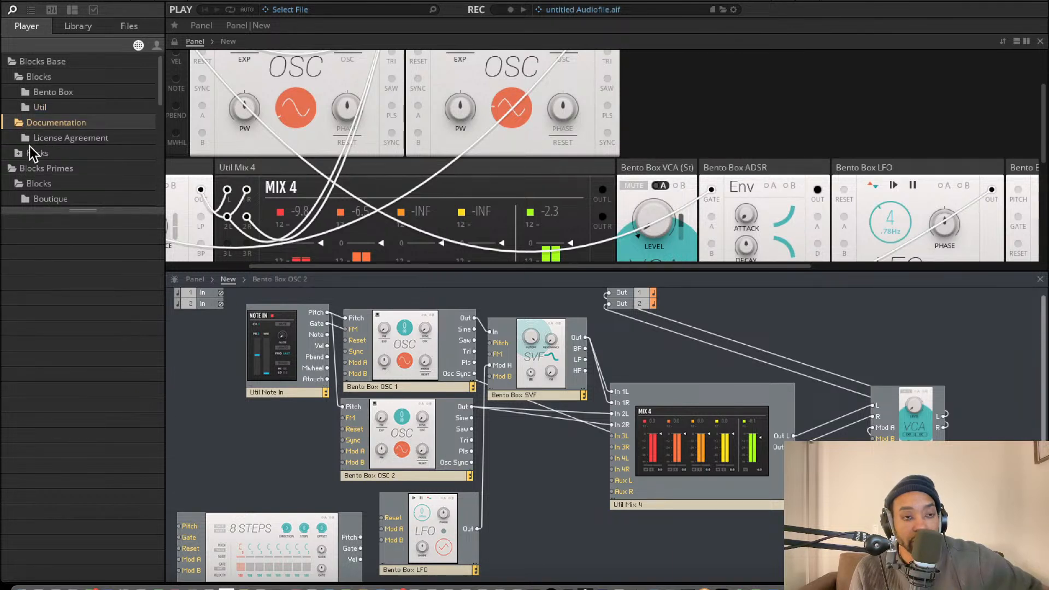
click(38, 108)
click(36, 93)
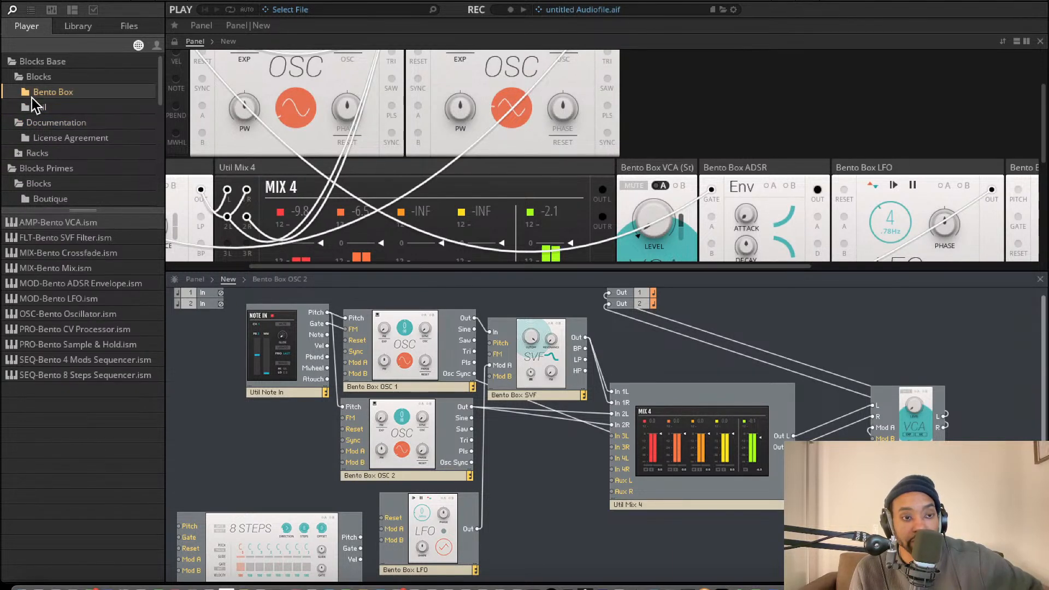
click(22, 154)
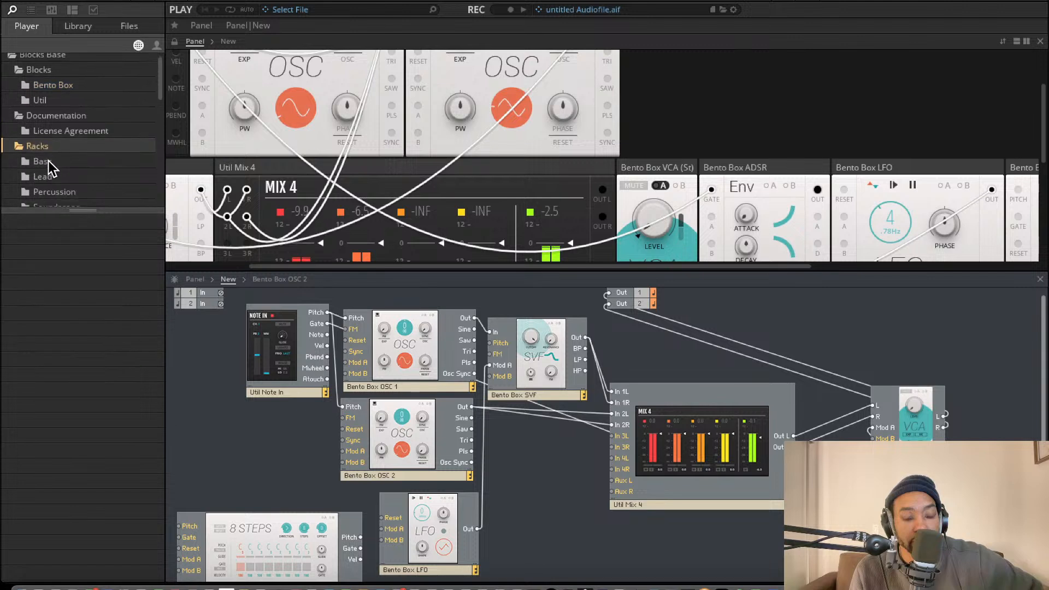
scroll(39, 139, down, 5)
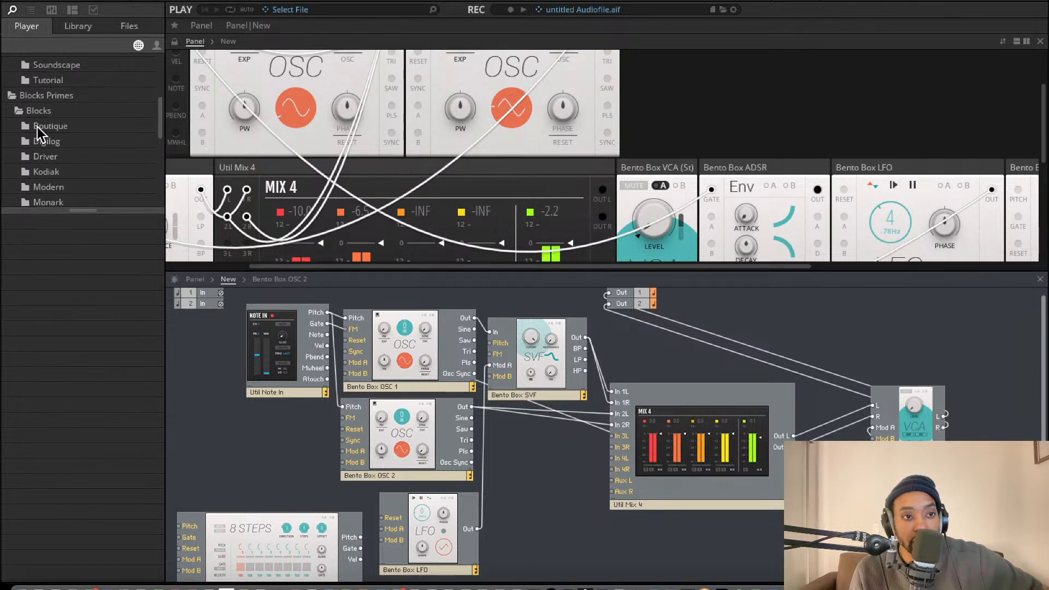
click(48, 173)
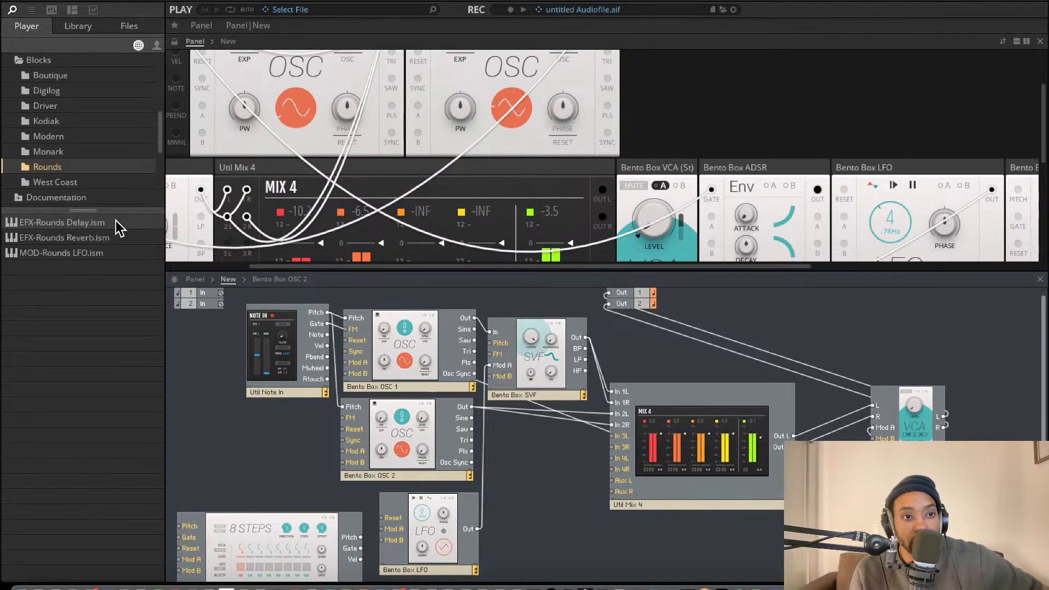
drag(77, 254, 980, 415)
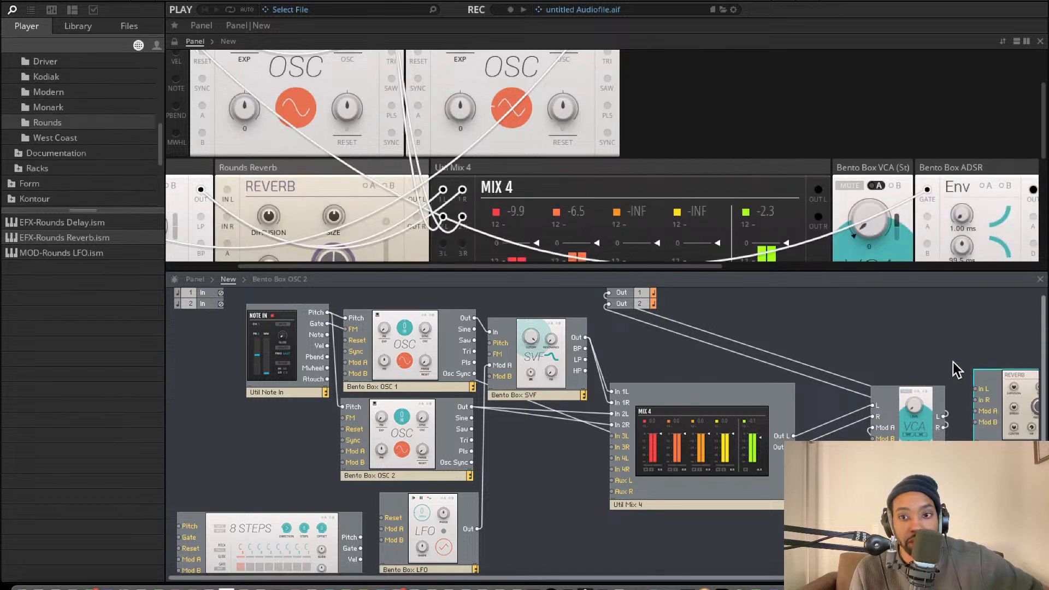
Connect the VCA's L and R outputs to the reverb's inputs, and the reverb's outputs to main Out 1 and Out 2.
drag(921, 400, 895, 428)
scroll(923, 384, right, 1)
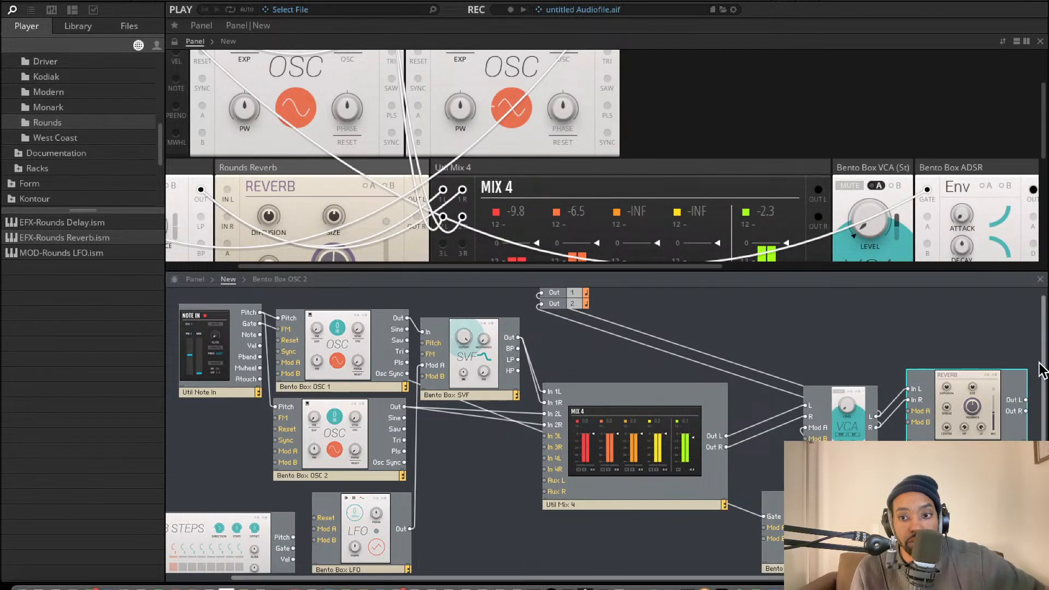
drag(1026, 400, 539, 298)
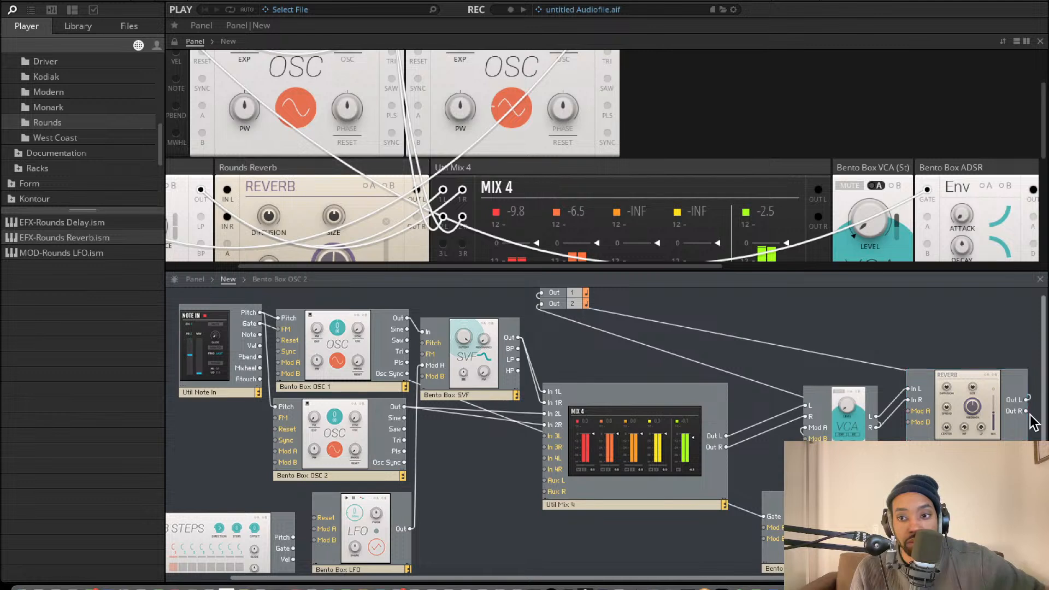
drag(1024, 412, 530, 304)
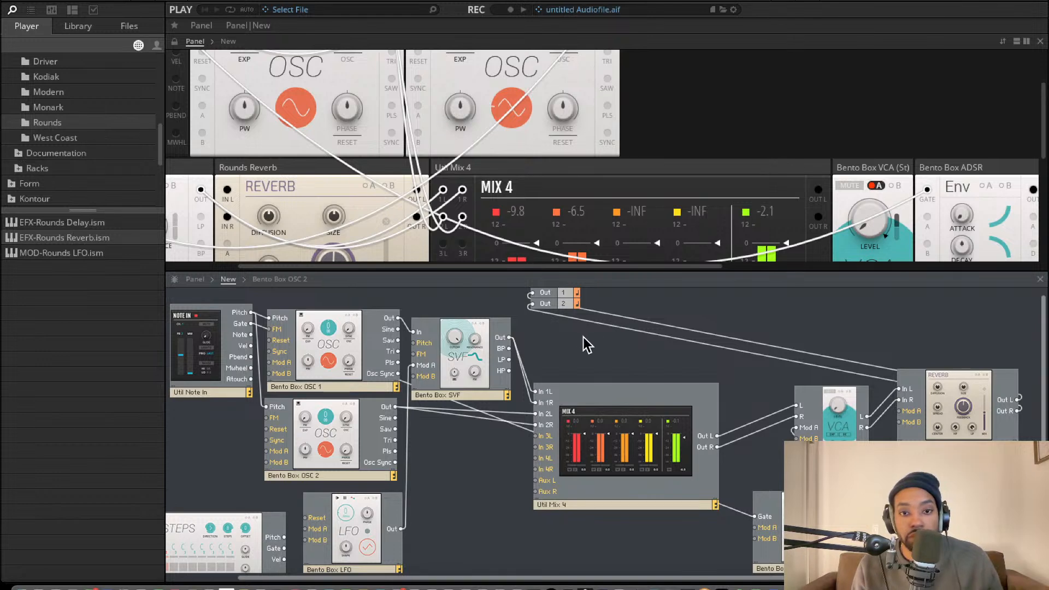
scroll(581, 329, left, 3)
scroll(523, 335, down, 2)
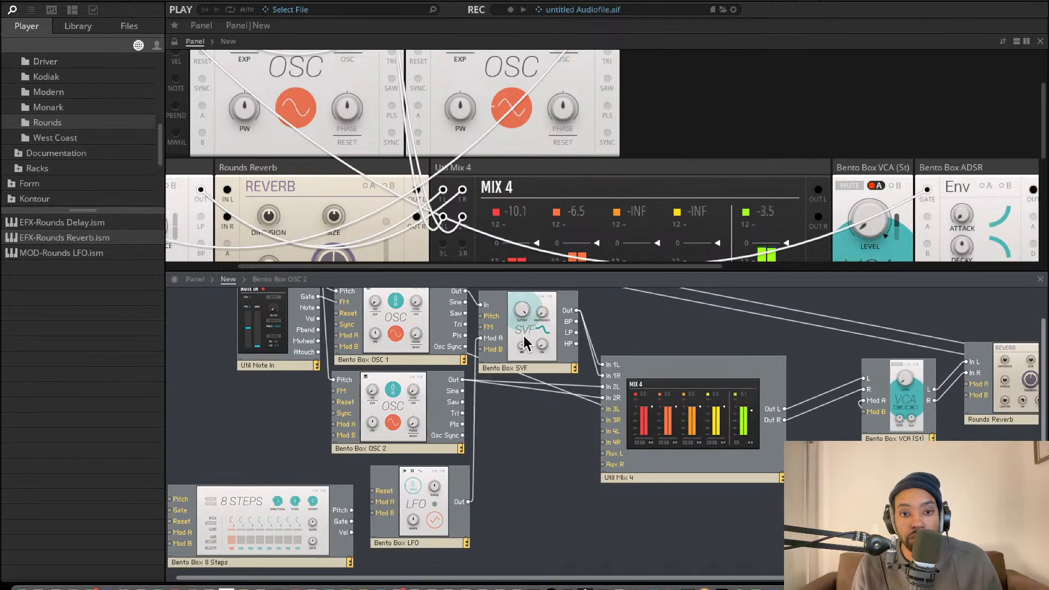
scroll(526, 337, left, 1)
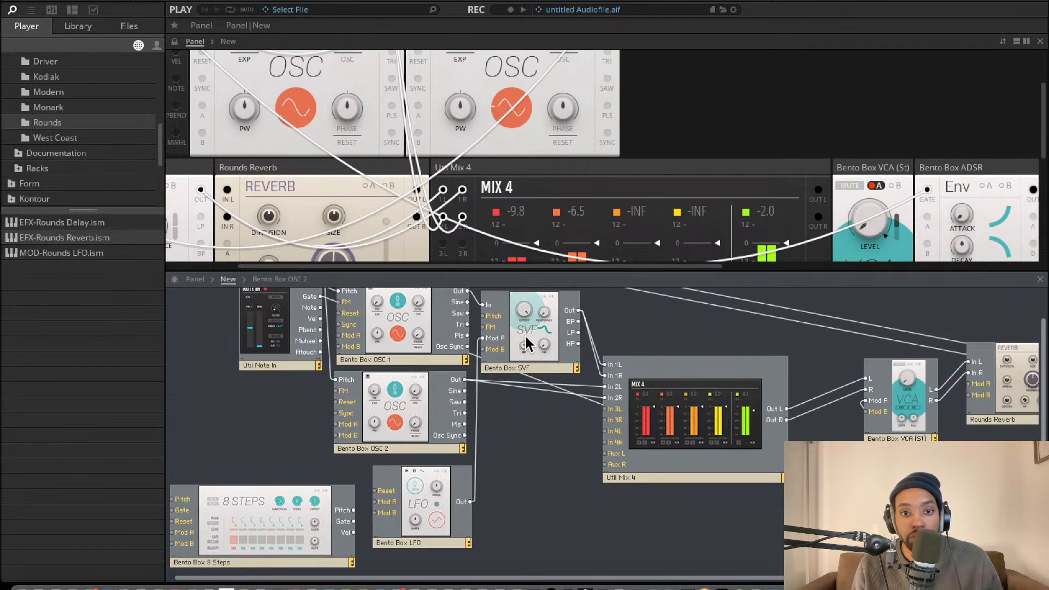
Add the Util Clock block from the Blocks Base Util collection to the structure near the 8 Steps sequencer.
mouse_move(526, 337)
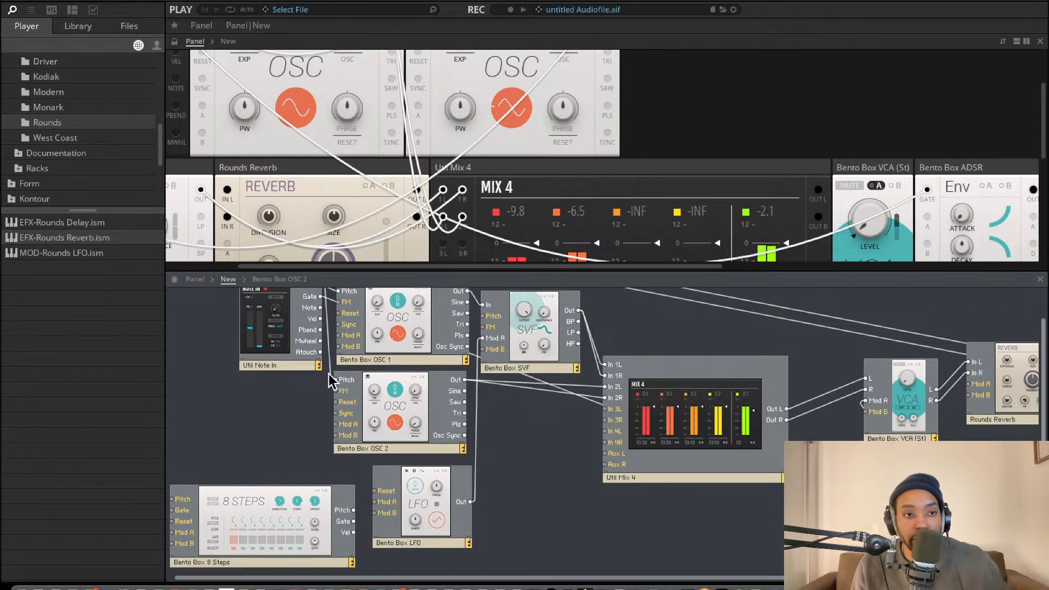
scroll(82, 150, up, 6)
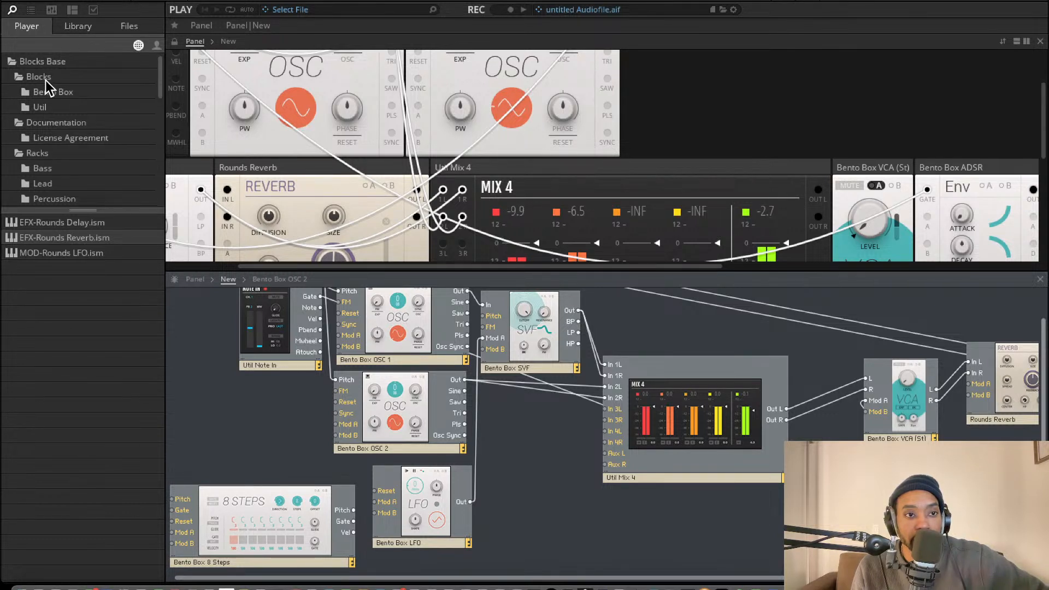
click(52, 91)
click(41, 108)
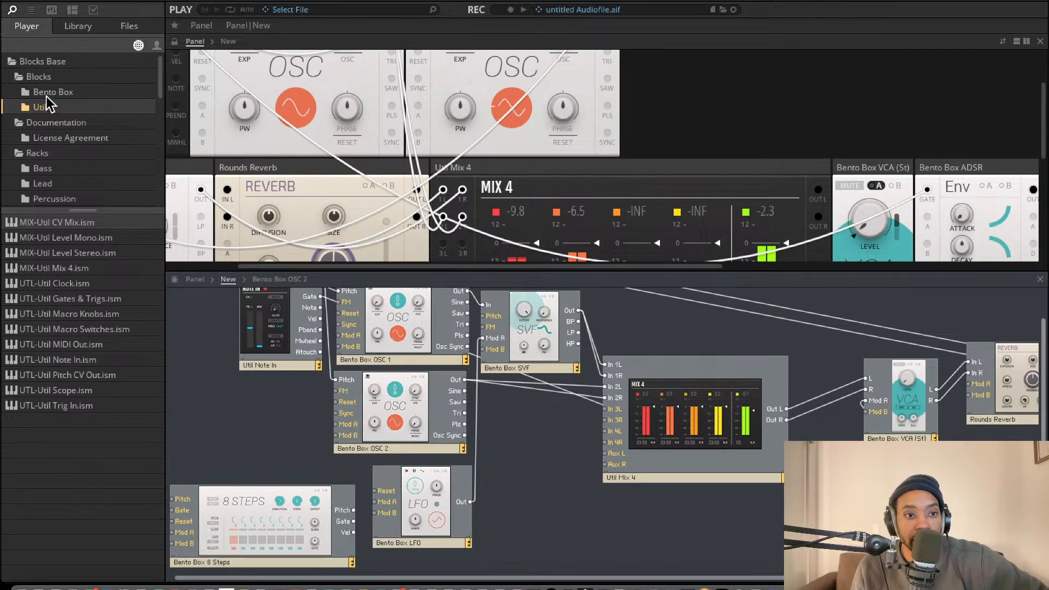
click(54, 93)
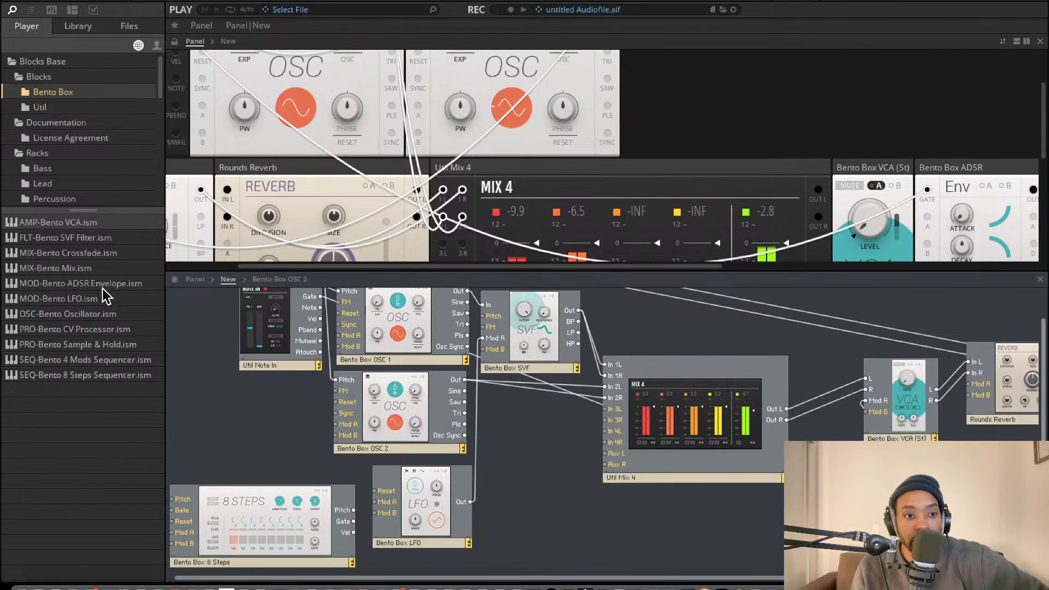
click(73, 109)
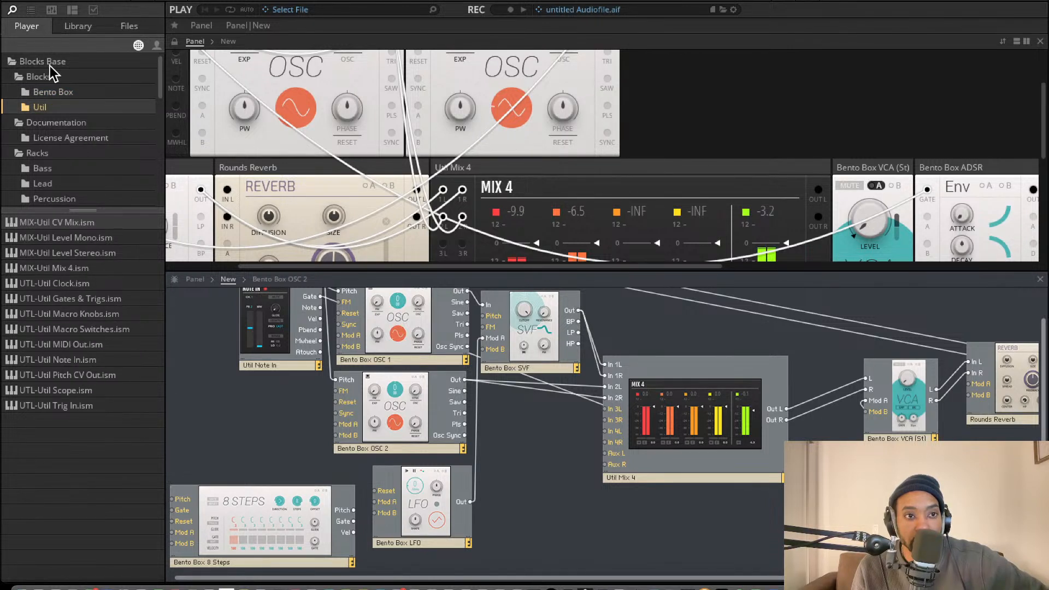
click(51, 94)
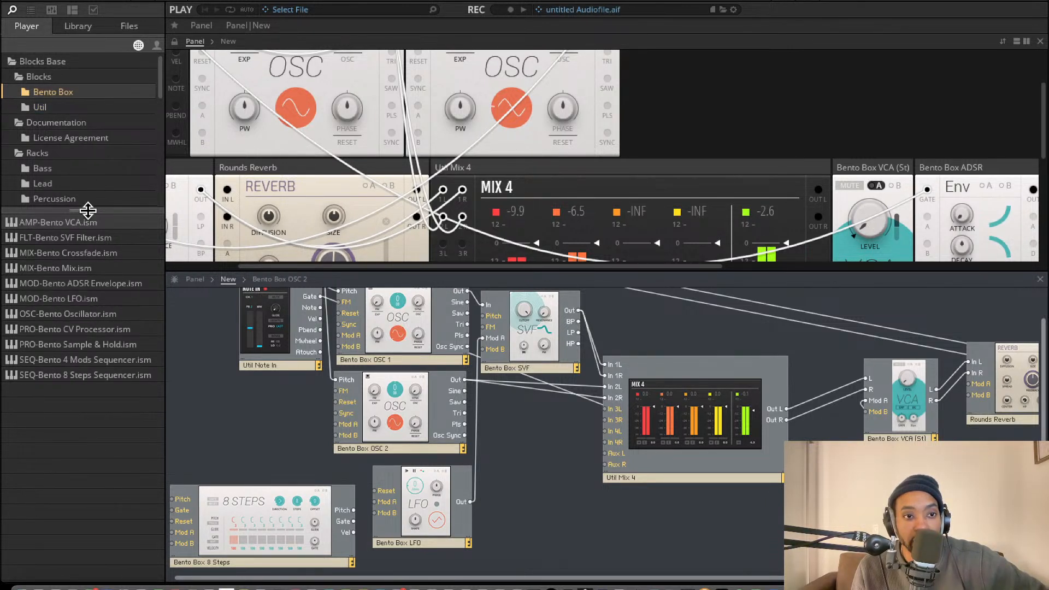
click(68, 108)
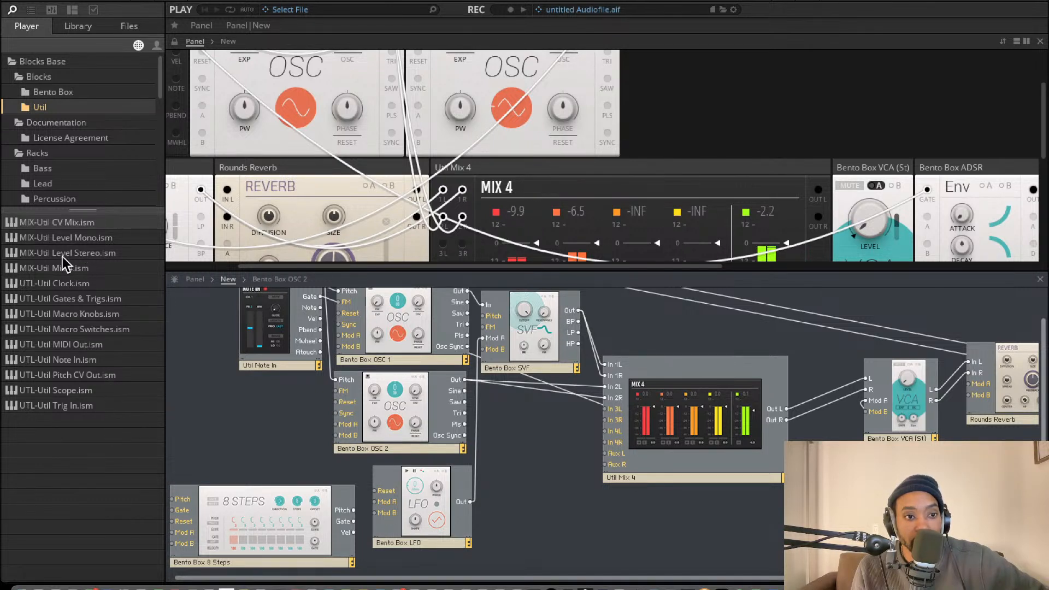
click(50, 95)
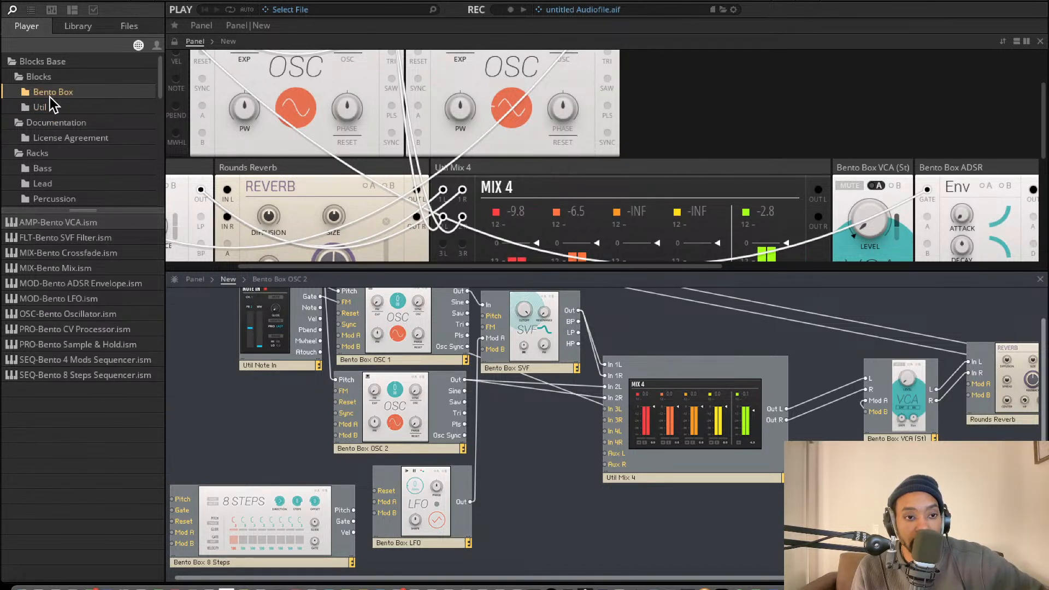
click(60, 109)
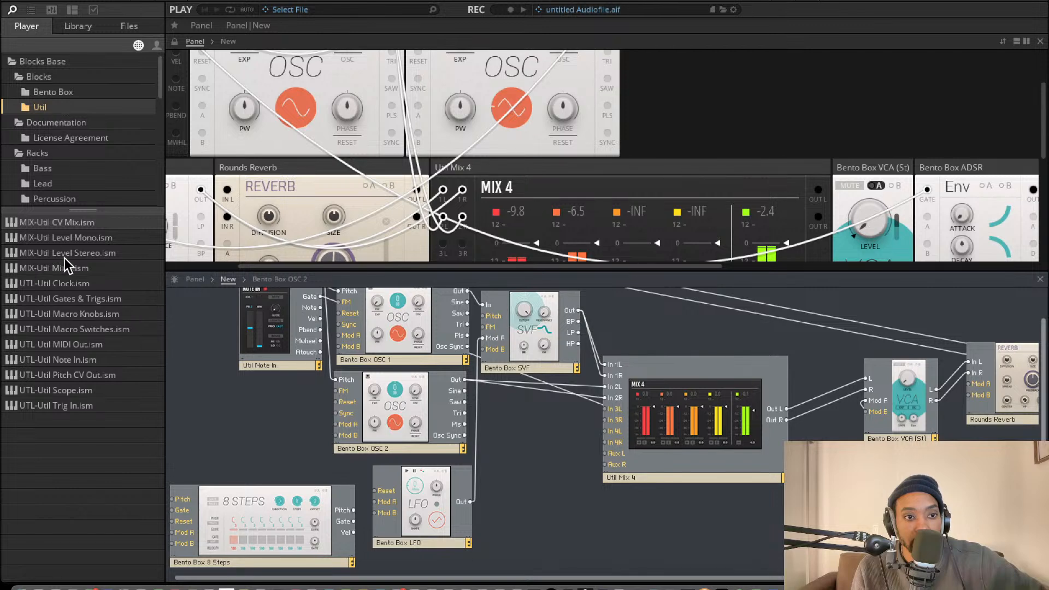
drag(76, 284, 225, 465)
Shift the oscillators, LFO, SVF, mixer and output-side blocks right together, and place the Clock below Note In, above 8 Steps.
scroll(299, 407, right, 3)
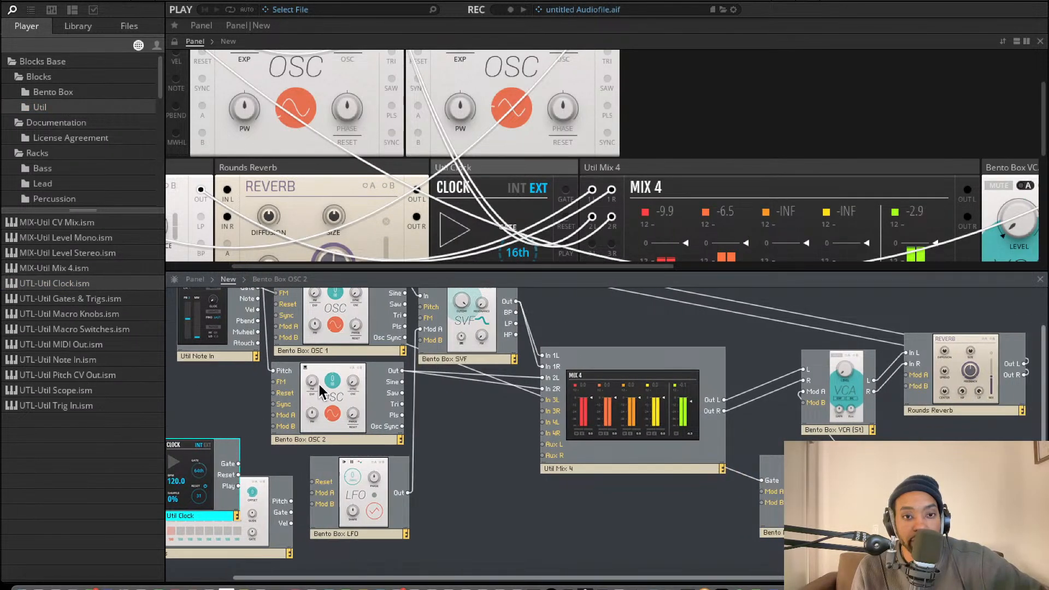
scroll(322, 392, up, 3)
drag(349, 310, 832, 572)
drag(342, 423, 417, 416)
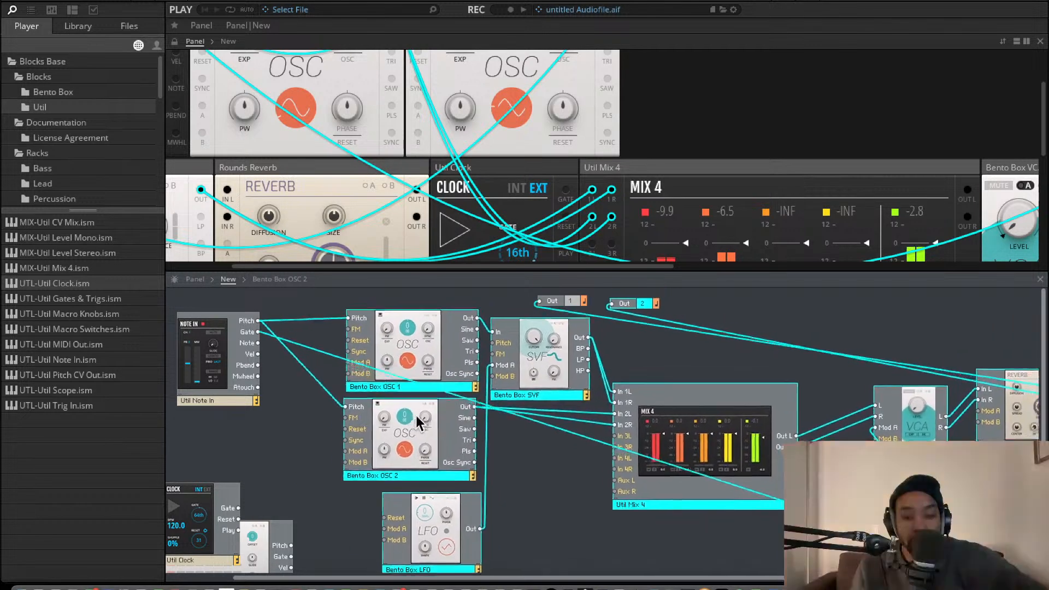
click(304, 424)
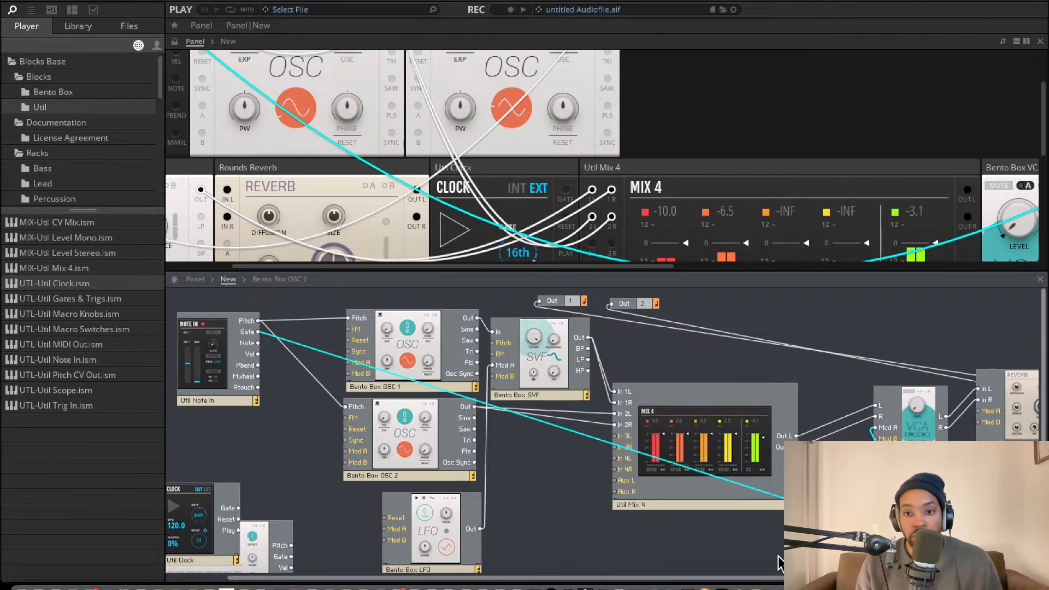
click(654, 545)
scroll(516, 474, left, 2)
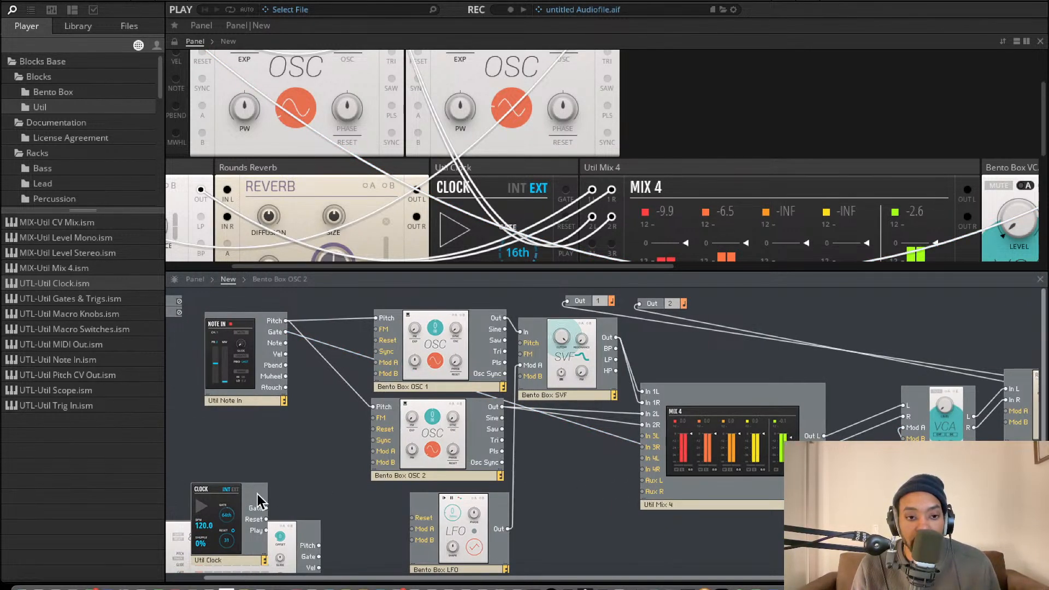
drag(257, 501, 351, 352)
drag(295, 464, 376, 319)
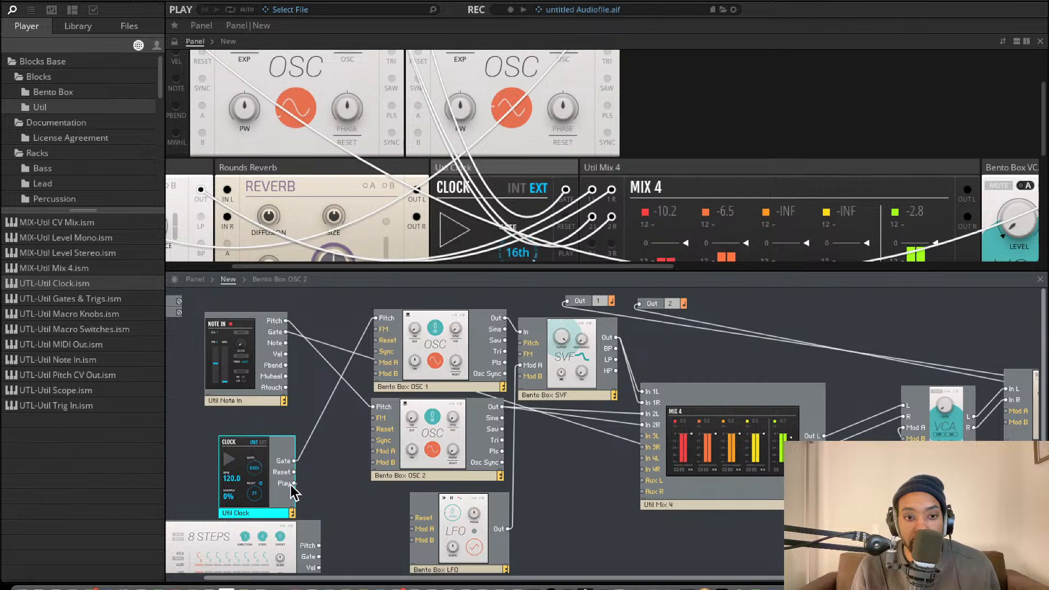
drag(293, 462, 383, 408)
drag(376, 318, 283, 321)
drag(372, 408, 285, 321)
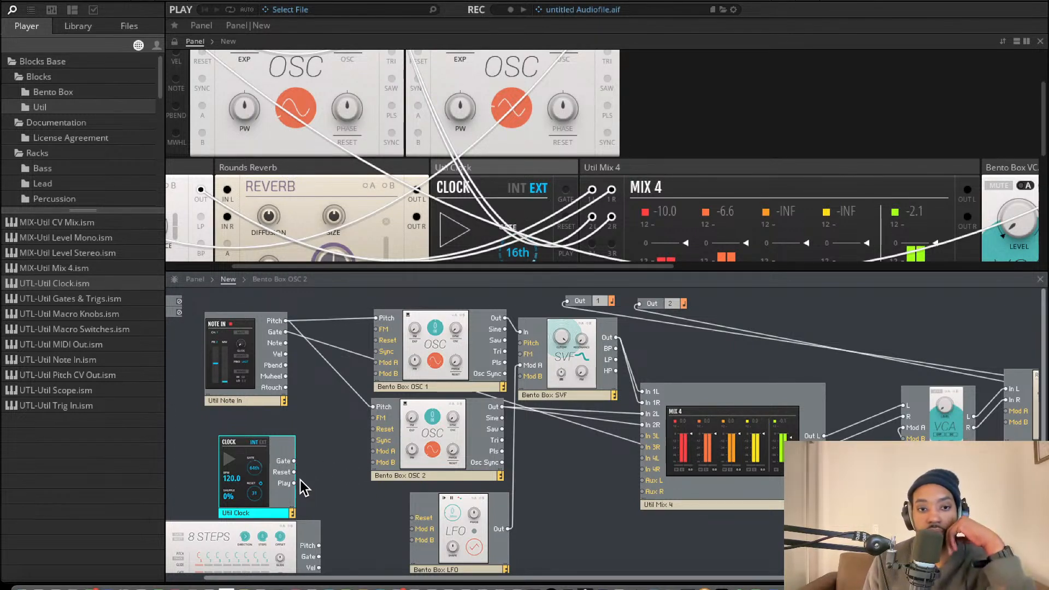
Place 8 Steps beside the Clock, wiring Clock Gate and Play to its Gate and Reset, and Note In Pitch to its Pitch.
drag(199, 549, 387, 458)
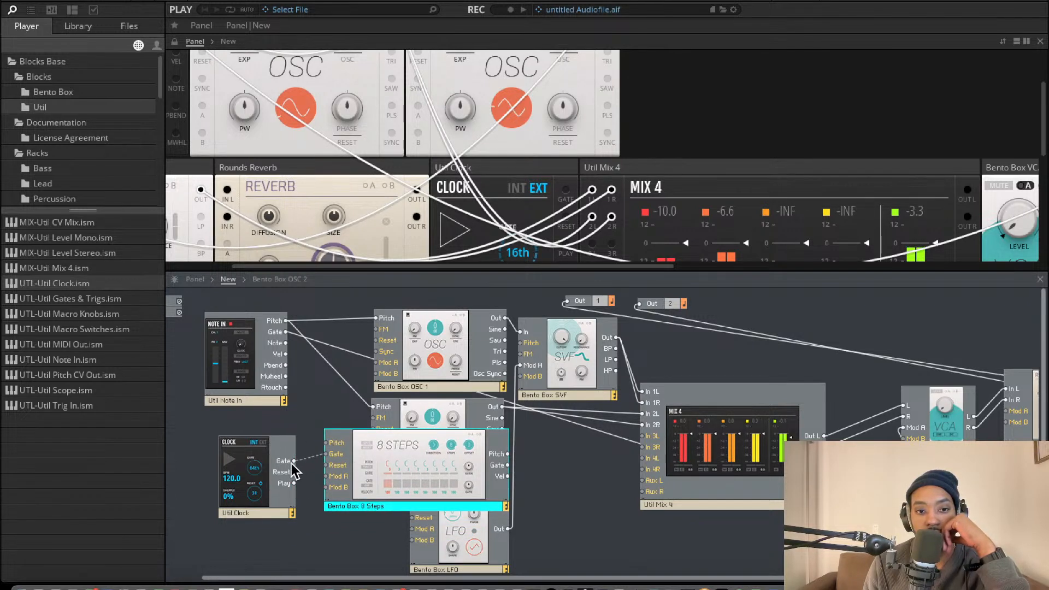
drag(291, 463, 284, 320)
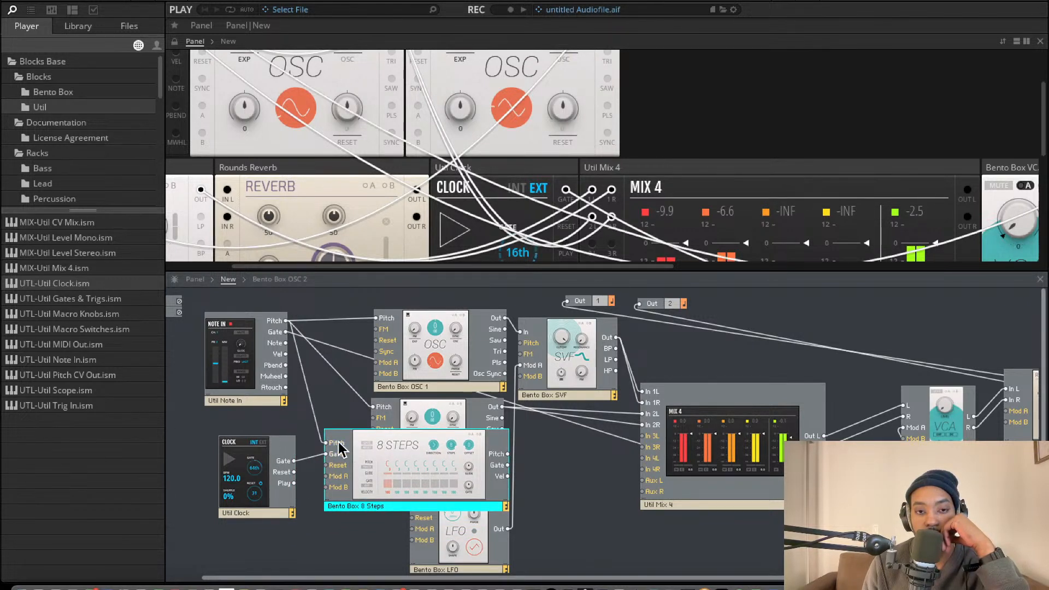
drag(279, 470, 217, 497)
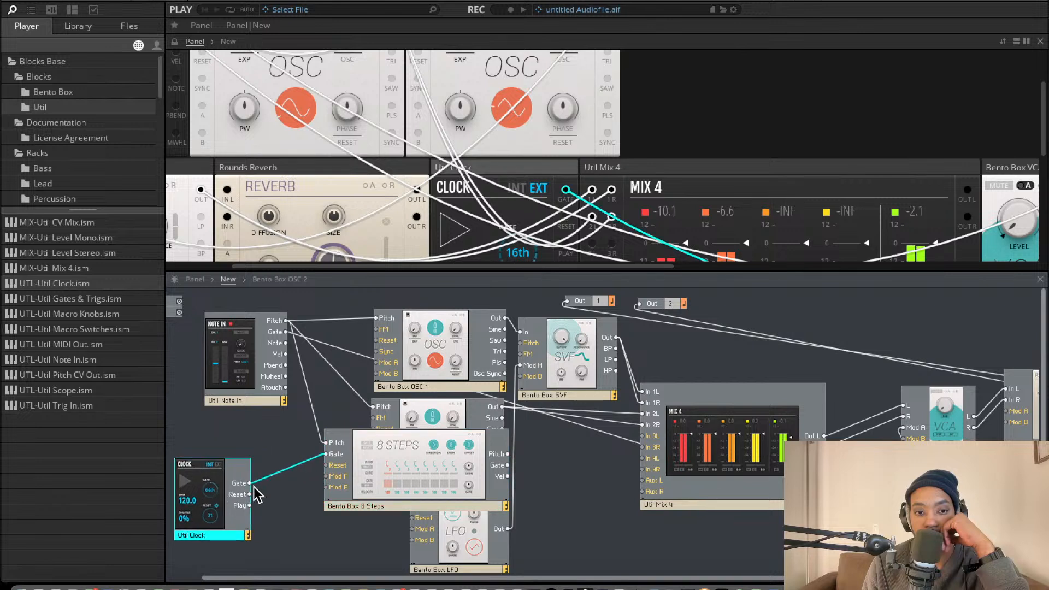
mouse_move(332, 467)
mouse_down()
mouse_move(258, 509)
mouse_move(331, 466)
mouse_up()
drag(386, 460, 336, 474)
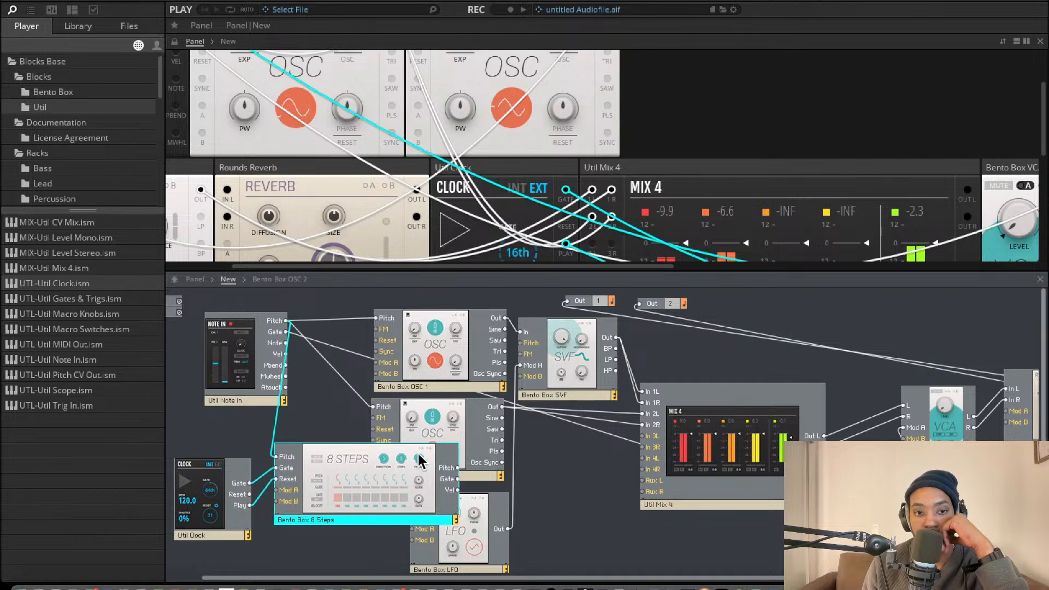
Move the oscillators, LFO, SVF, mixer and following blocks further right, and place 8 Steps between Note In and the oscillators.
key(ctrl+a)
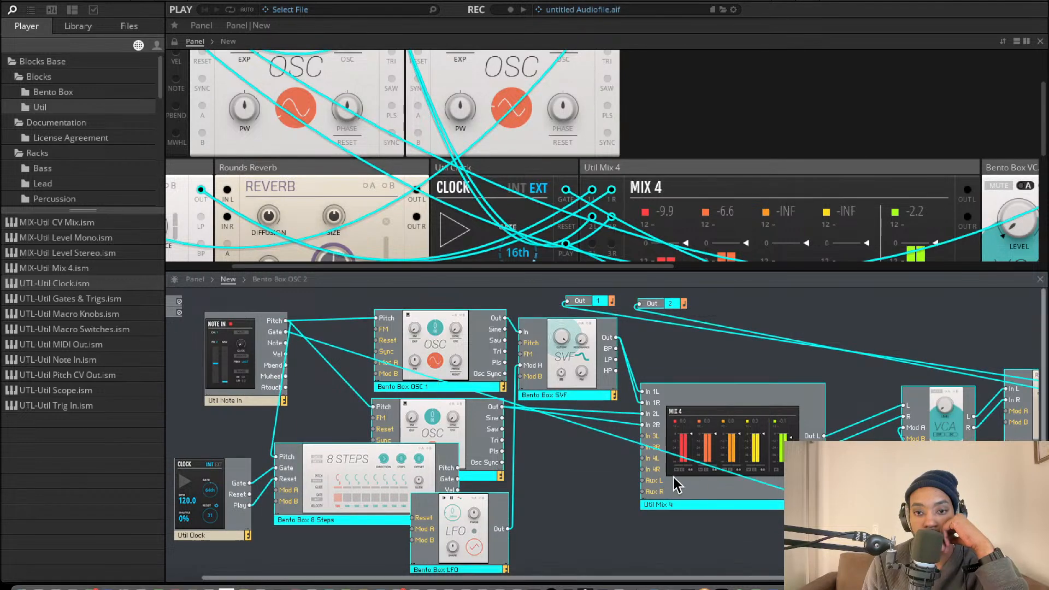
drag(467, 436, 538, 428)
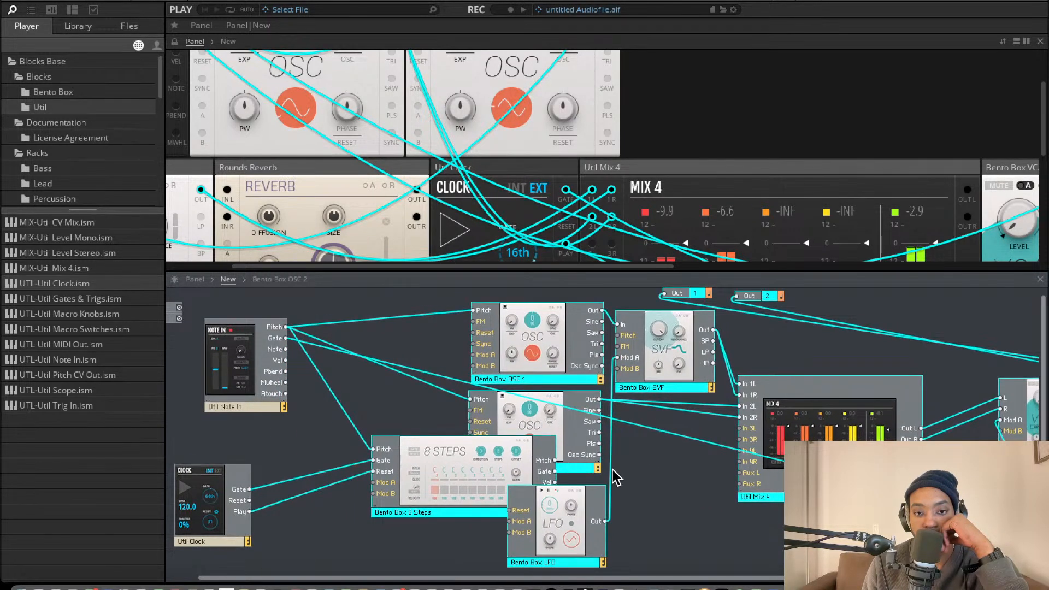
drag(469, 468, 338, 403)
click(659, 511)
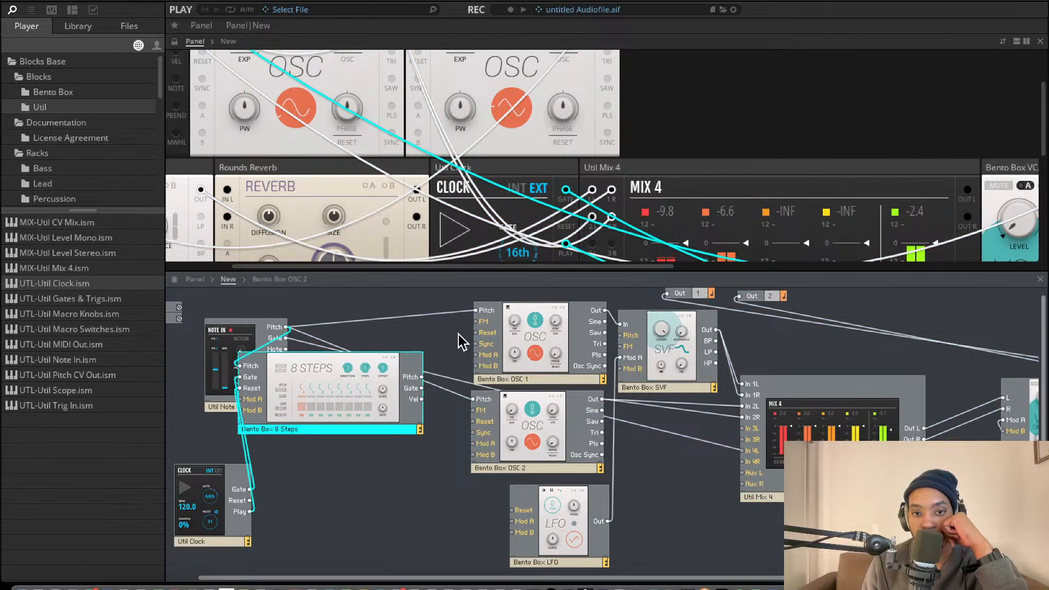
Connect the 8 Steps Pitch output to both oscillators' Pitch inputs and its Gate output to the amp ADSR's Gate.
drag(476, 310, 421, 377)
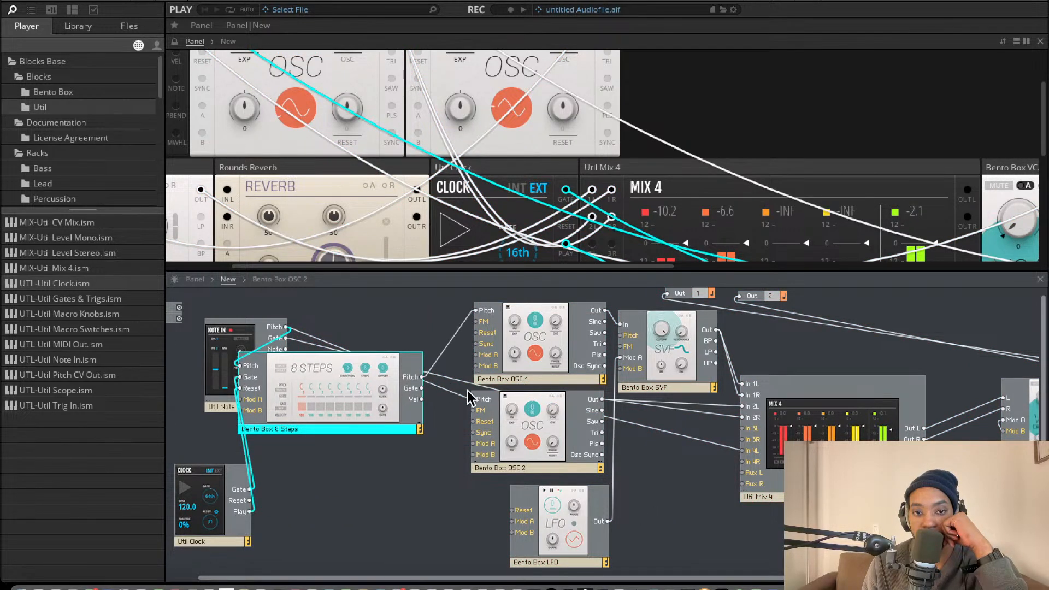
drag(475, 407, 474, 401)
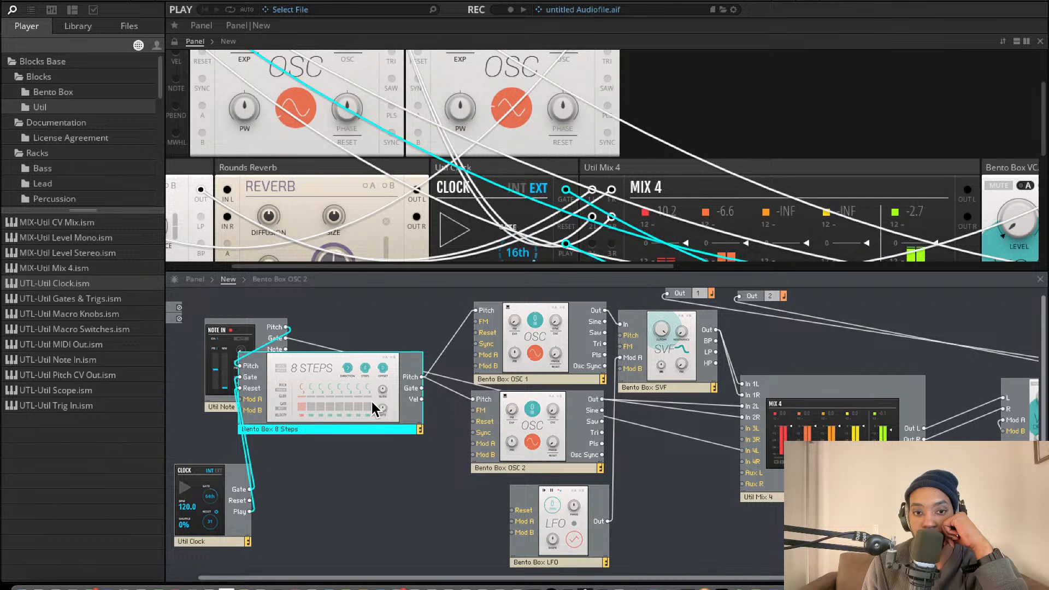
drag(375, 410, 386, 460)
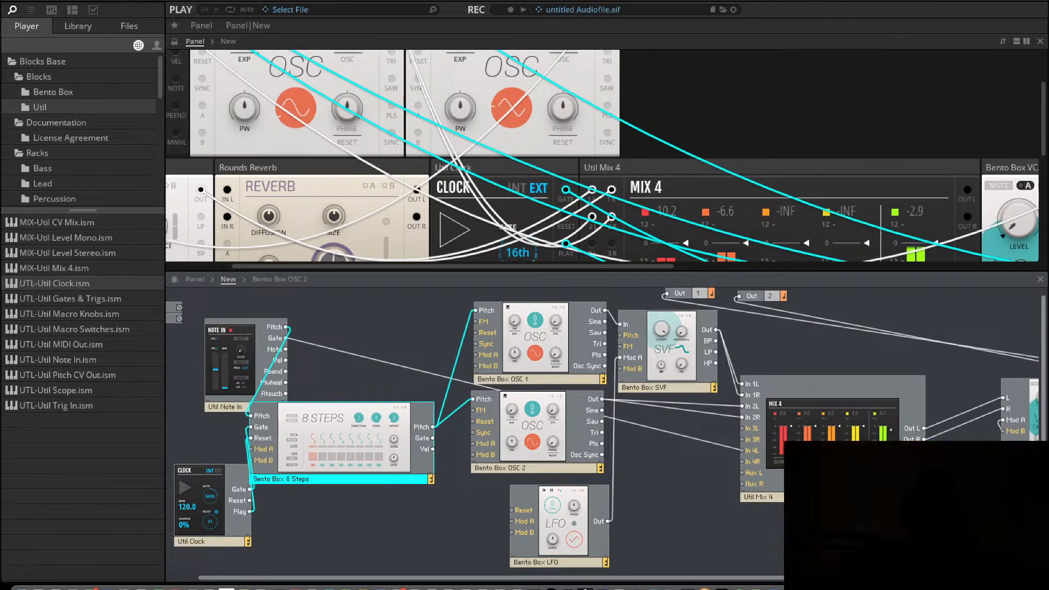
drag(948, 492, 433, 439)
click(842, 538)
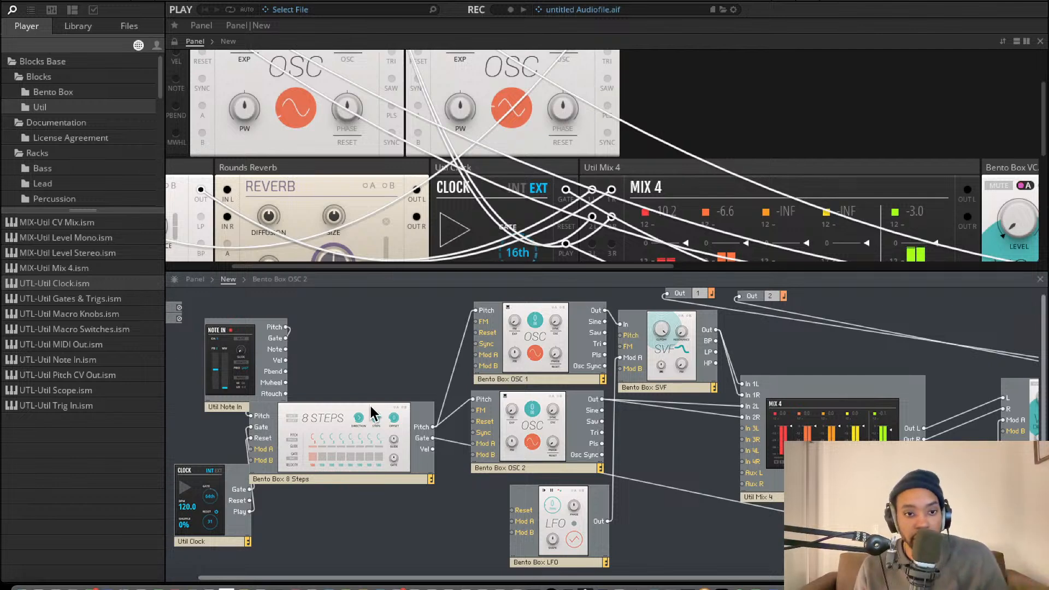
Switch the Clock to INT mode and start it running.
scroll(421, 134, down, 3)
scroll(459, 112, up, 1)
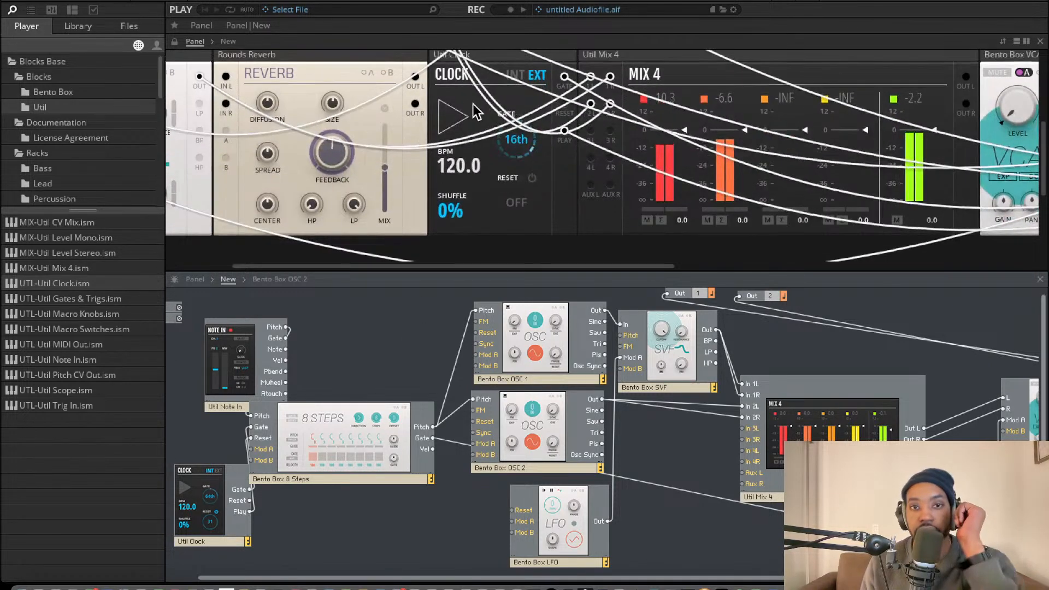
click(513, 76)
scroll(432, 113, up, 1)
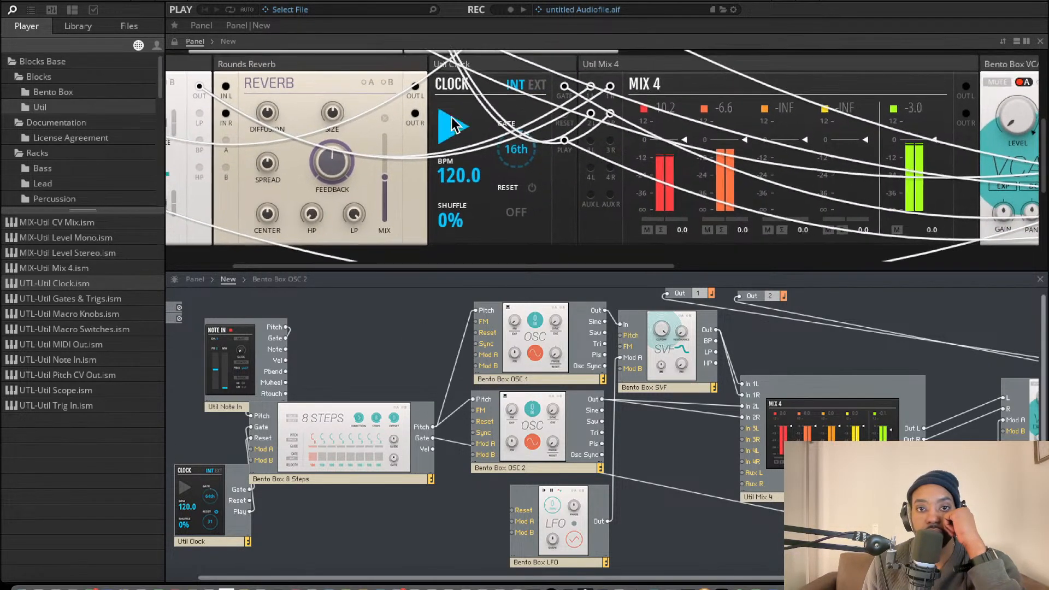
click(453, 126)
In 8 Steps, enable the gates of steps 3 and 4, with step 3's pitch at G#3 and step 4's velocity at 78.
scroll(463, 164, up, 5)
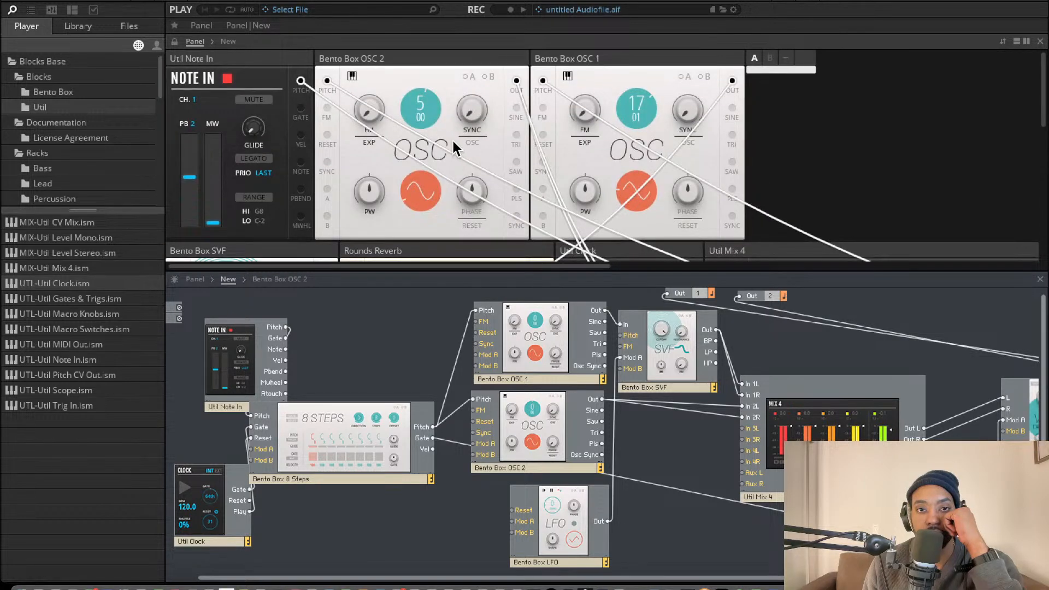
scroll(432, 153, down, 10)
scroll(436, 171, up, 3)
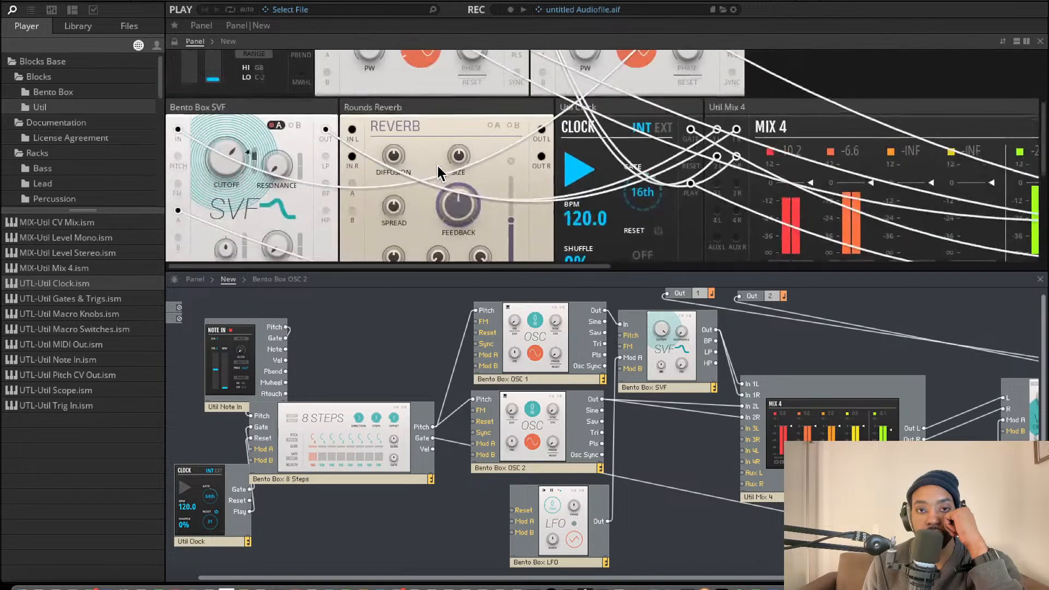
scroll(437, 172, up, 5)
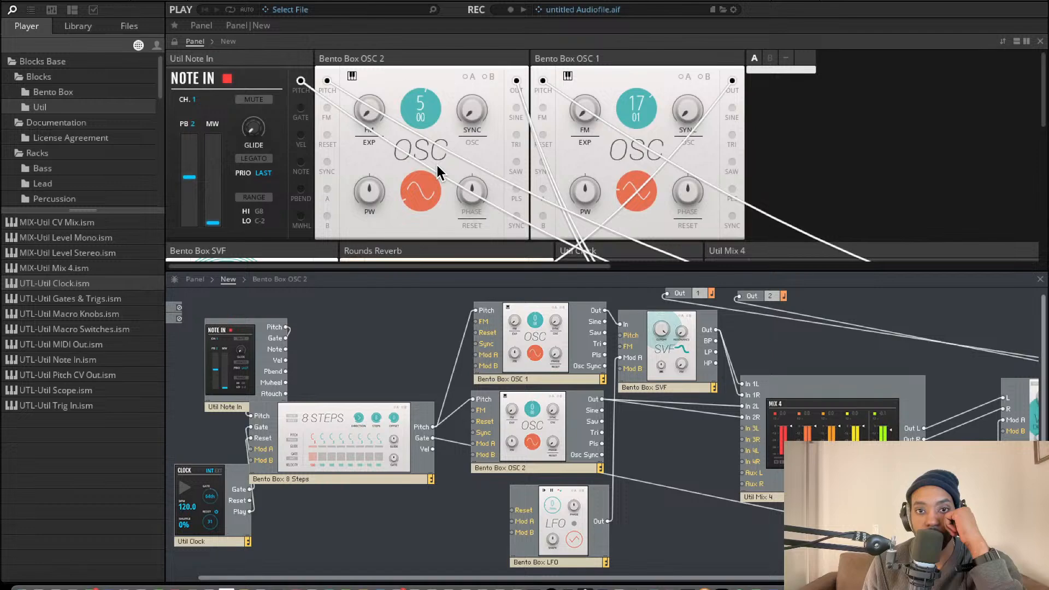
scroll(437, 172, down, 4)
scroll(435, 164, down, 10)
scroll(436, 165, right, 8)
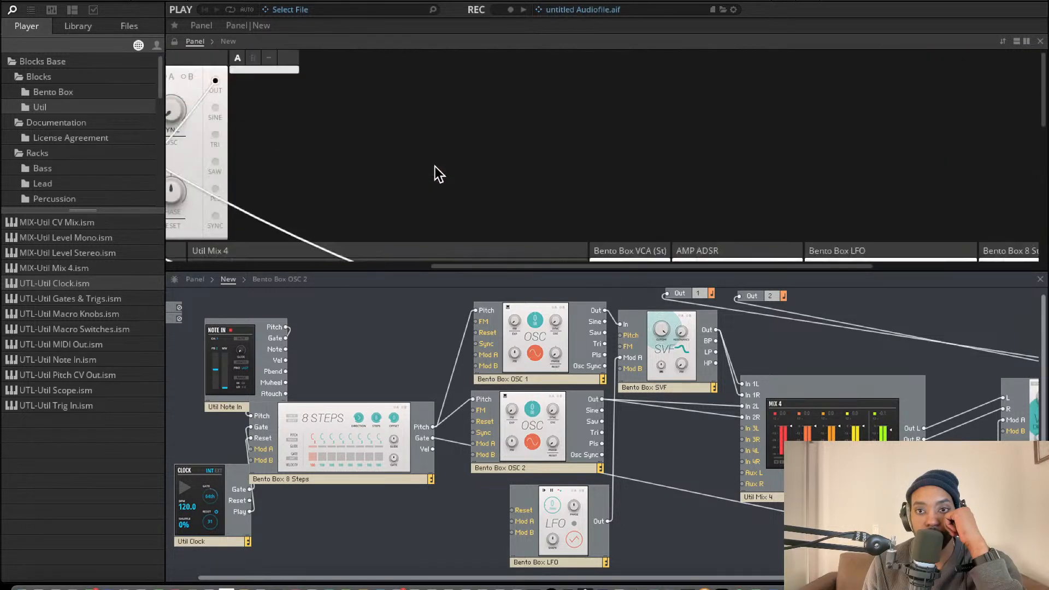
scroll(435, 168, up, 5)
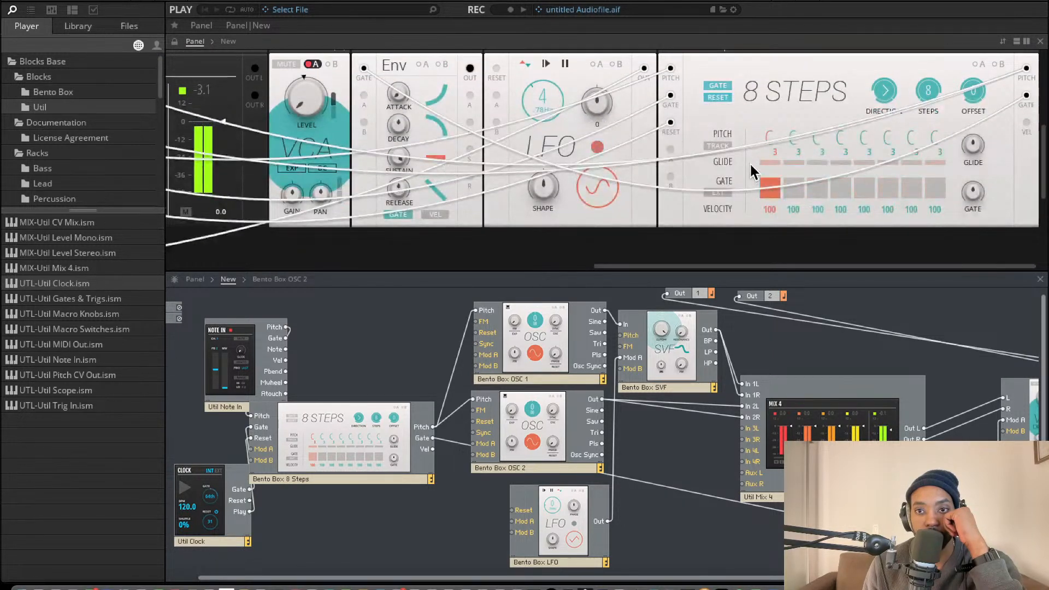
click(840, 187)
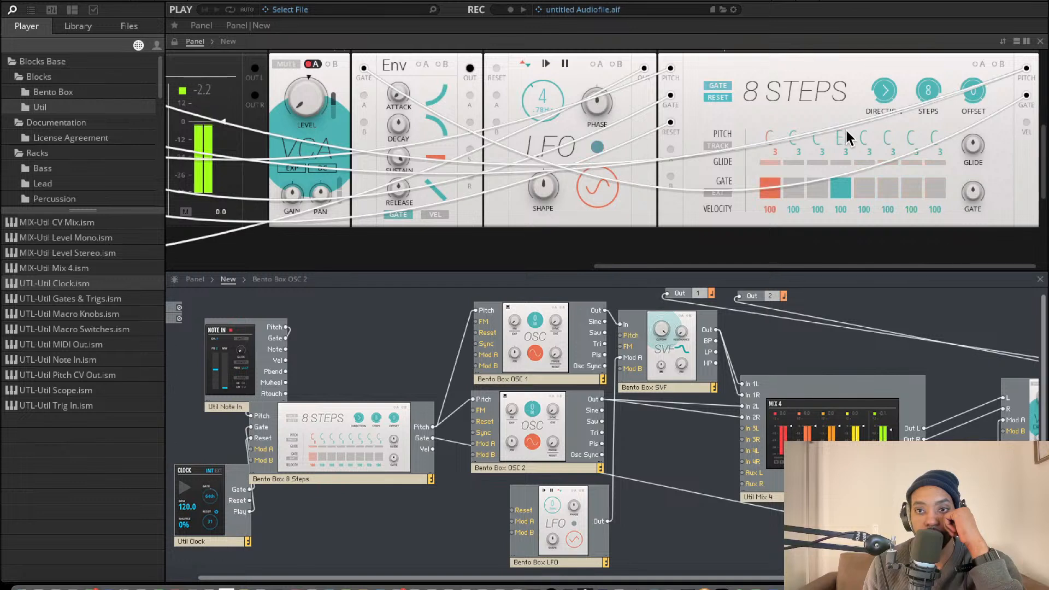
drag(845, 131, 845, 161)
mouse_move(842, 209)
mouse_down()
mouse_move(842, 234)
mouse_move(840, 216)
mouse_up()
click(813, 191)
drag(841, 135, 813, 137)
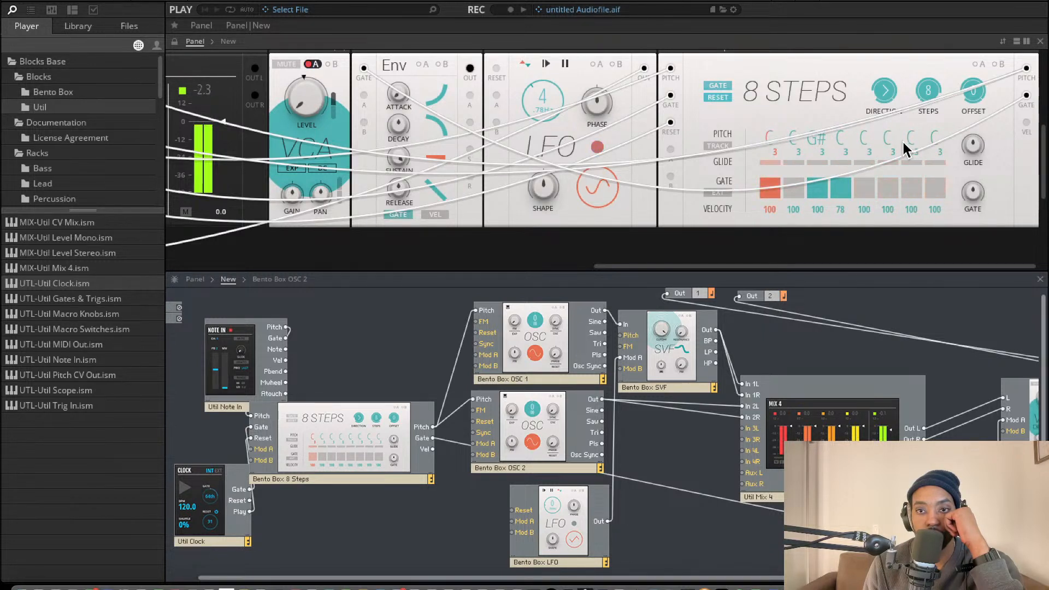
In 8 Steps, set step 6's pitch to C#3 and step 7's pitch to F#3, and enable step 7's gate.
mouse_move(889, 140)
mouse_down()
mouse_move(889, 132)
mouse_move(885, 148)
mouse_up()
click(881, 189)
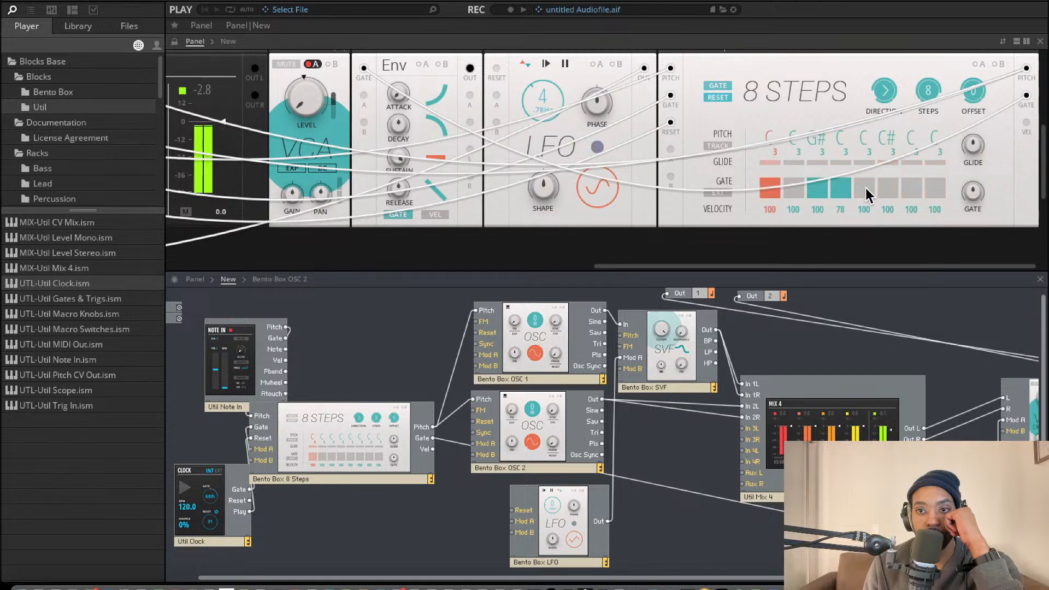
click(866, 191)
click(865, 183)
click(911, 189)
drag(911, 139, 918, 112)
drag(914, 128, 911, 147)
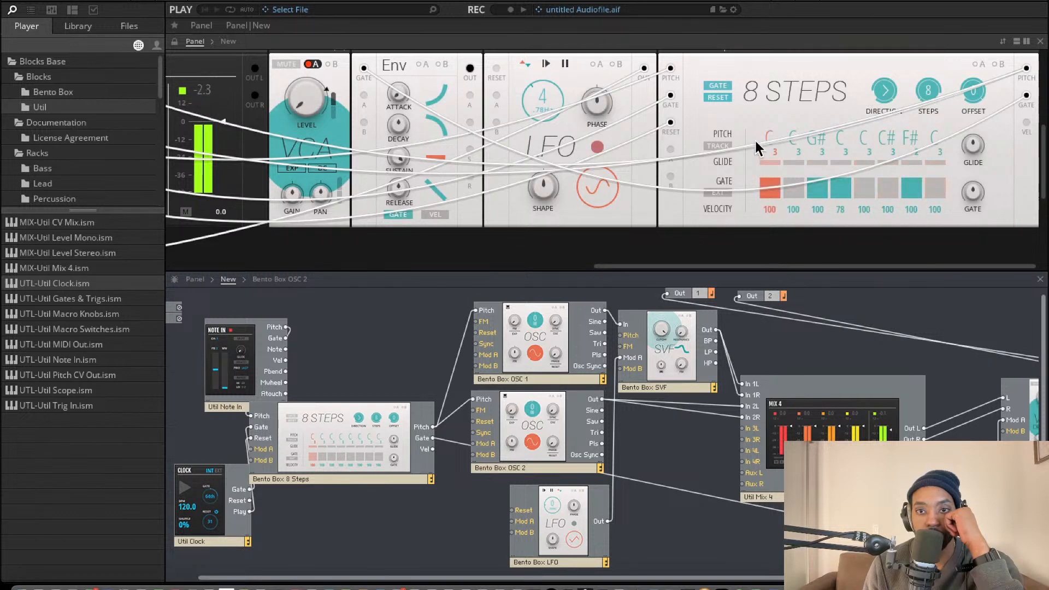
Set step 8's pitch to D#1 and enable its gate in 8 Steps.
click(724, 145)
click(724, 146)
drag(930, 136, 933, 174)
click(933, 186)
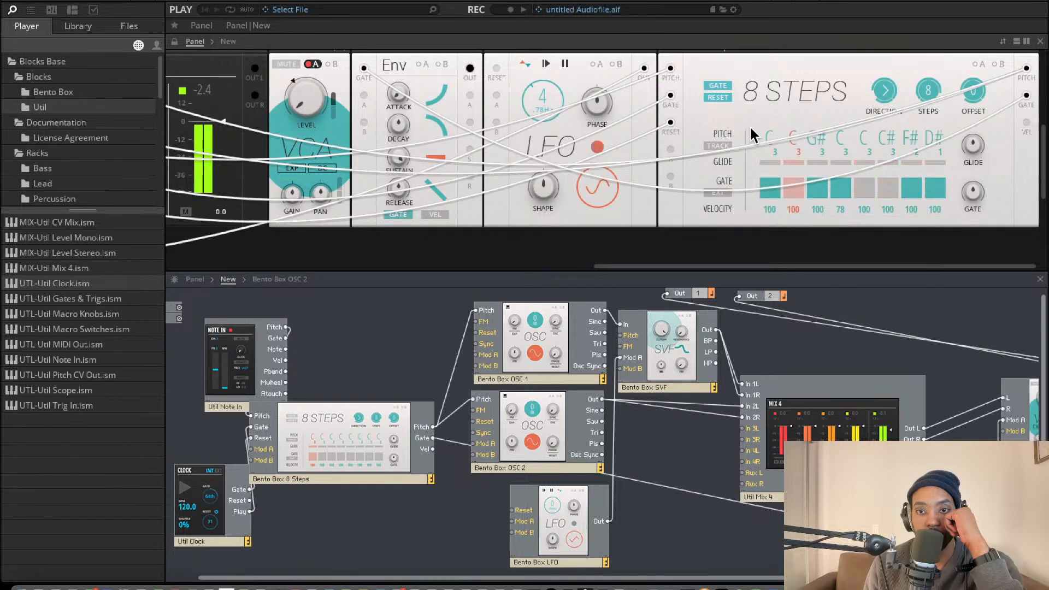
Set the Clock's tempo to 70 BPM.
scroll(372, 131, left, 15)
scroll(344, 134, left, 5)
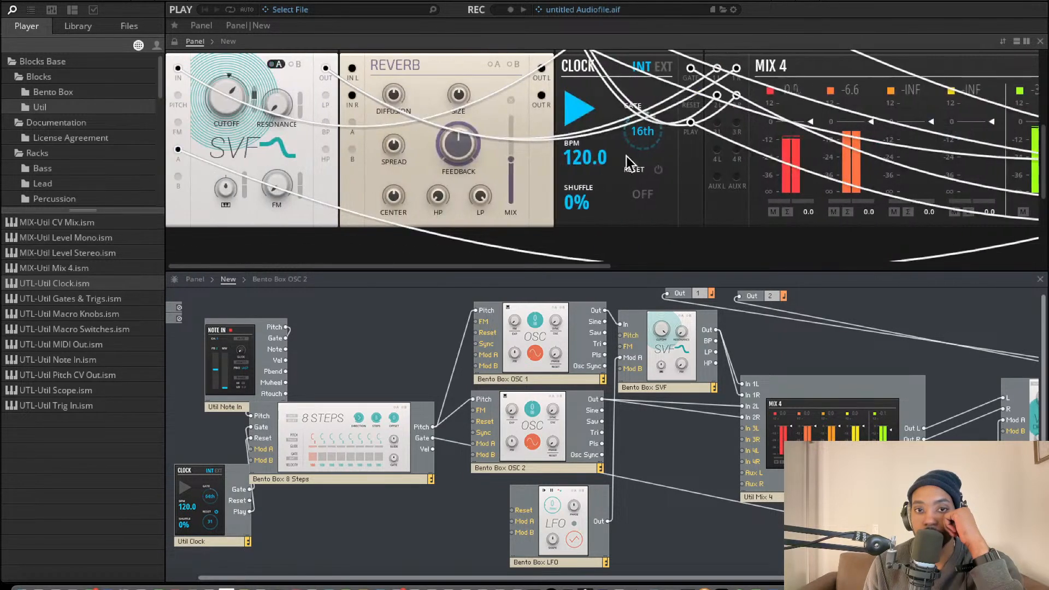
drag(595, 171, 609, 208)
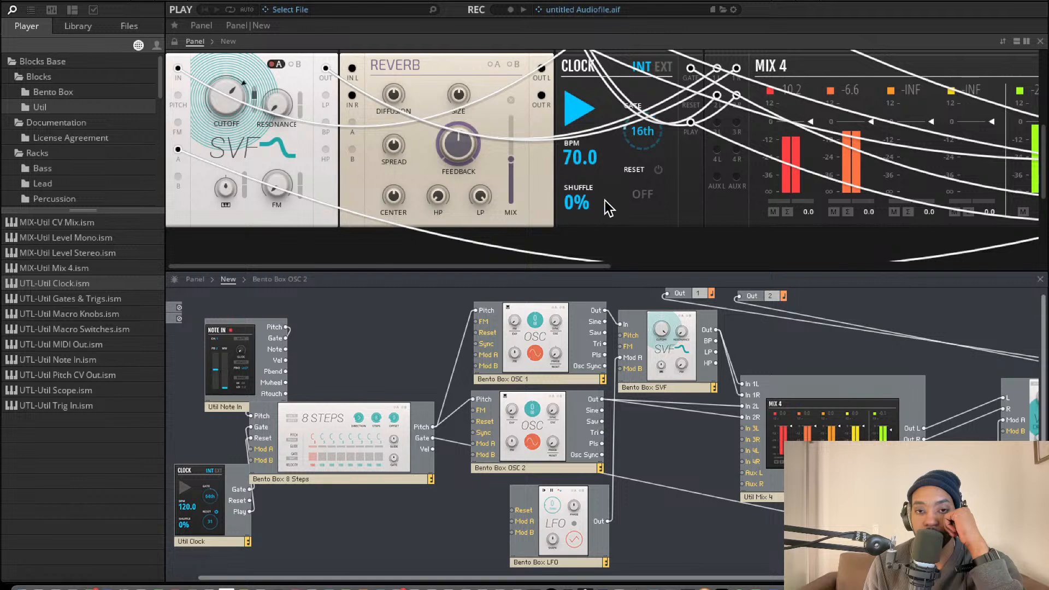
Raise the feedback amount of the Reverb.
scroll(616, 205, right, 10)
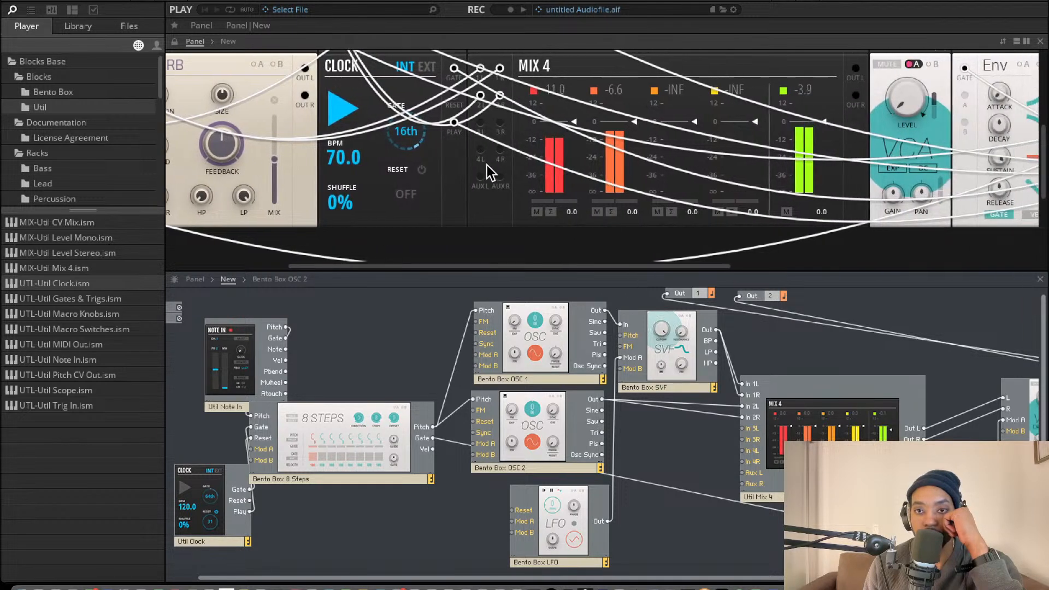
scroll(491, 166, left, 1)
drag(311, 142, 308, 105)
scroll(411, 195, left, 1)
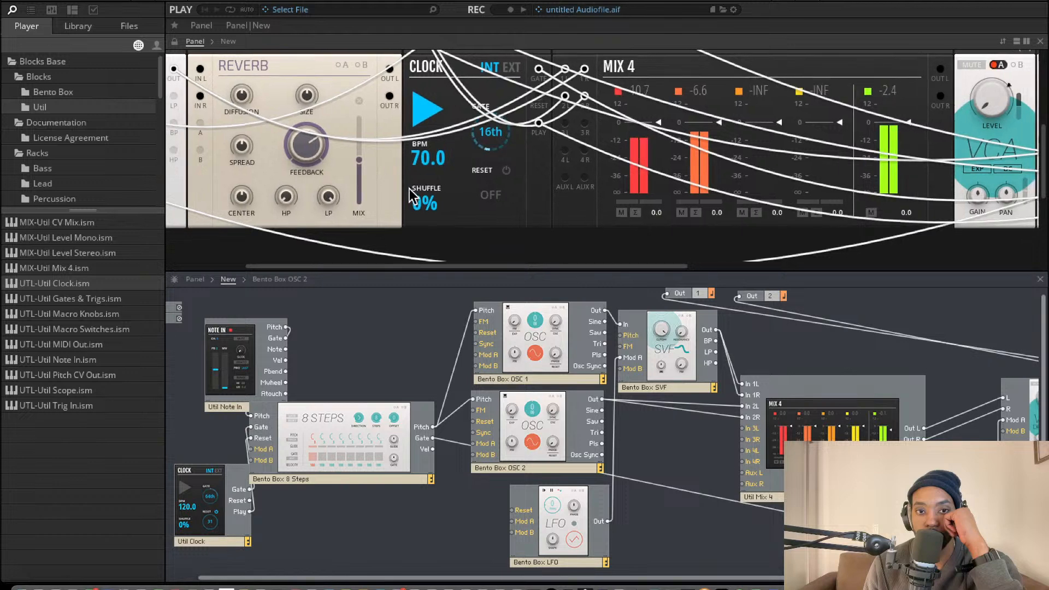
scroll(546, 290, down, 1)
Increase the glide amount of 8 Steps.
scroll(618, 205, right, 10)
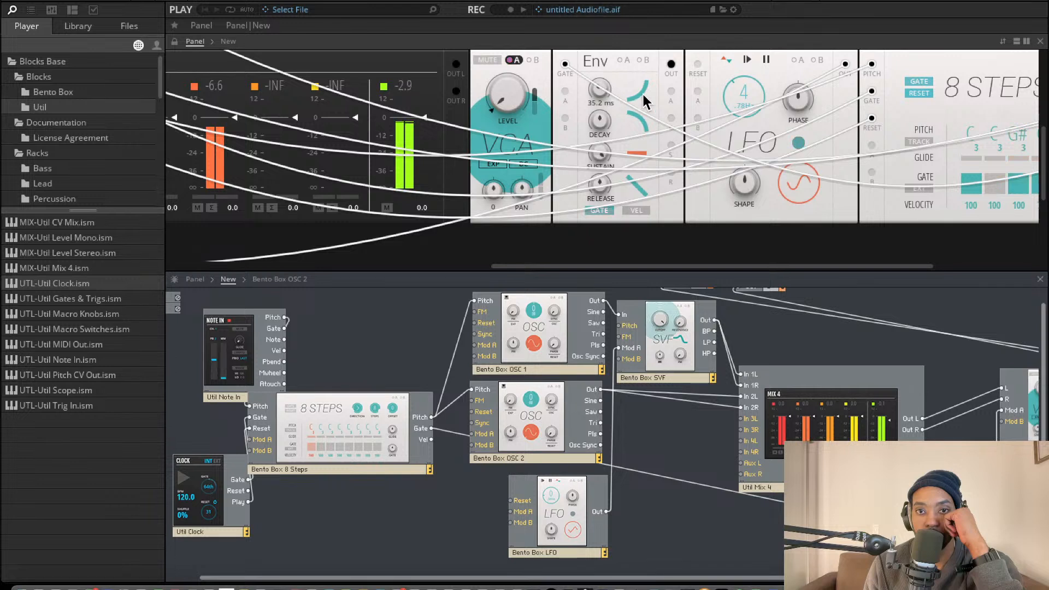
scroll(612, 98, right, 4)
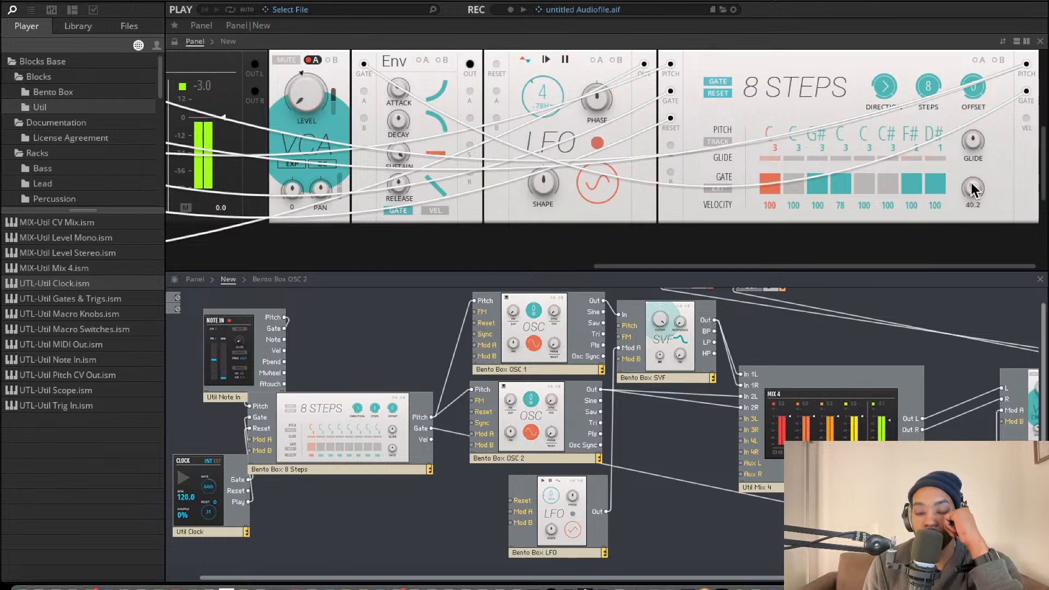
drag(971, 146, 977, 115)
In Note In, set the glide to 3.00 s and enable Legato.
scroll(601, 109, left, 10)
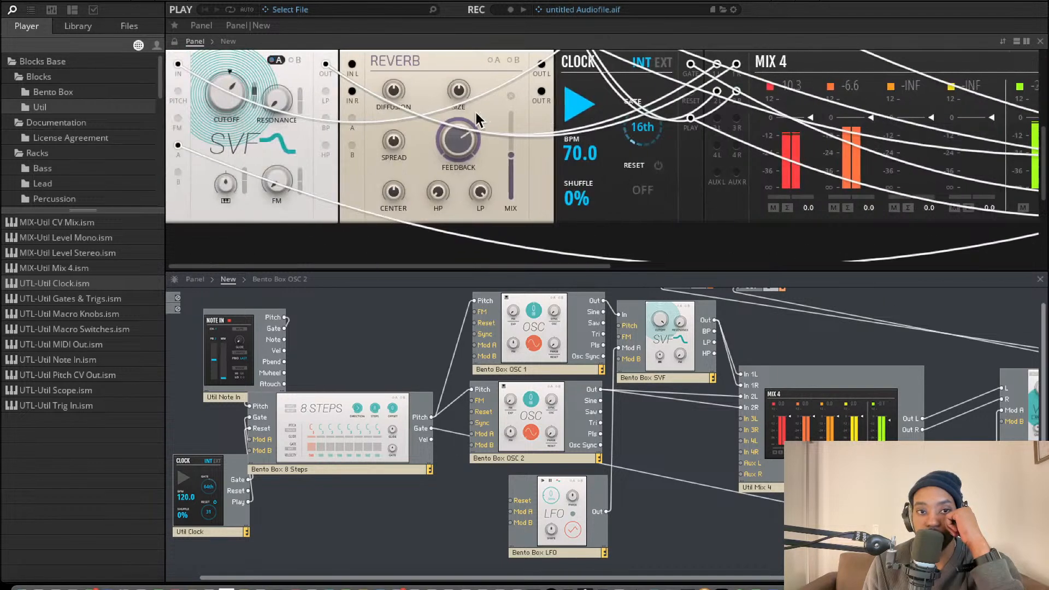
scroll(266, 123, up, 3)
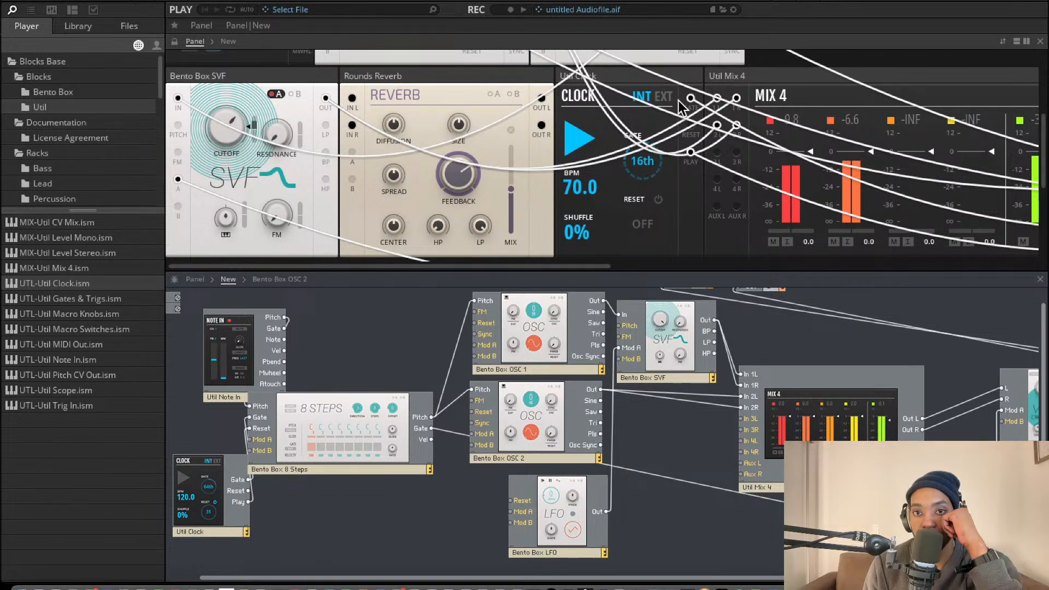
scroll(669, 108, right, 3)
scroll(669, 109, right, 4)
scroll(668, 109, left, 6)
scroll(663, 114, up, 10)
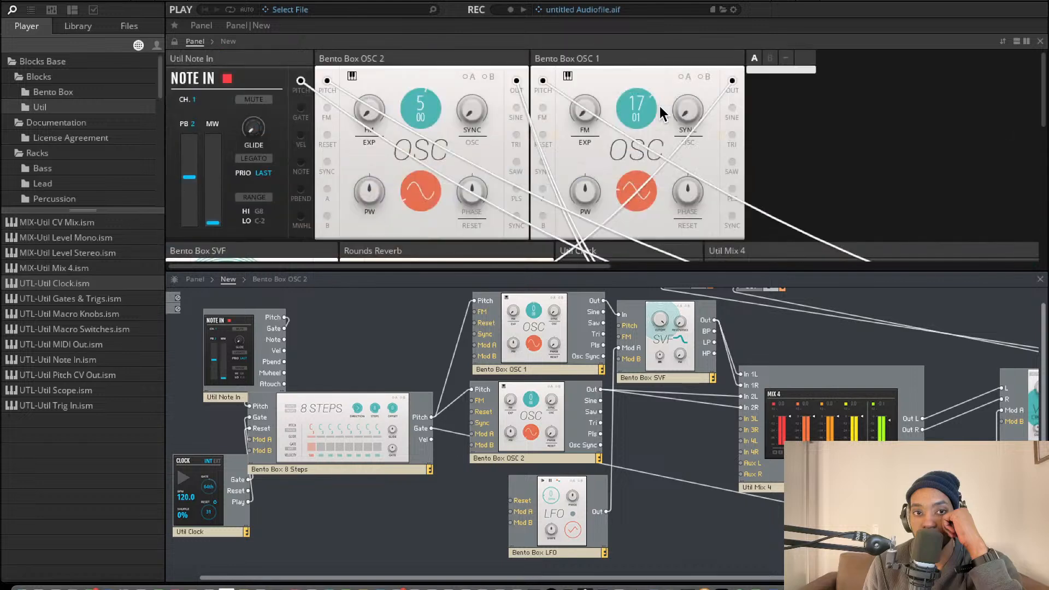
drag(263, 139, 265, 23)
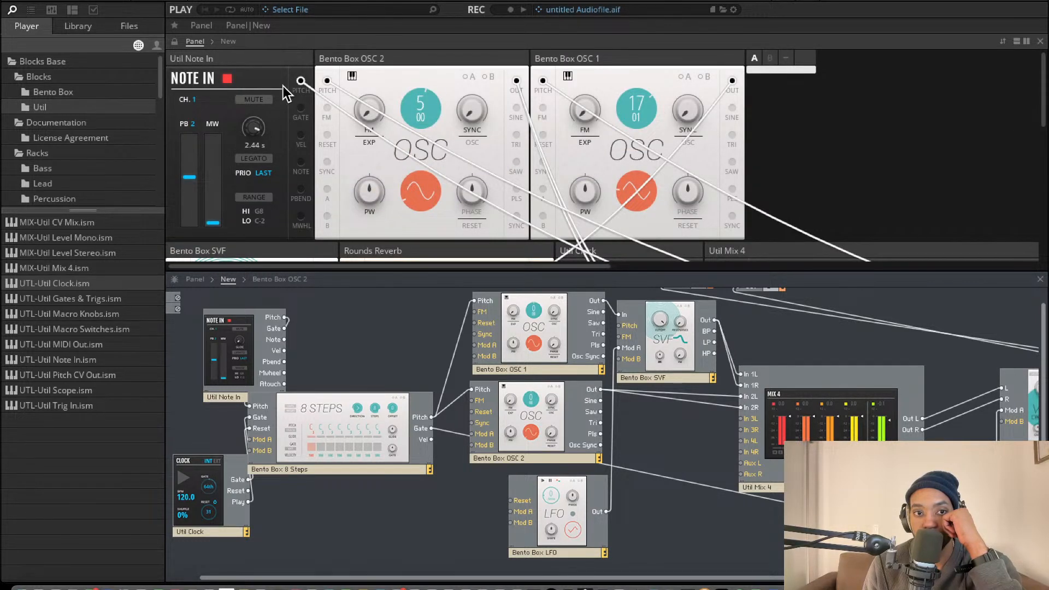
click(258, 158)
scroll(262, 118, up, 2)
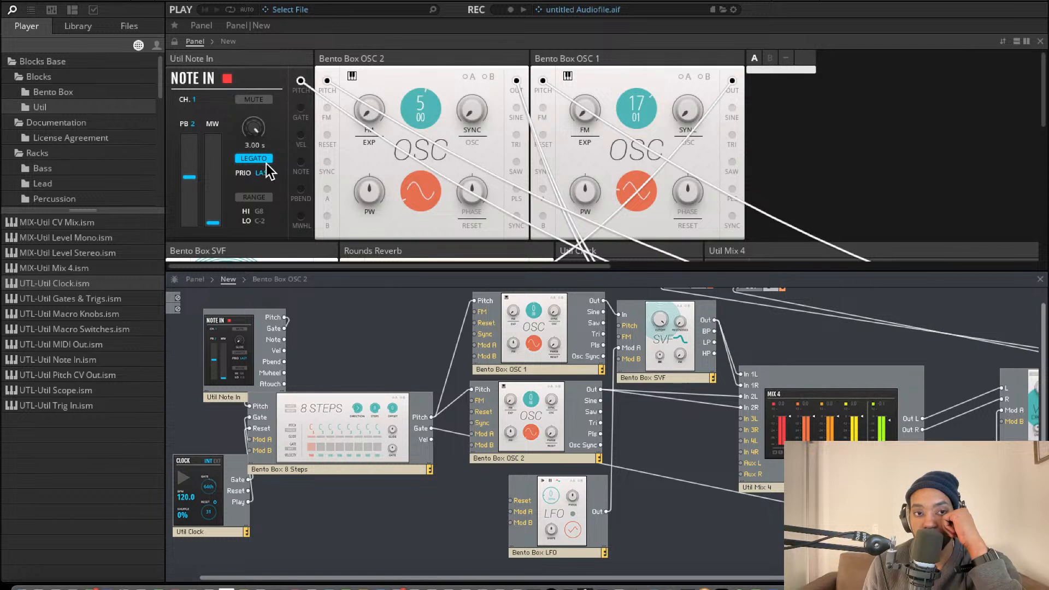
Enable the note range limit in Note In, and mute and unmute the module.
click(259, 197)
click(258, 102)
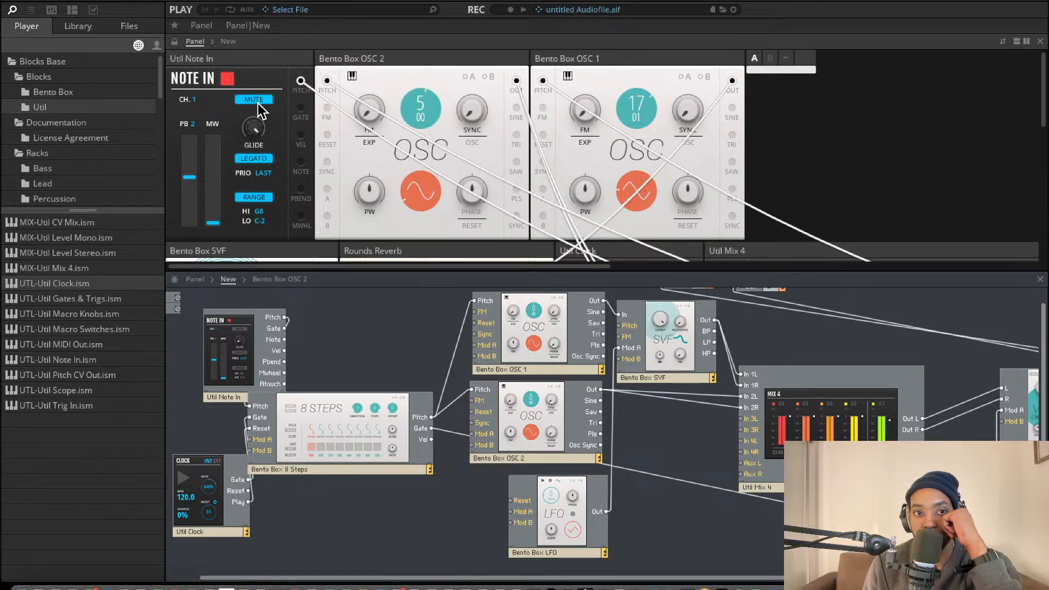
click(259, 101)
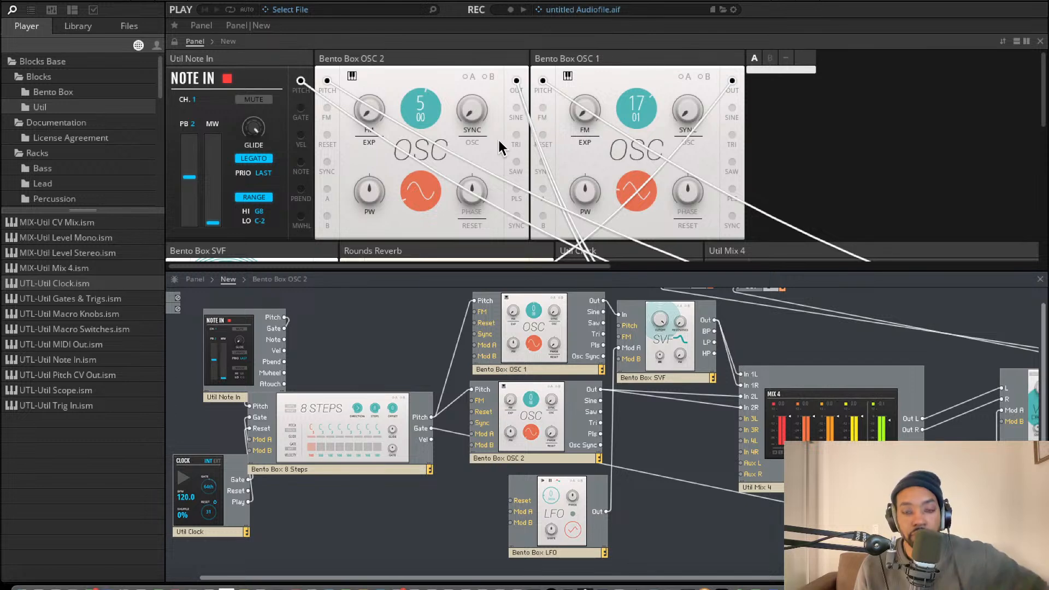
Move the 8 Steps block slightly up and to the right, closer to the oscillators in the structure.
scroll(490, 152, down, 5)
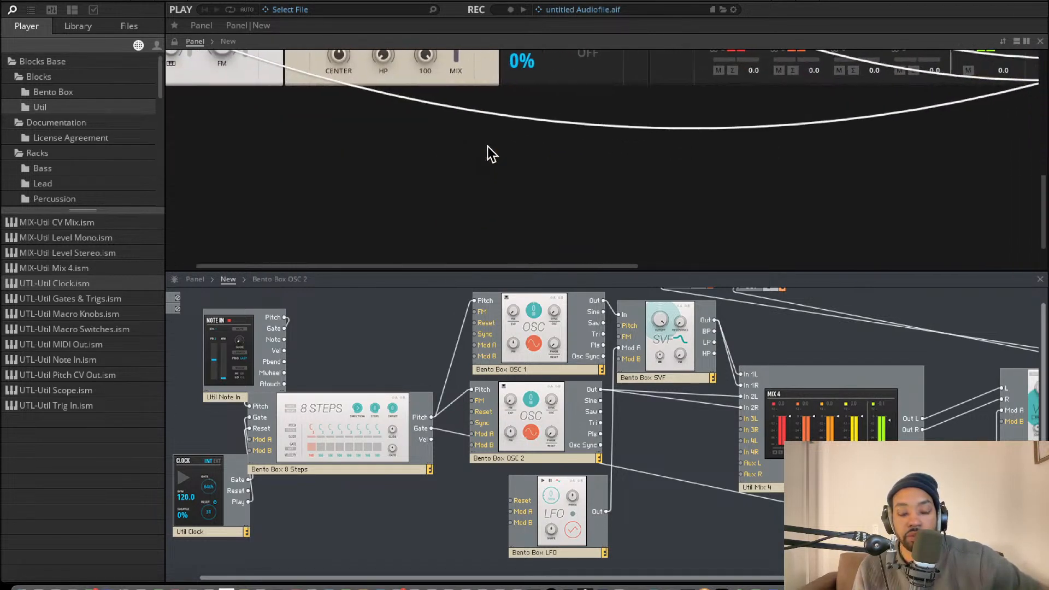
scroll(487, 154, up, 5)
drag(377, 397, 408, 380)
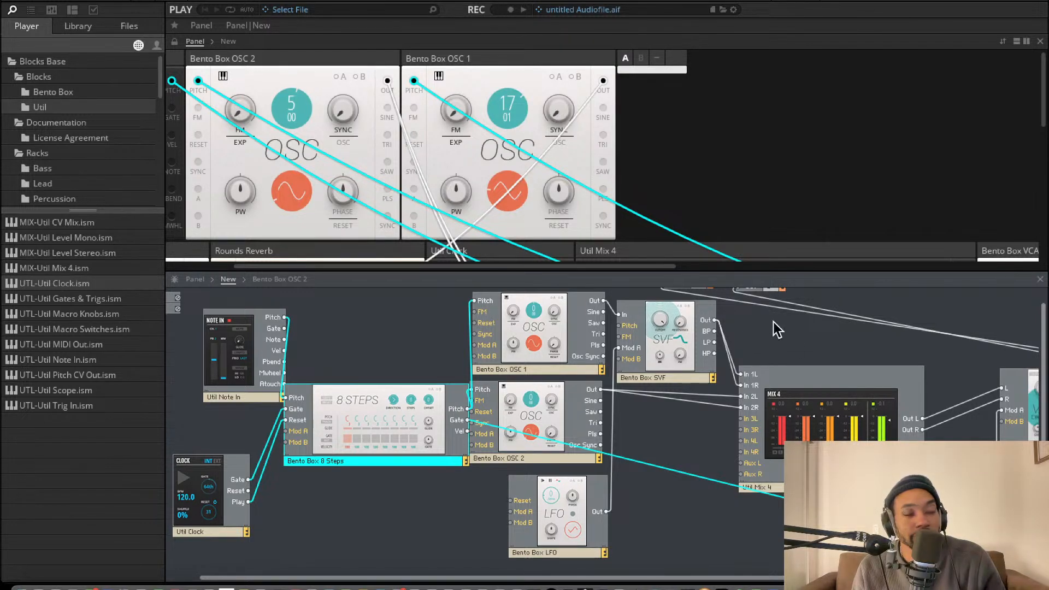
Look over the rack's panel layout, from Note In and the oscillators to the VCA, LFO and 8 Steps.
scroll(482, 131, down, 10)
scroll(483, 133, up, 8)
scroll(483, 133, right, 4)
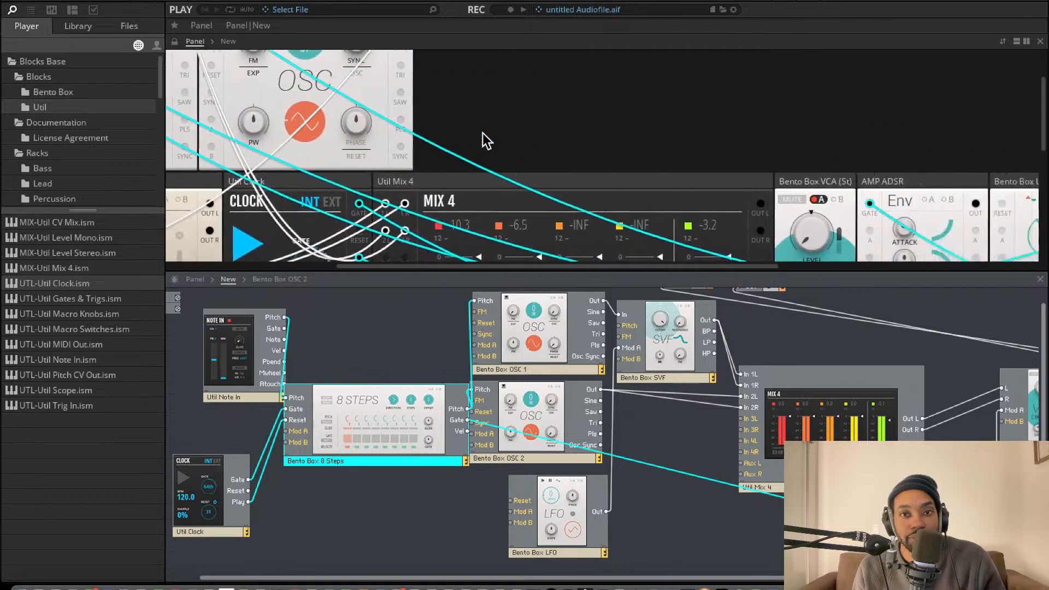
scroll(483, 134, right, 3)
scroll(483, 133, down, 2)
scroll(486, 135, left, 8)
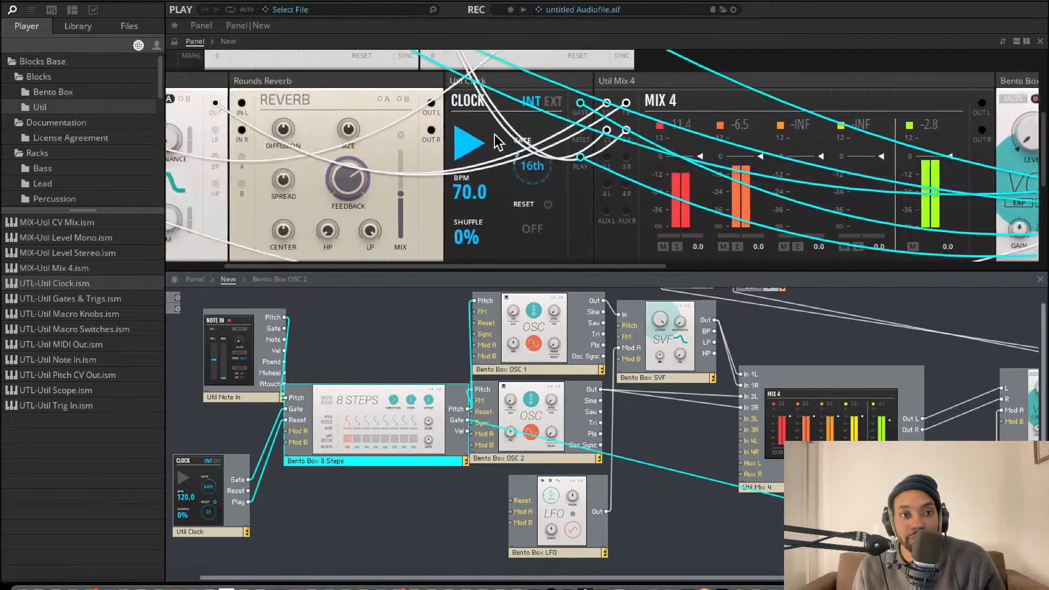
scroll(495, 141, left, 3)
scroll(495, 141, up, 3)
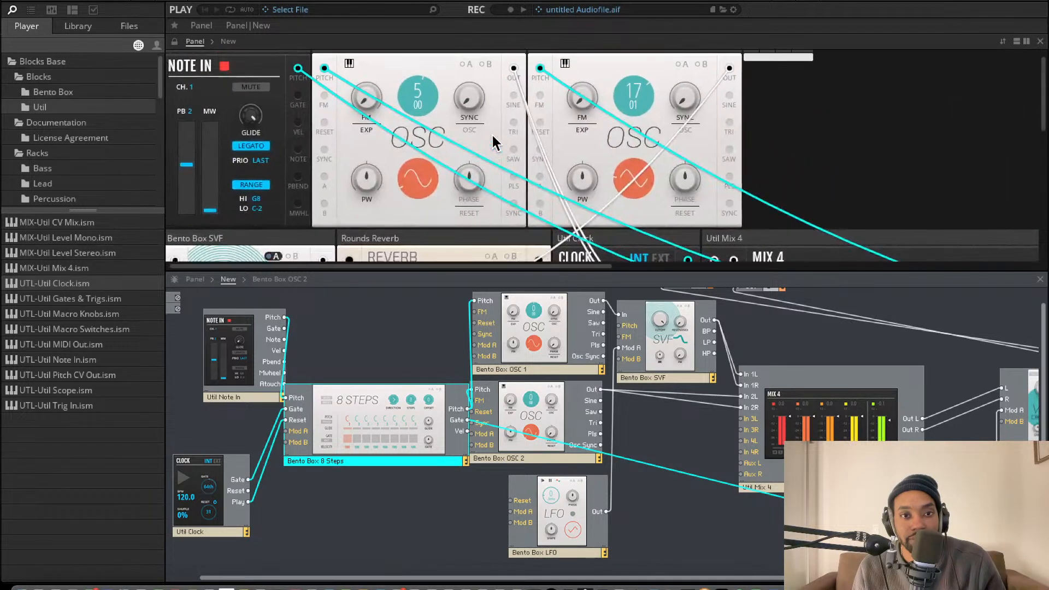
scroll(494, 143, down, 4)
scroll(494, 144, right, 8)
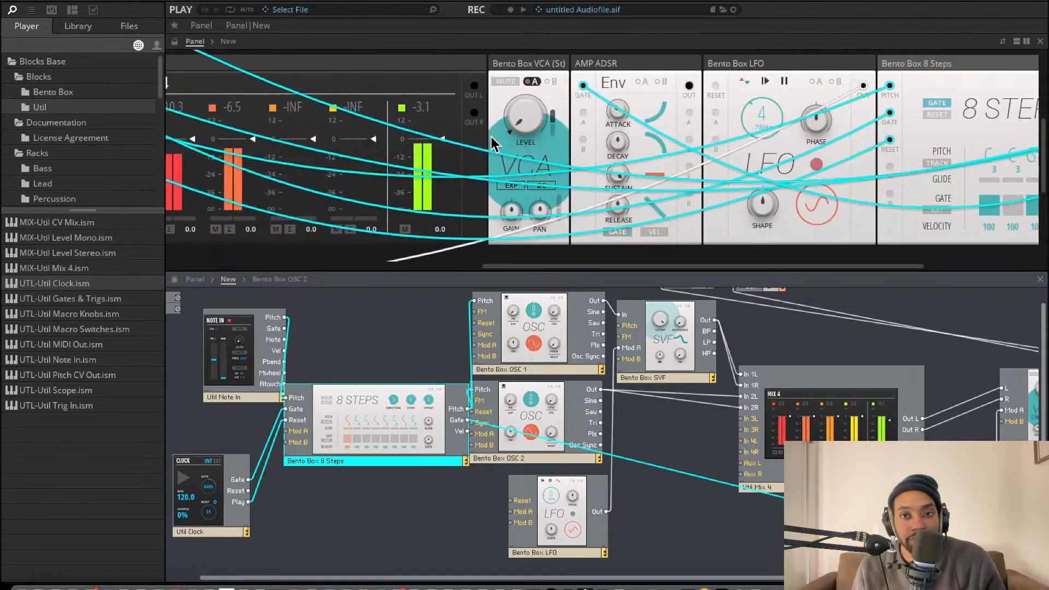
scroll(494, 143, right, 4)
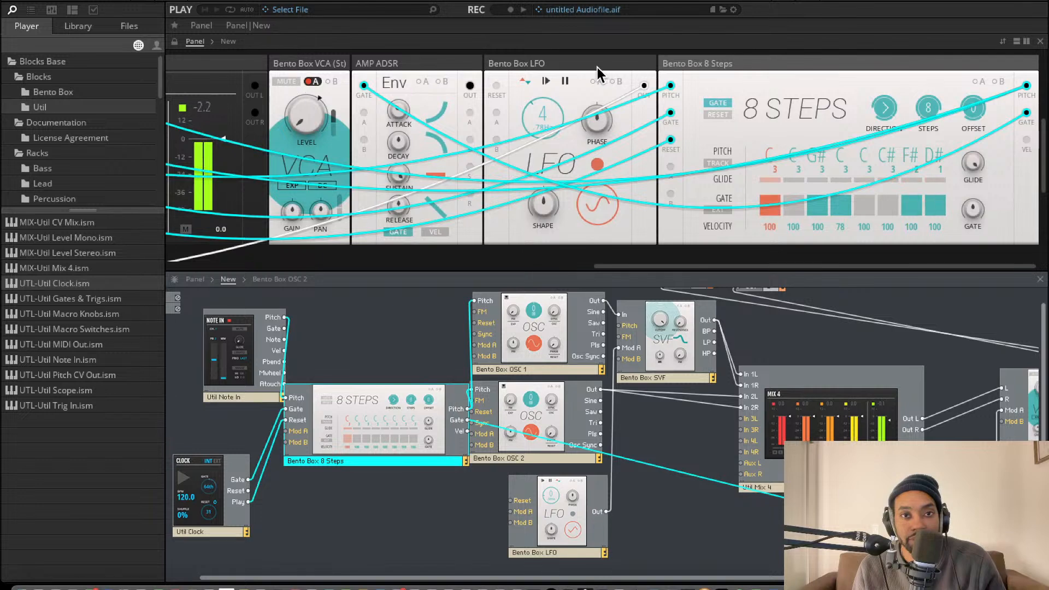
Rearrange the rack so the LFO and 8 Steps panels directly follow Mix 4, ahead of the VCA and AMP ADSR.
drag(598, 67, 382, 68)
drag(547, 63, 442, 64)
drag(690, 62, 370, 74)
scroll(371, 74, left, 8)
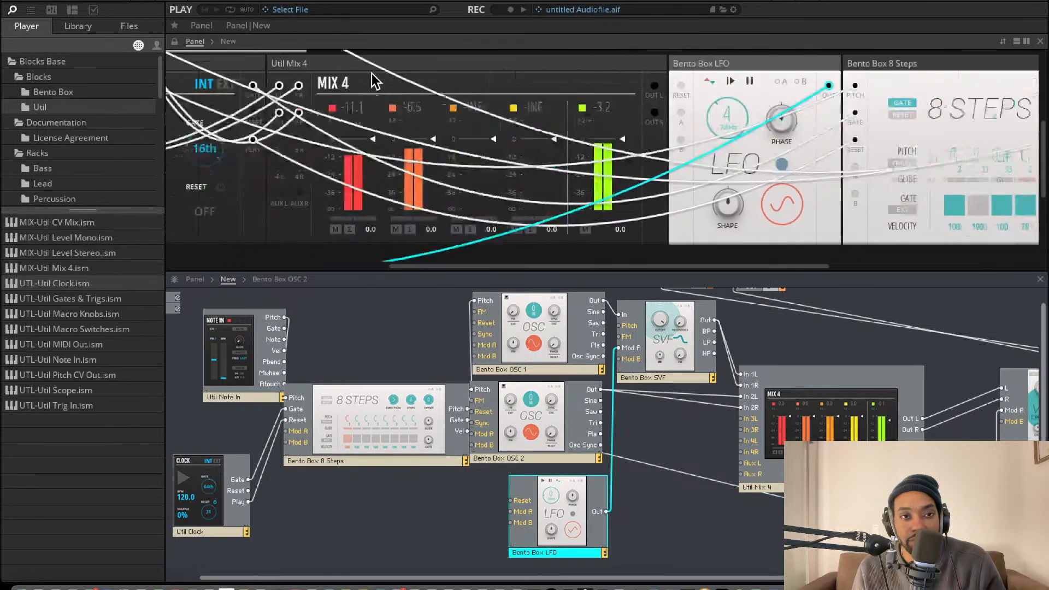